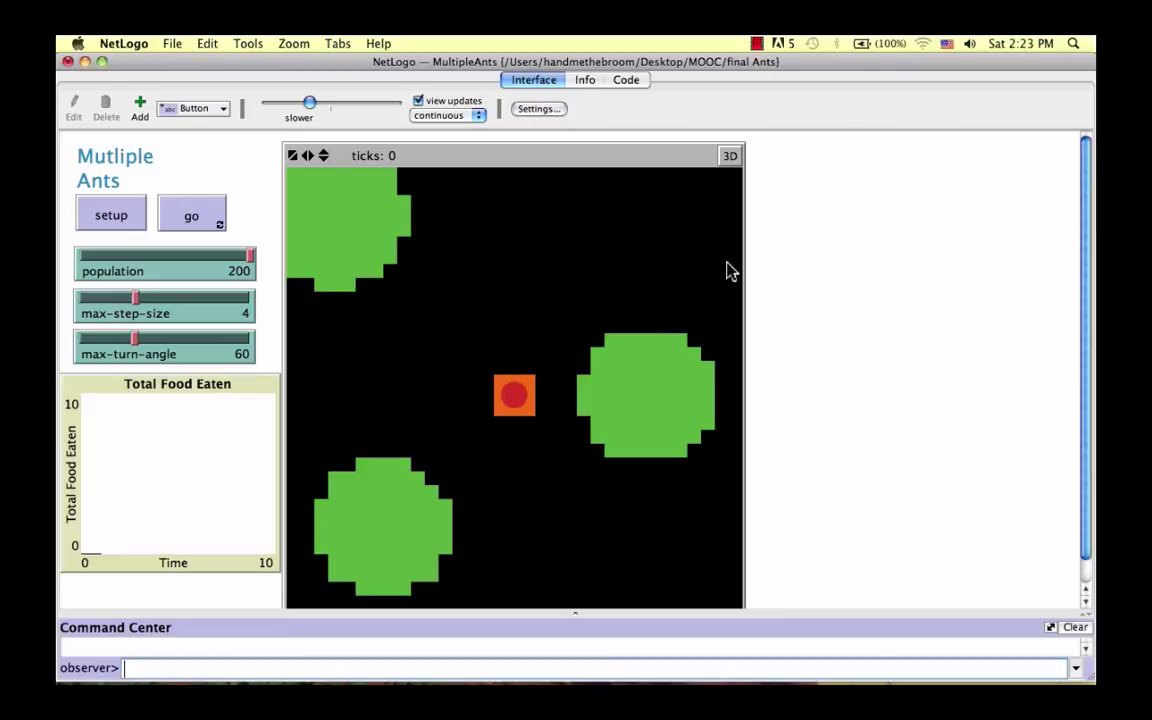
Delete the two if (food-eaten …) lines that turn ants blue or yellow in look-for-food.
{"action": "left_click", "coordinate": [628, 82]}
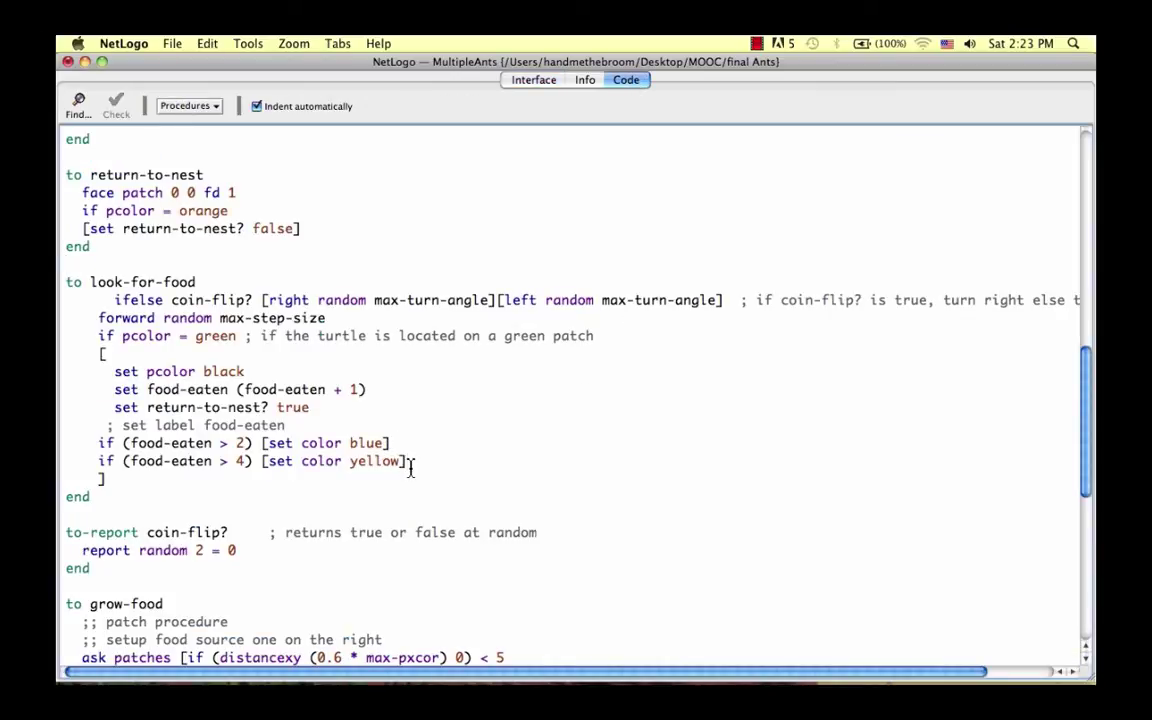
{"action": "left_click_drag", "start_coordinate": [408, 463], "coordinate": [103, 447]}
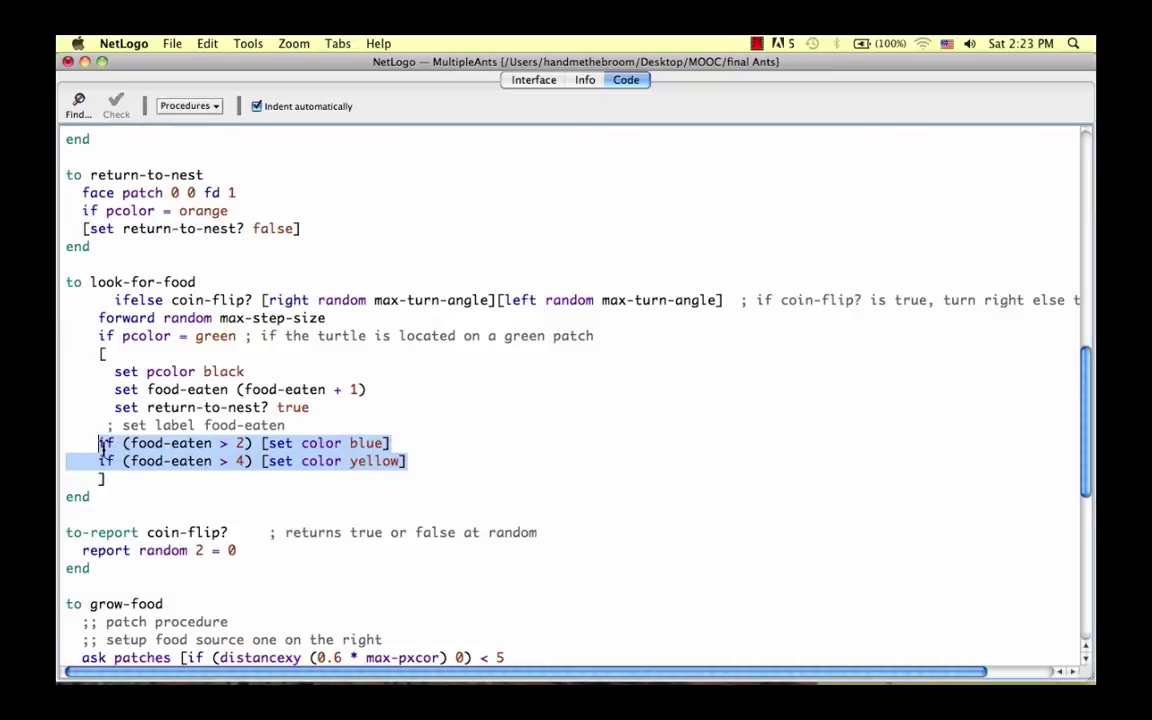
{"action": "key", "text": "BackSpace"}
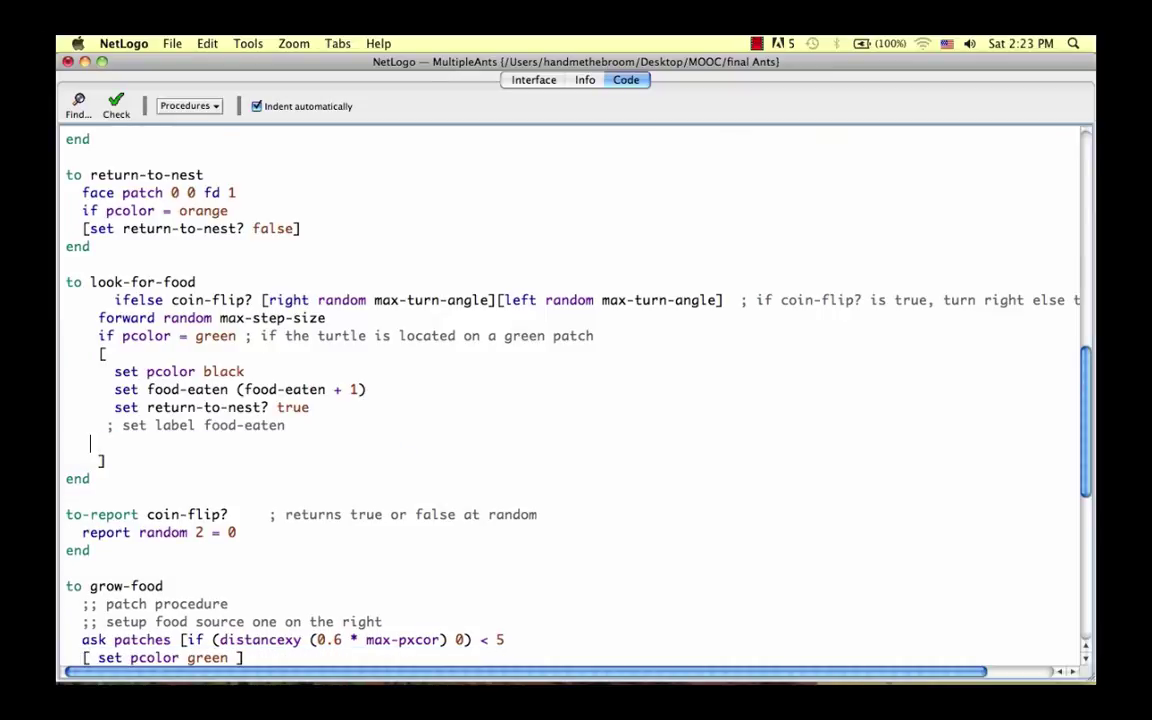
{"action": "key", "text": "BackSpace"}
{"action": "key", "text": "BackSpace"}
{"action": "key", "text": "BackSpace"}
{"action": "key", "text": "BackSpace"}
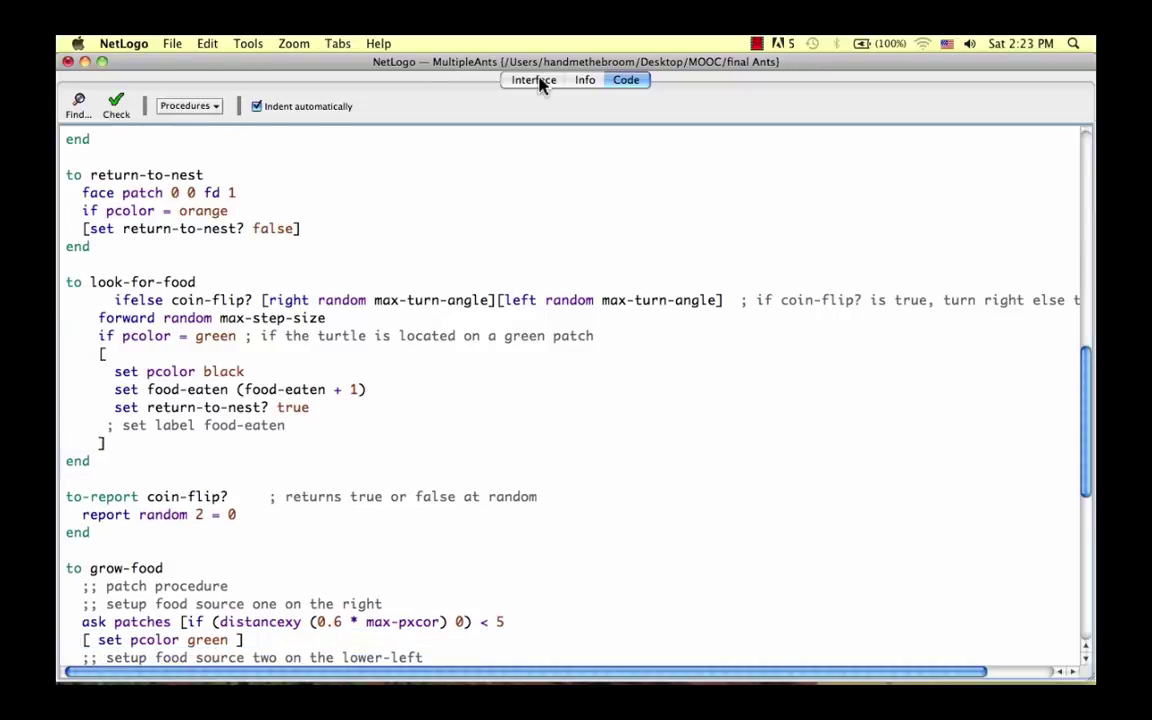
{"action": "left_click", "coordinate": [535, 80]}
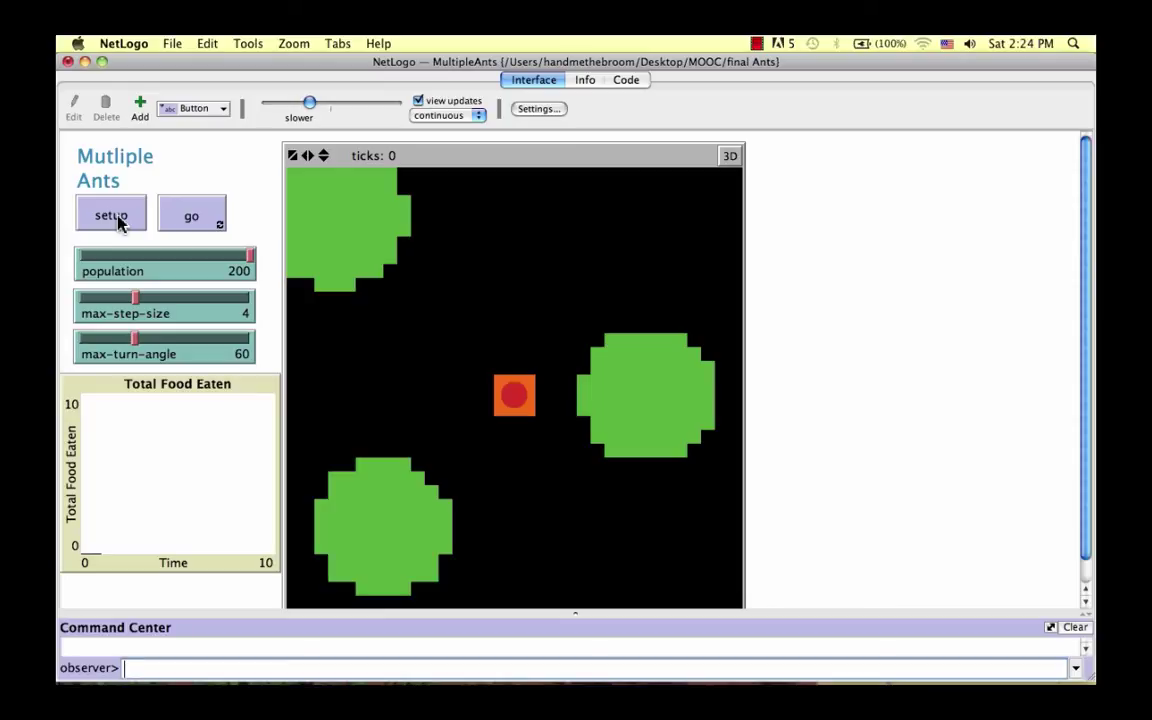
Add a pheromone variable to the patches-own list.
{"action": "left_click", "coordinate": [620, 82]}
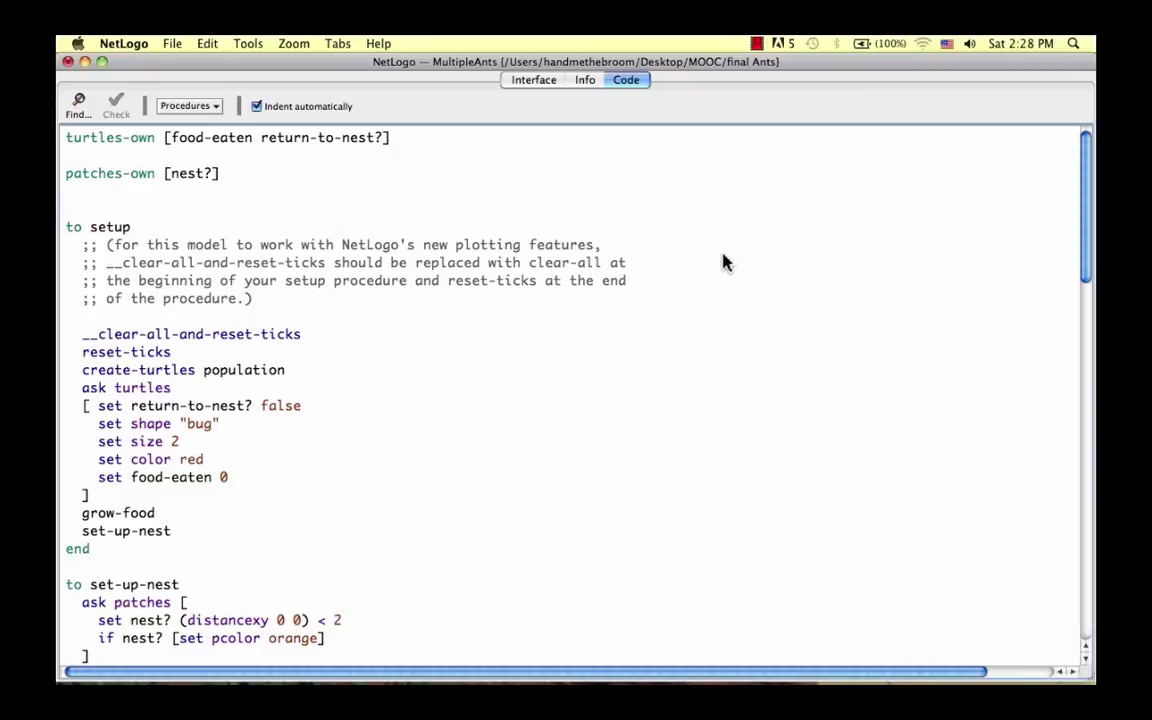
{"action": "left_click", "coordinate": [215, 174]}
{"action": "type", "text": "ph"}
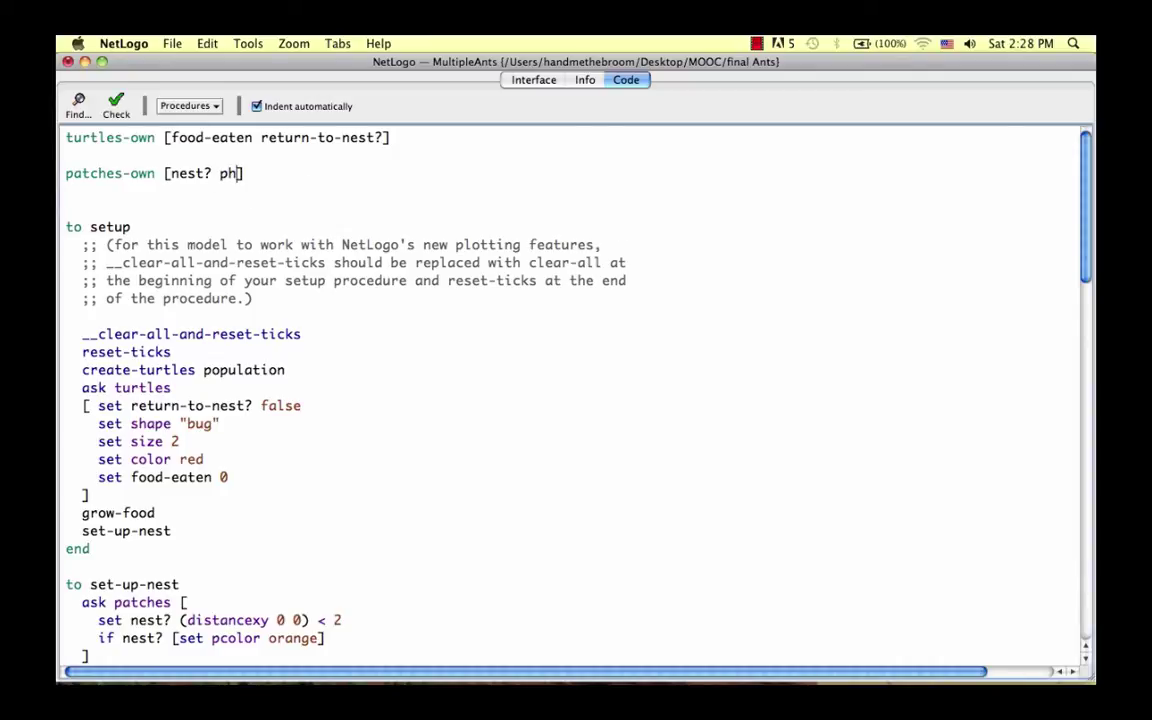
{"action": "type", "text": "eromone"}
{"action": "left_click_drag", "start_coordinate": [1085, 187], "coordinate": [1088, 215]}
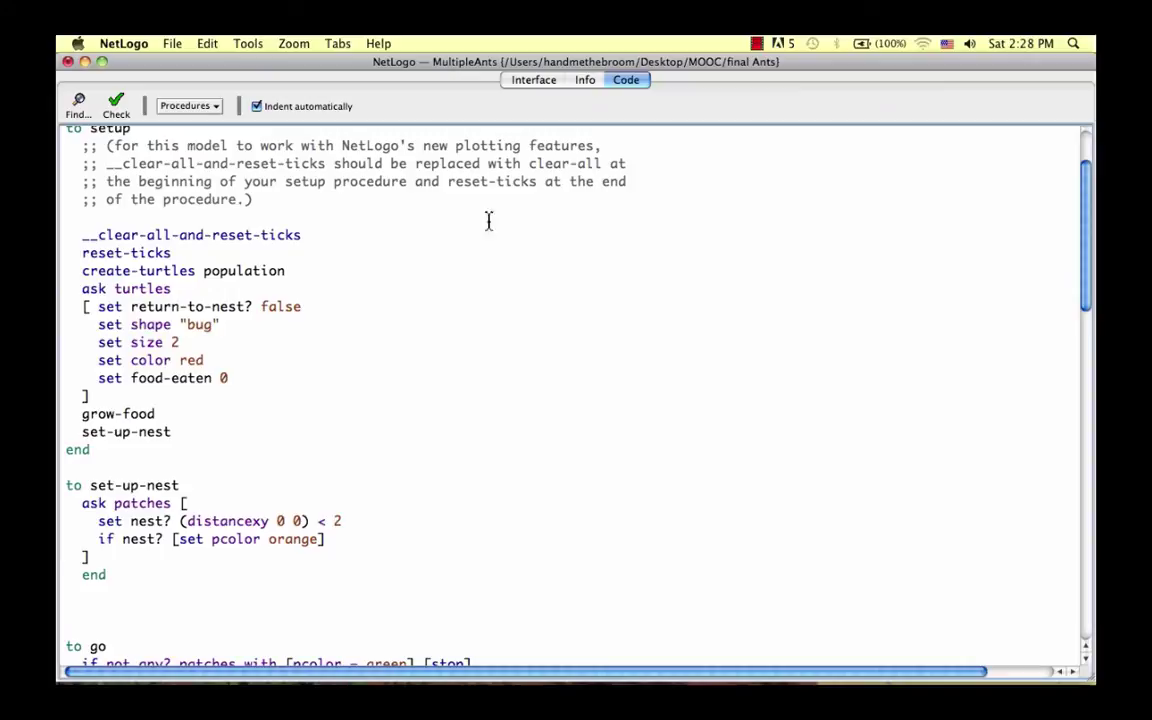
Rename set-up-nest to set-up-patches in setup and in its procedure definition.
{"action": "left_click", "coordinate": [181, 435]}
{"action": "left_click_drag", "start_coordinate": [181, 435], "coordinate": [147, 432]}
{"action": "type", "text": "patches"}
{"action": "scroll", "coordinate": [265, 465], "scroll_direction": "down", "scroll_amount": 3}
{"action": "type", "text": "patches"}
Add set pheromone 0 inside ask patches and check that the code compiles.
{"action": "left_click", "coordinate": [197, 452]}
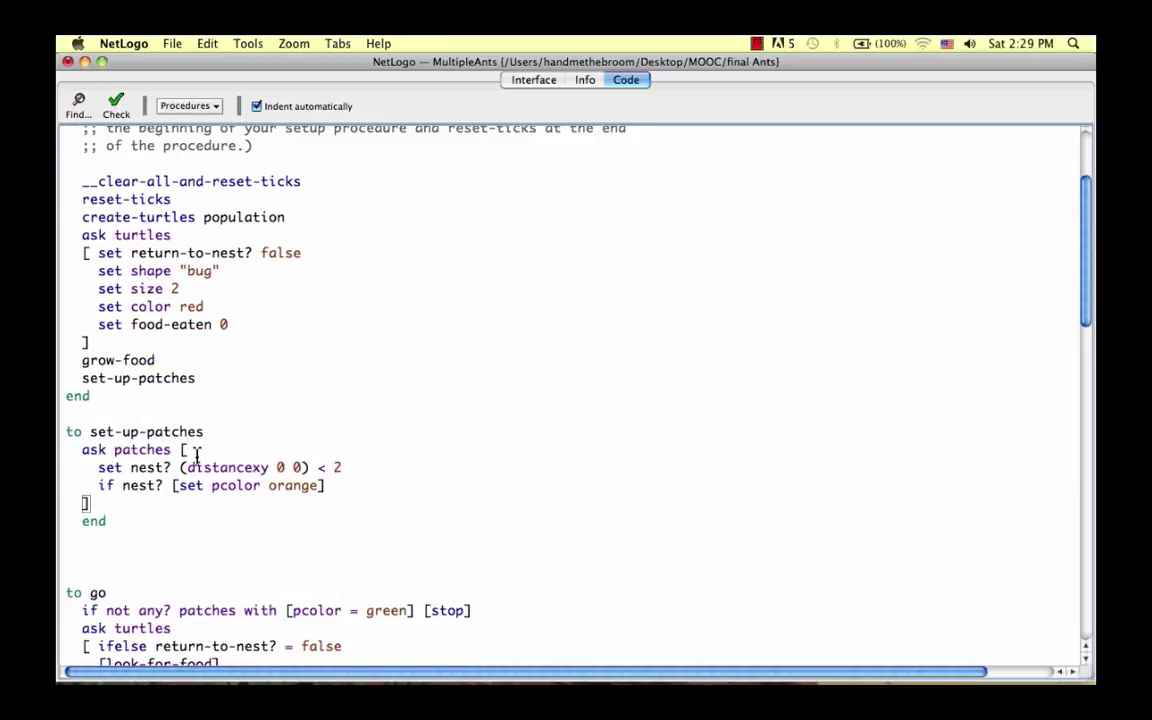
{"action": "type", "text": "se"}
{"action": "type", "text": "t pher"}
{"action": "type", "text": "omone "}
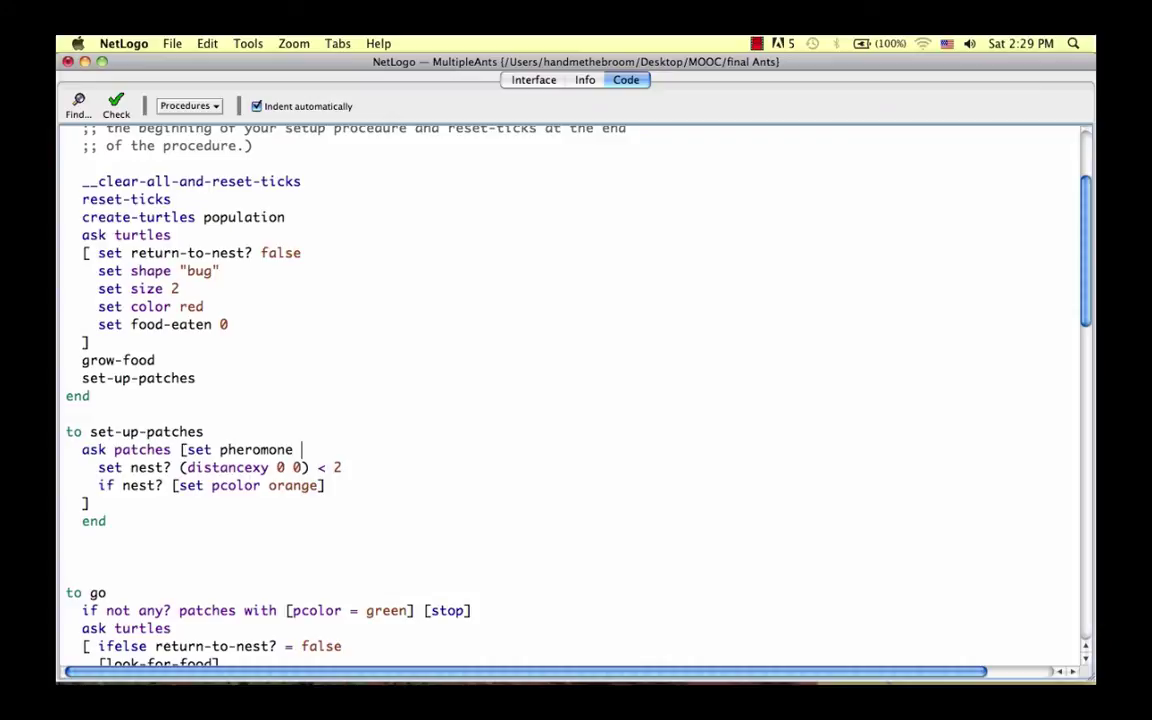
{"action": "type", "text": "0"}
{"action": "left_click", "coordinate": [118, 108]}
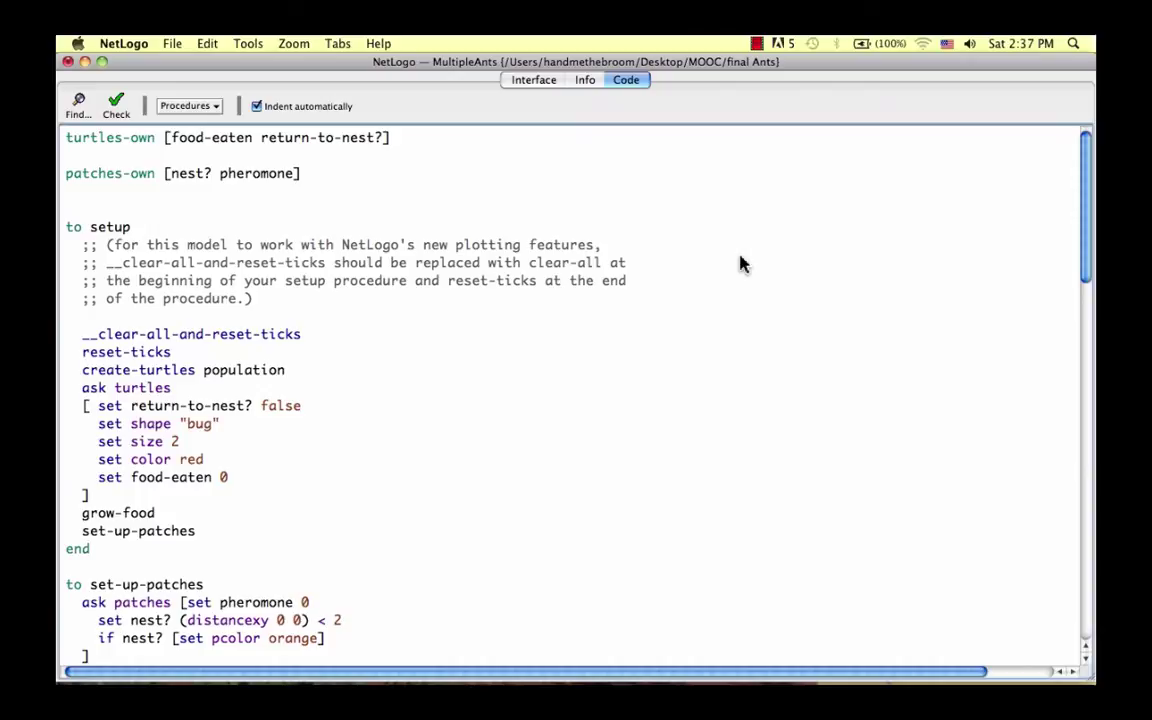
In return-to-nest, add set pheromone pheromone + 1 and set plabel pheromone after face patch 0 0 fd 1.
{"action": "left_click", "coordinate": [88, 656]}
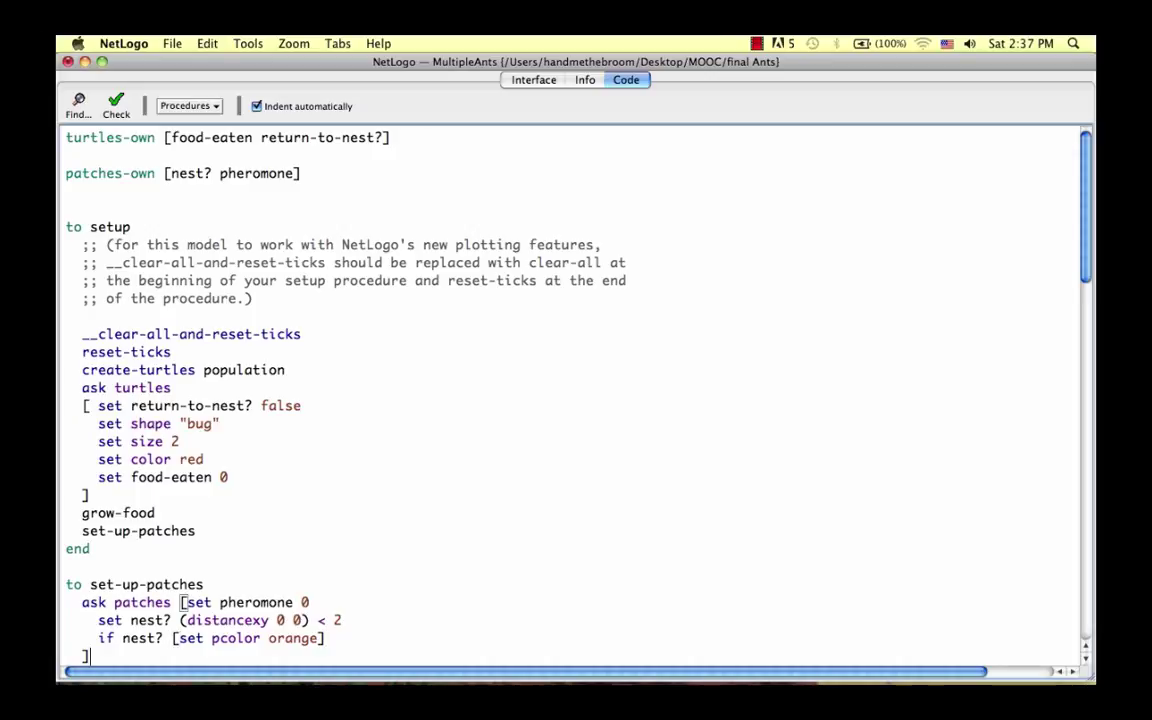
{"action": "key", "text": "Down"}
{"action": "key", "text": "Down"}
{"action": "key", "text": "Down"}
{"action": "key", "text": "Down"}
{"action": "key", "text": "Down"}
{"action": "key", "text": "Down"}
{"action": "key", "text": "Down"}
{"action": "key", "text": "Down"}
{"action": "key", "text": "Down"}
{"action": "key", "text": "Down"}
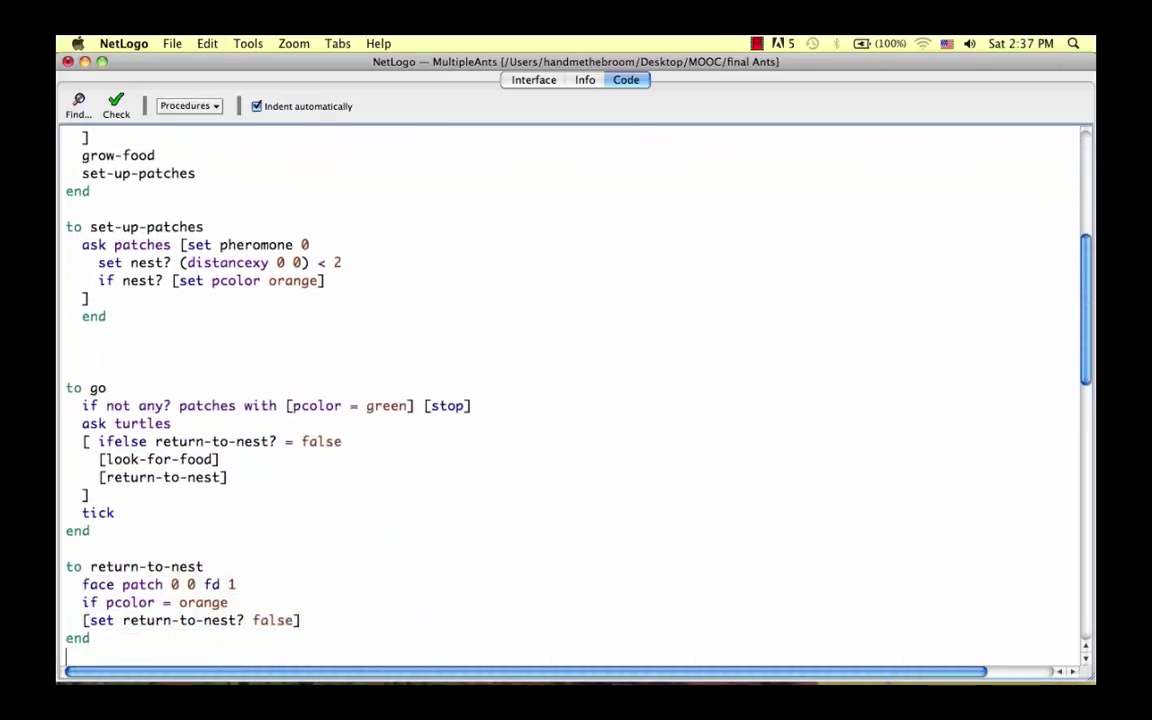
{"action": "key", "text": "Down"}
{"action": "key", "text": "Down"}
{"action": "key", "text": "Down"}
{"action": "key", "text": "Down"}
{"action": "key", "text": "Down"}
{"action": "key", "text": "Down"}
{"action": "key", "text": "Down"}
{"action": "key", "text": "Down"}
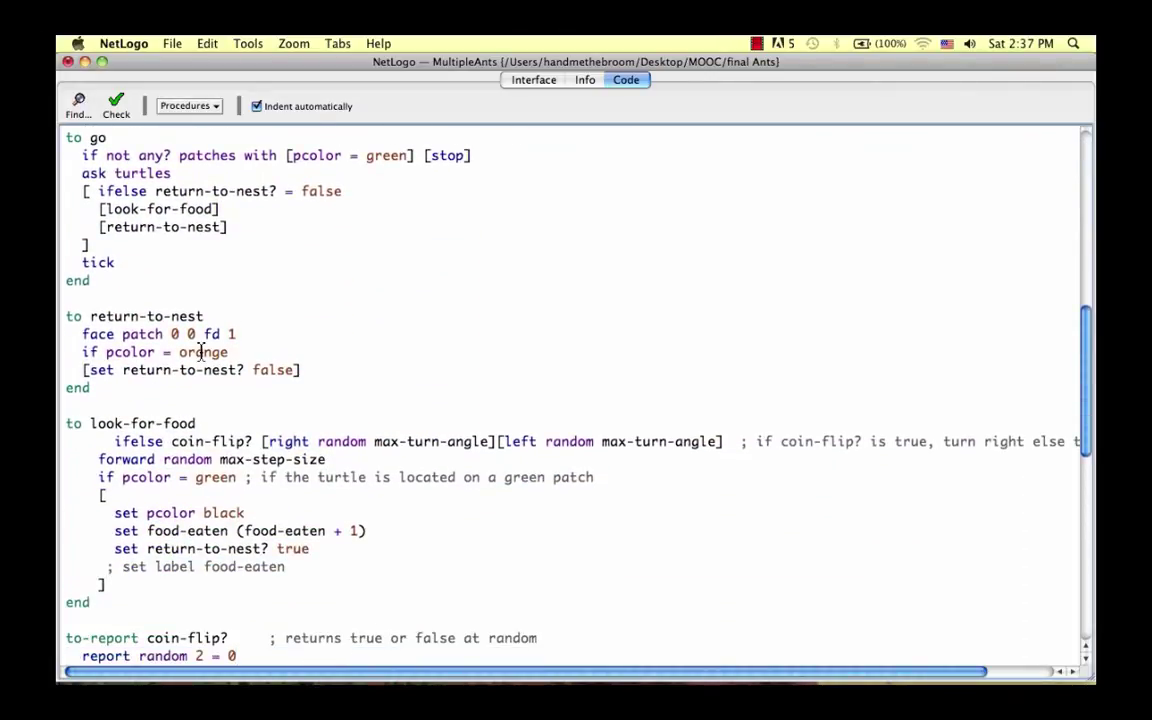
{"action": "left_click", "coordinate": [250, 334]}
{"action": "key", "text": "Return"}
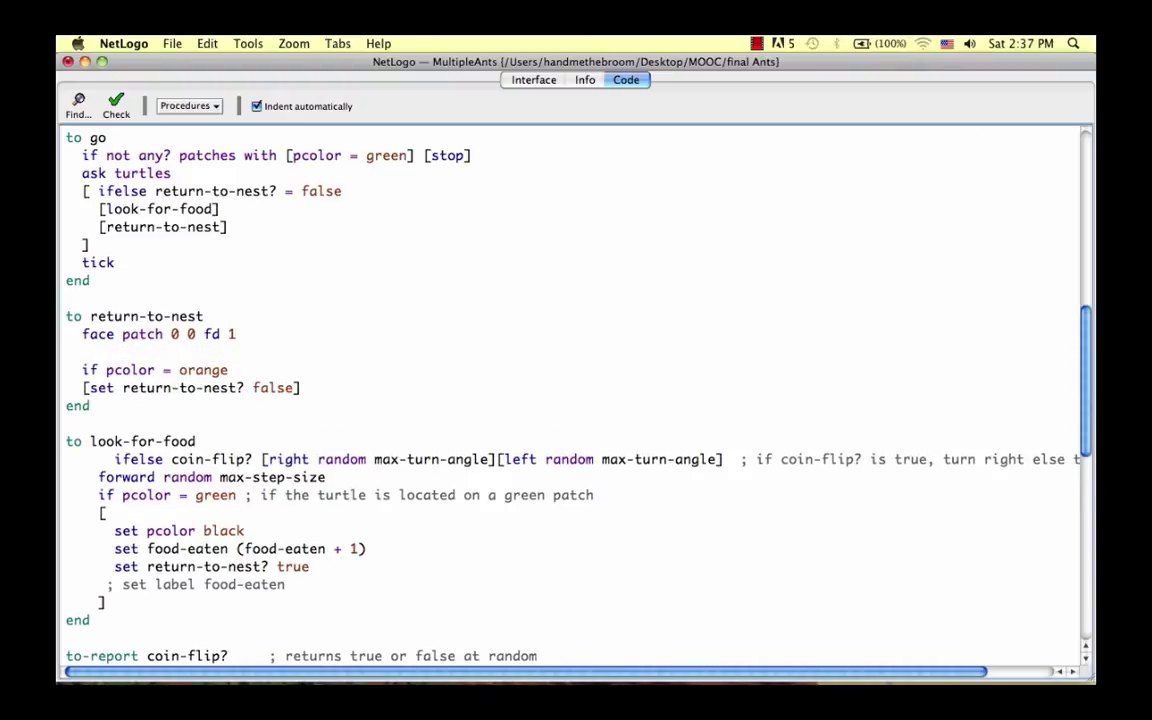
{"action": "type", "text": "set phe"}
{"action": "type", "text": "romon"}
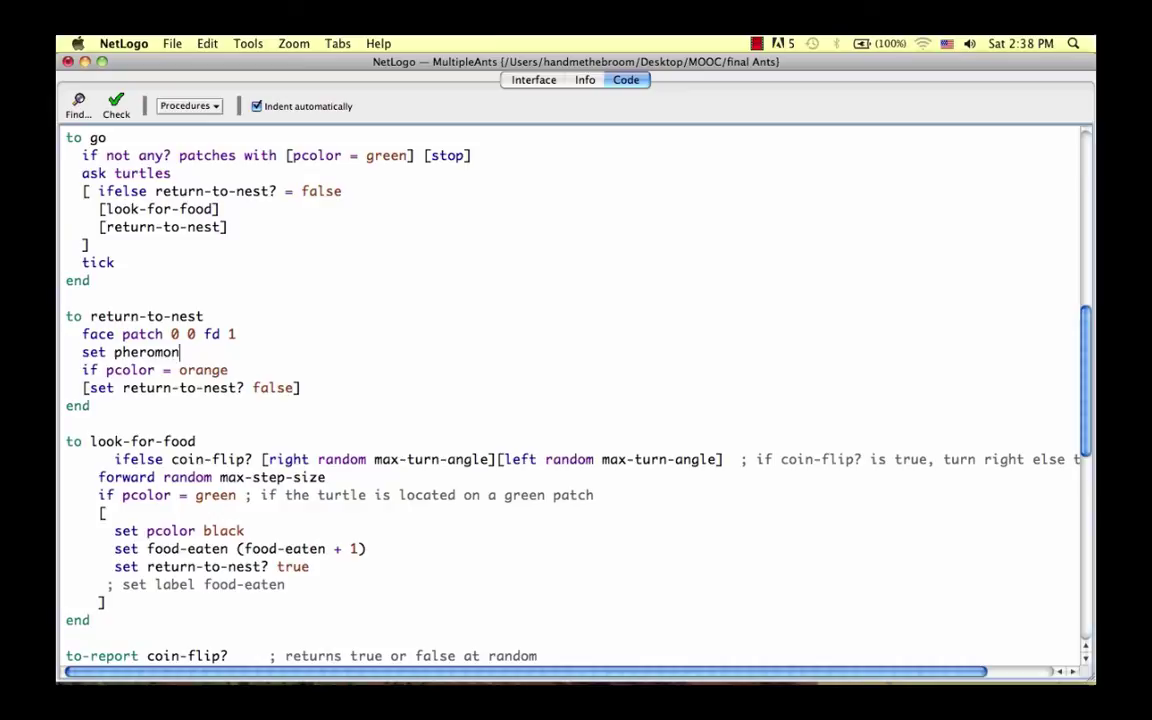
{"action": "type", "text": "e"}
{"action": "type", "text": " phe"}
{"action": "type", "text": "romone "}
{"action": "type", "text": "+ 1"}
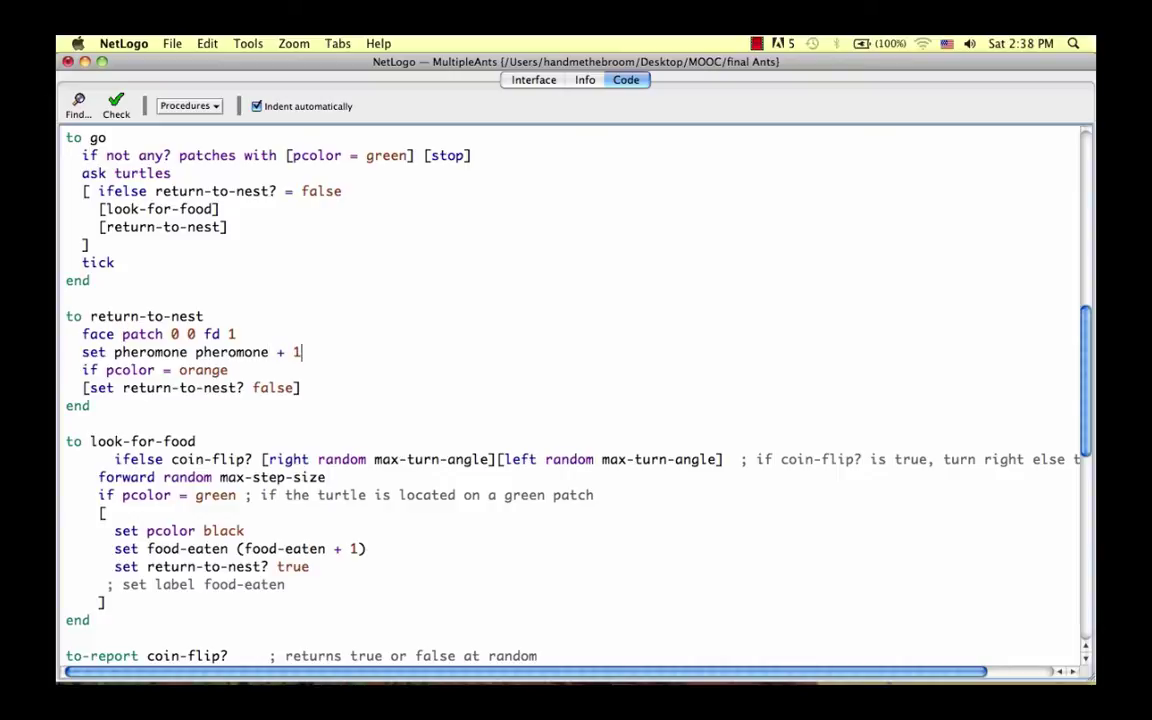
{"action": "key", "text": "Return"}
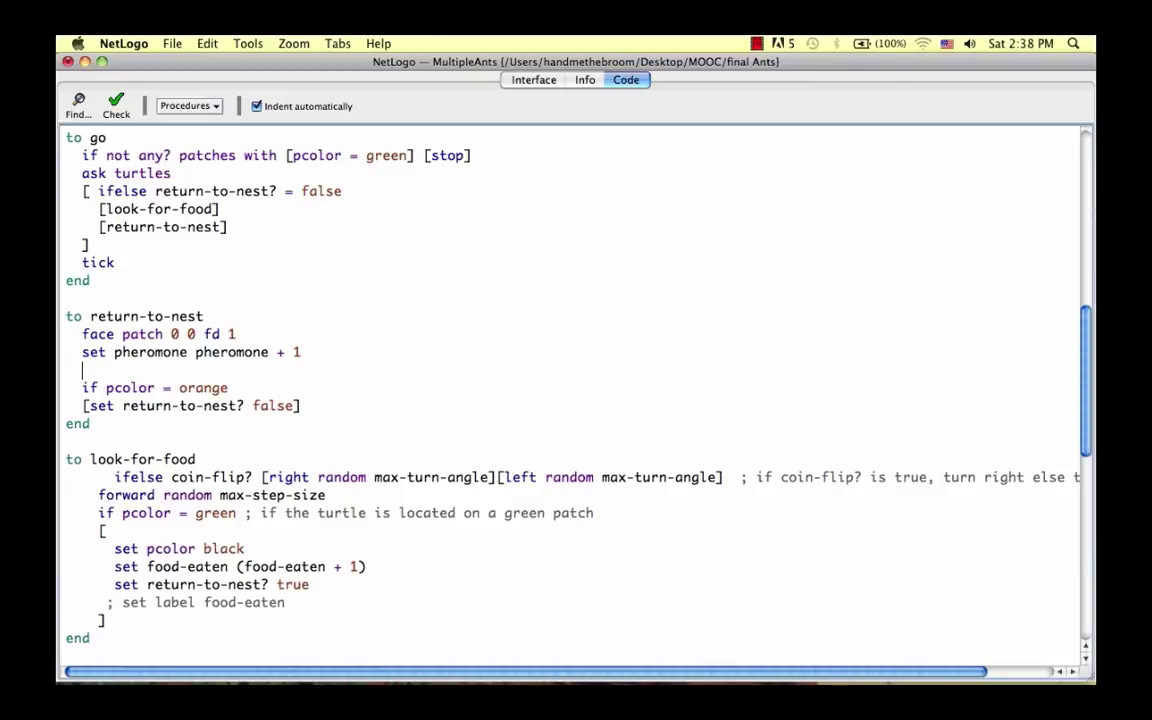
{"action": "type", "text": "set "}
{"action": "type", "text": "pla"}
{"action": "type", "text": "bel p"}
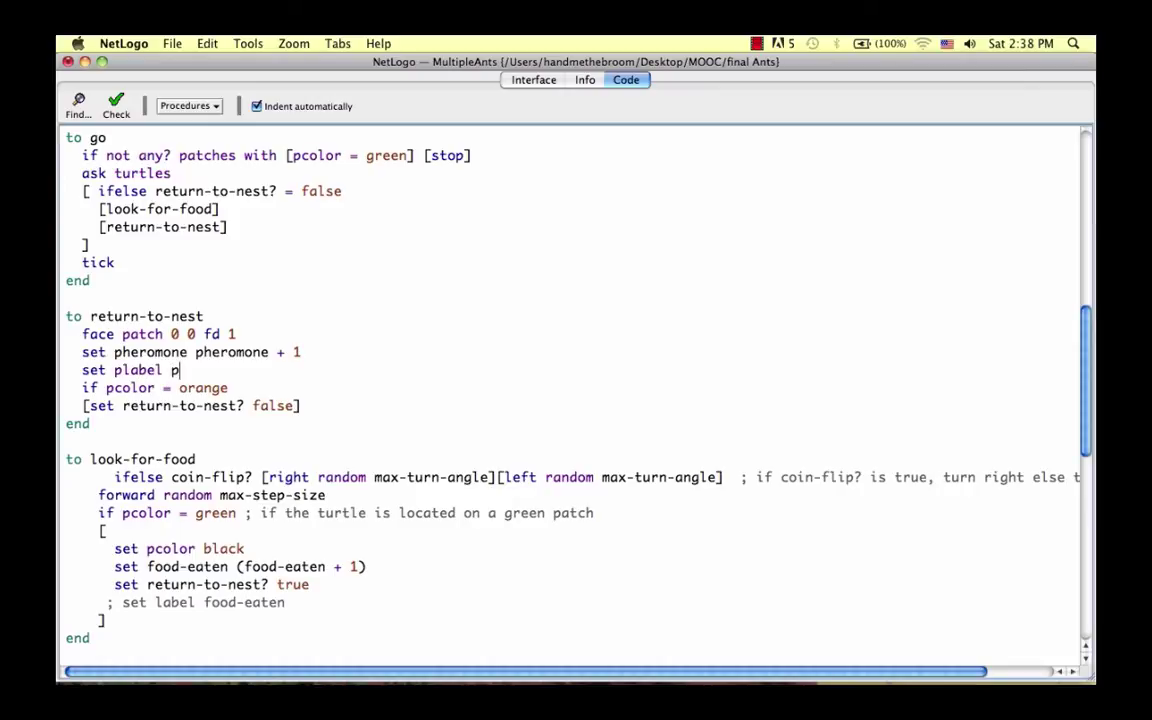
{"action": "type", "text": "heromon"}
{"action": "type", "text": "e"}
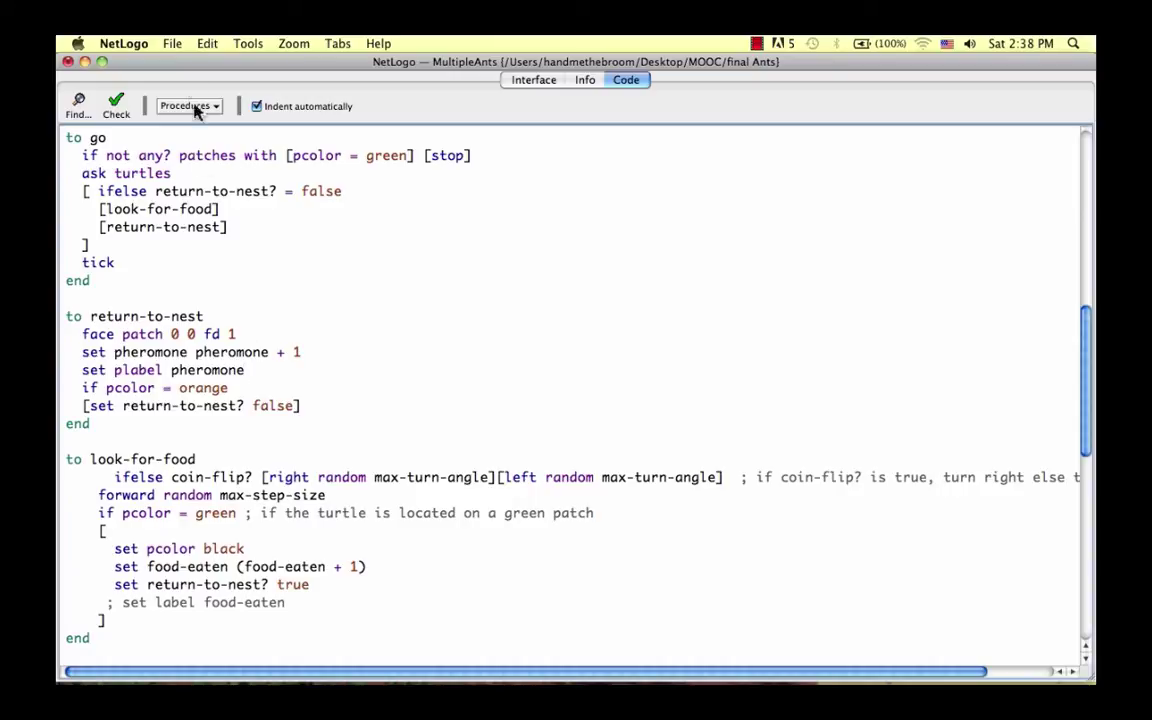
{"action": "left_click", "coordinate": [116, 106]}
{"action": "left_click", "coordinate": [533, 80]}
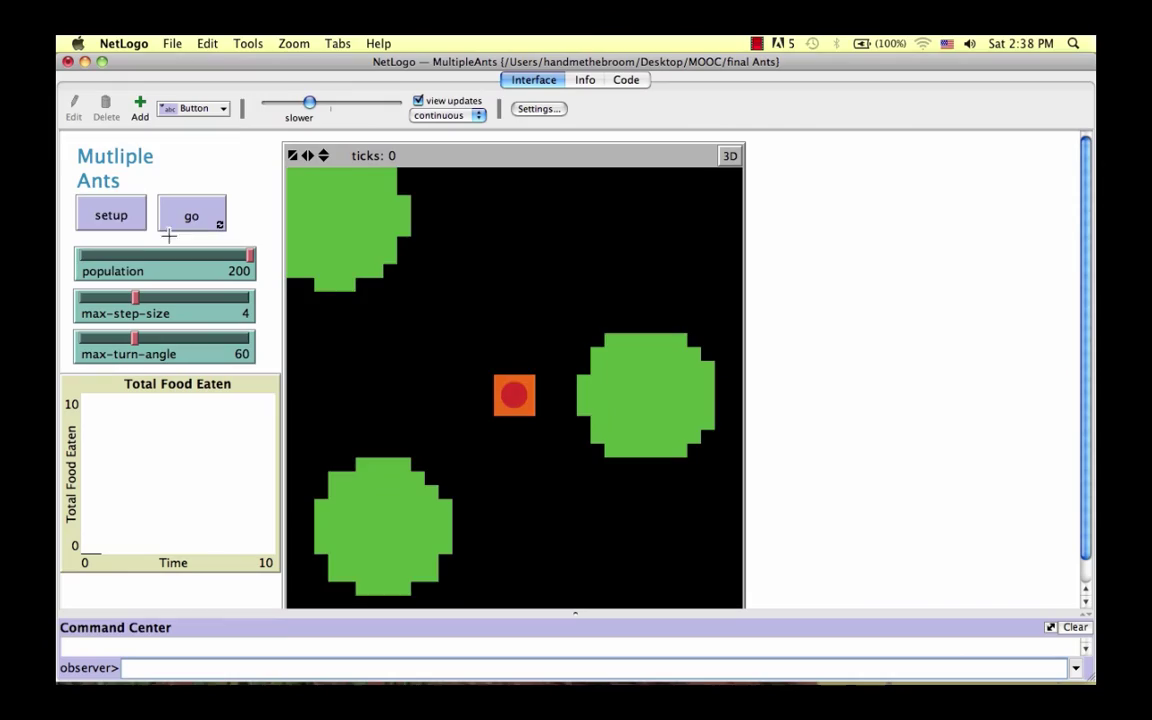
{"action": "left_click", "coordinate": [138, 214]}
{"action": "left_click", "coordinate": [185, 220]}
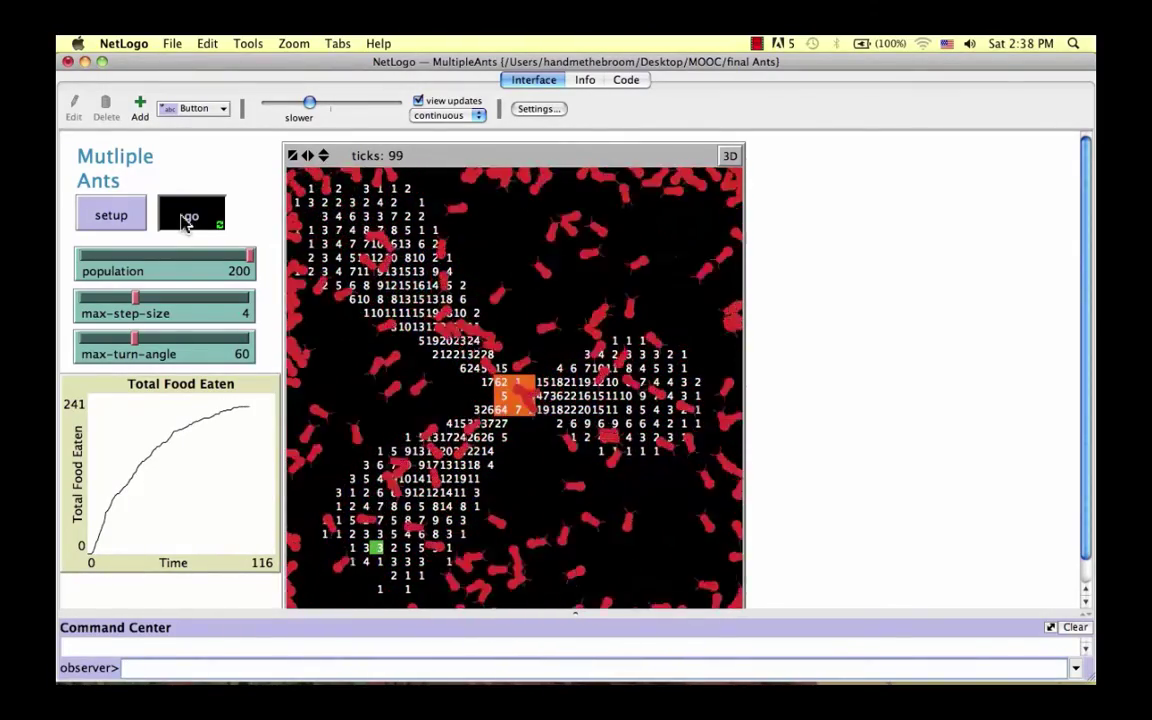
{"action": "left_click", "coordinate": [183, 218]}
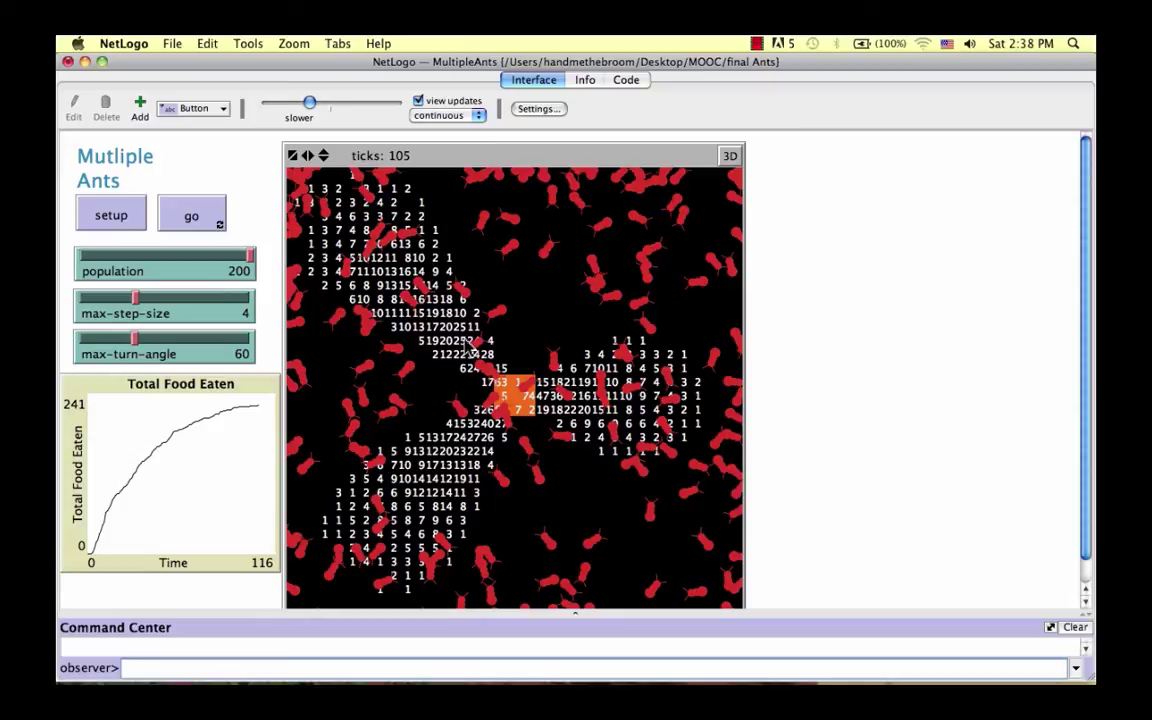
{"action": "left_click", "coordinate": [124, 219]}
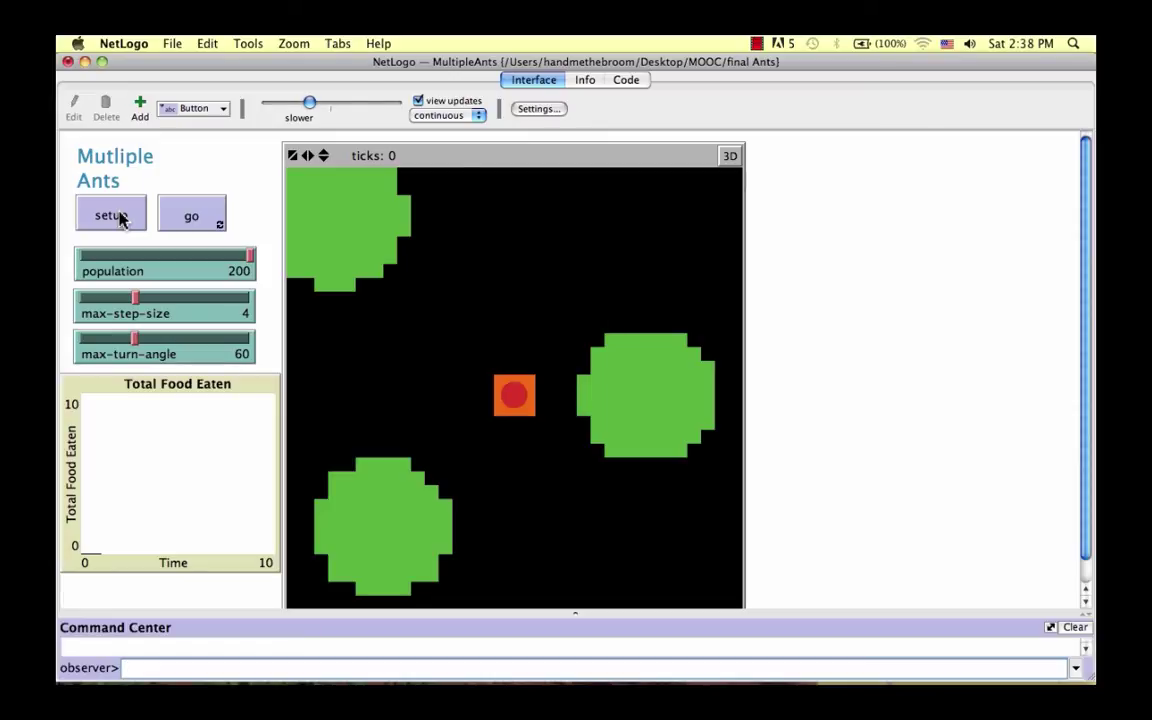
{"action": "left_click", "coordinate": [626, 80]}
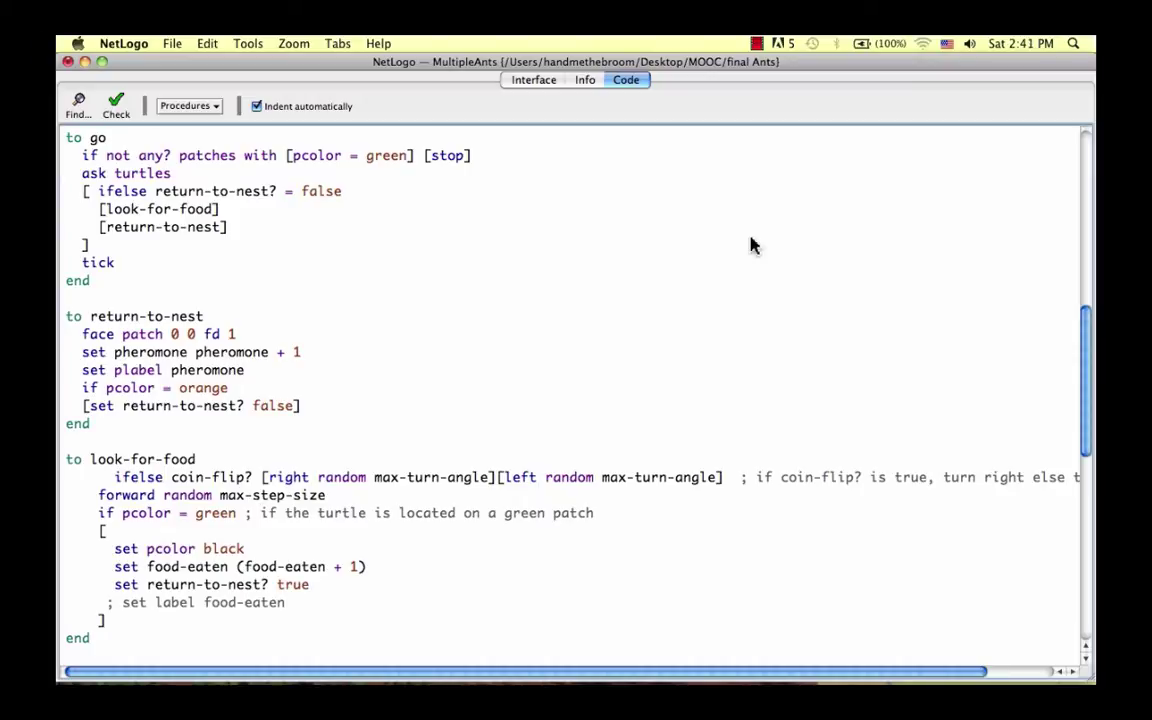
Call evaporate-pheromone in go, just above tick.
{"action": "key", "text": "Return"}
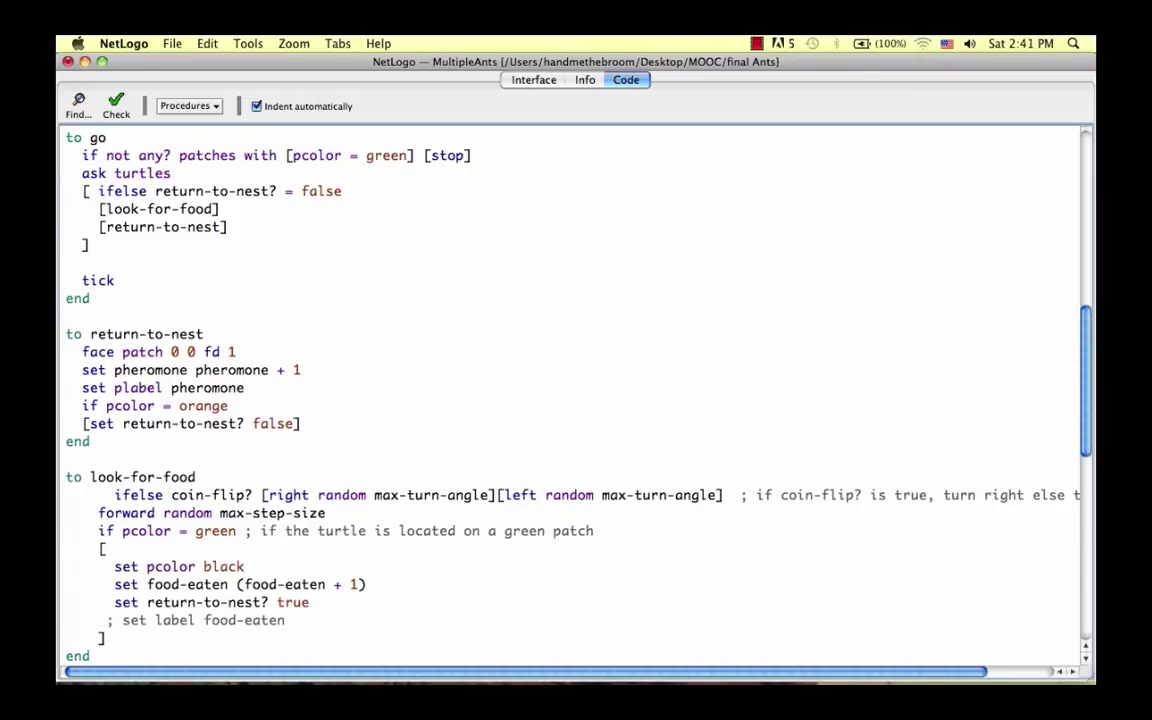
{"action": "type", "text": "ev"}
{"action": "type", "text": "aporate"}
{"action": "type", "text": "-phe"}
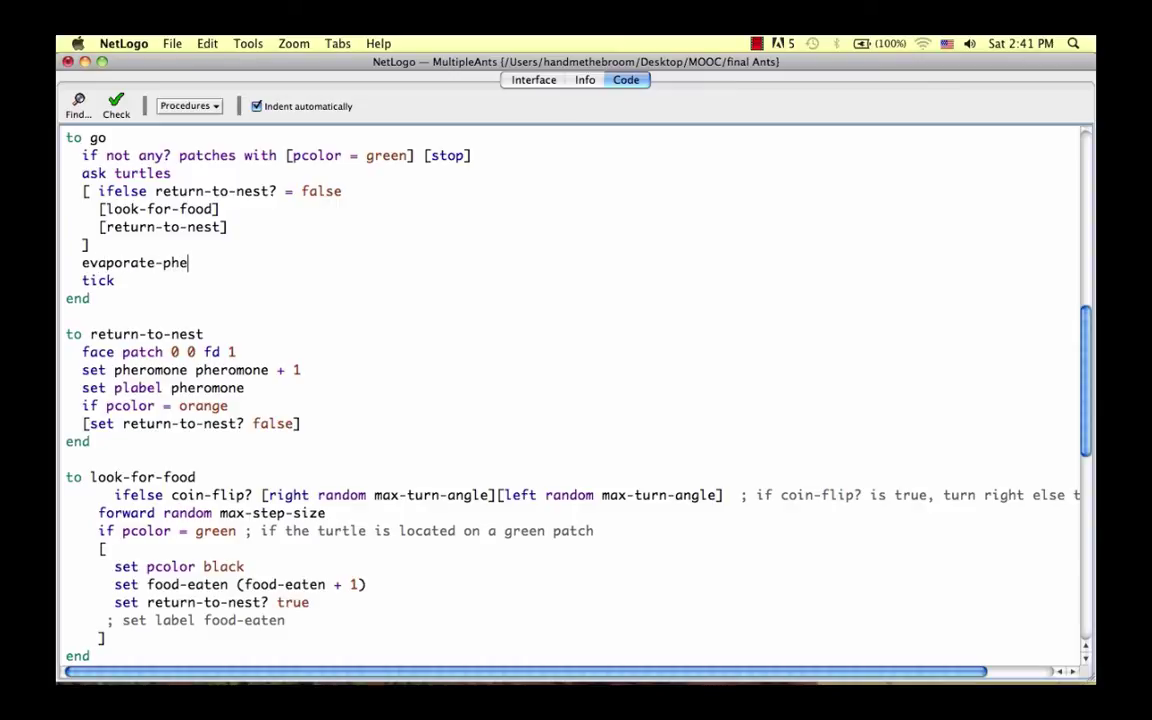
{"action": "type", "text": "romone"}
{"action": "scroll", "coordinate": [990, 254], "scroll_direction": "down", "scroll_amount": 15}
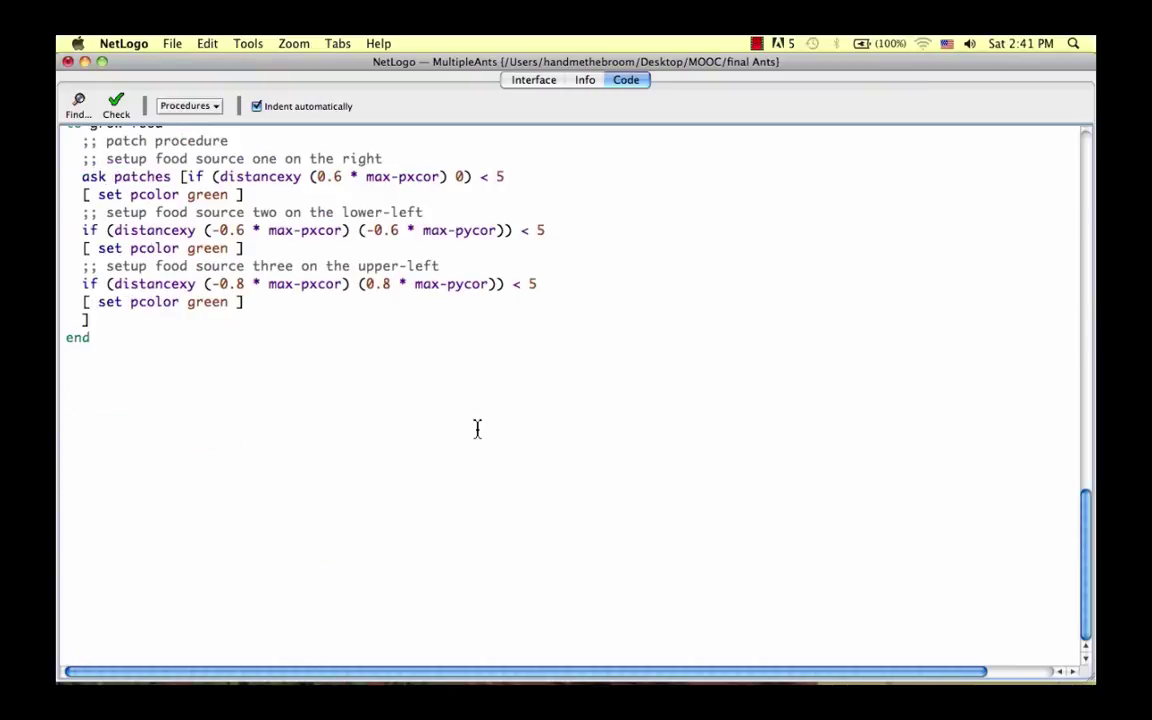
Start a to evaporate-pheromone procedure at the end with let x random-float 1.
{"action": "left_click", "coordinate": [111, 380]}
{"action": "key", "text": "Return"}
{"action": "key", "text": "Return"}
{"action": "type", "text": "to evapoe"}
{"action": "type", "text": "ate"}
{"action": "key", "text": "BackSpace"}
{"action": "type", "text": "-phero"}
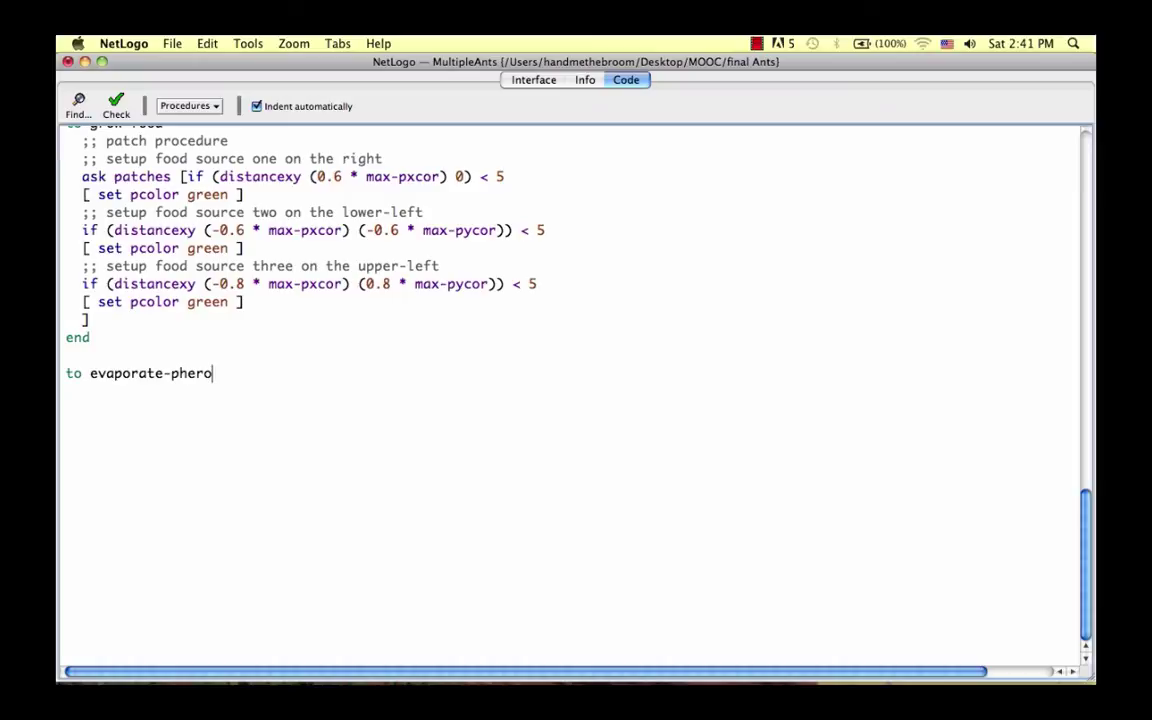
{"action": "type", "text": "mone"}
{"action": "key", "text": "Return"}
{"action": "key", "text": "Return"}
{"action": "type", "text": "a"}
{"action": "key", "text": "BackSpace"}
{"action": "type", "text": "l"}
{"action": "type", "text": "et x "}
{"action": "type", "text": "rand"}
{"action": "type", "text": "om-"}
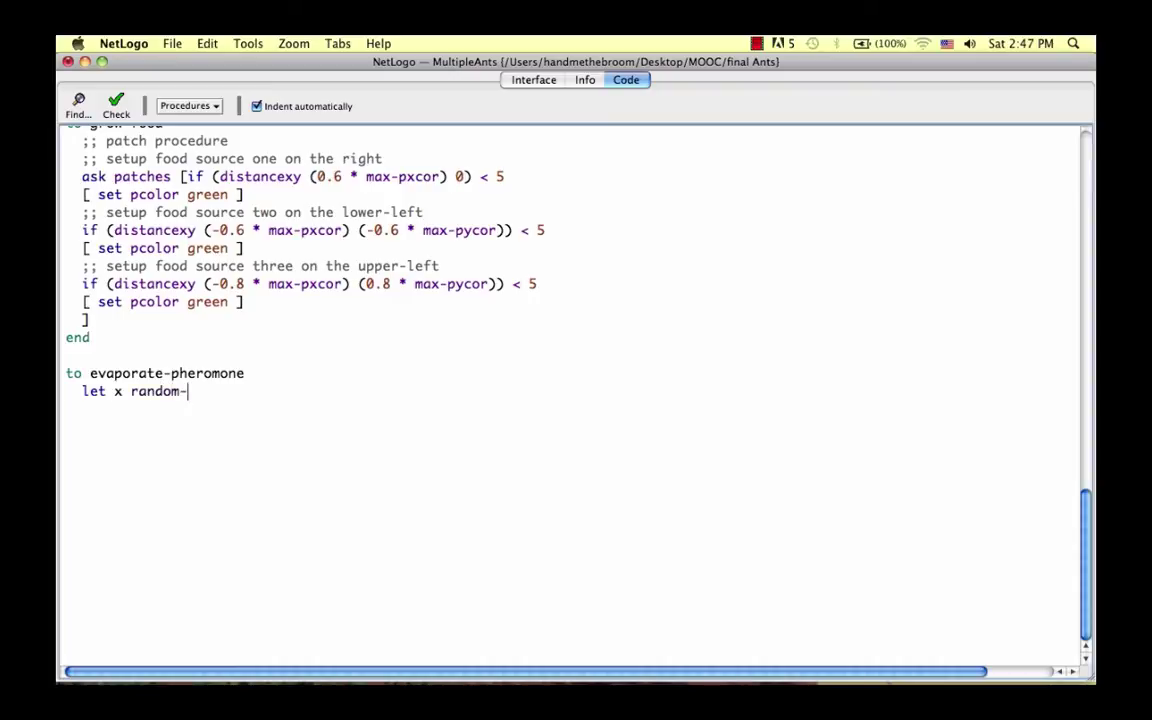
{"action": "type", "text": "float 1"}
{"action": "type", "text": "as"}
{"action": "type", "text": "k pa"}
Write ask patches with [pheromone > 0] testing if x < probability-to-evaporate.
{"action": "key", "text": "BackSpace"}
{"action": "type", "text": "a"}
{"action": "type", "text": "tches "}
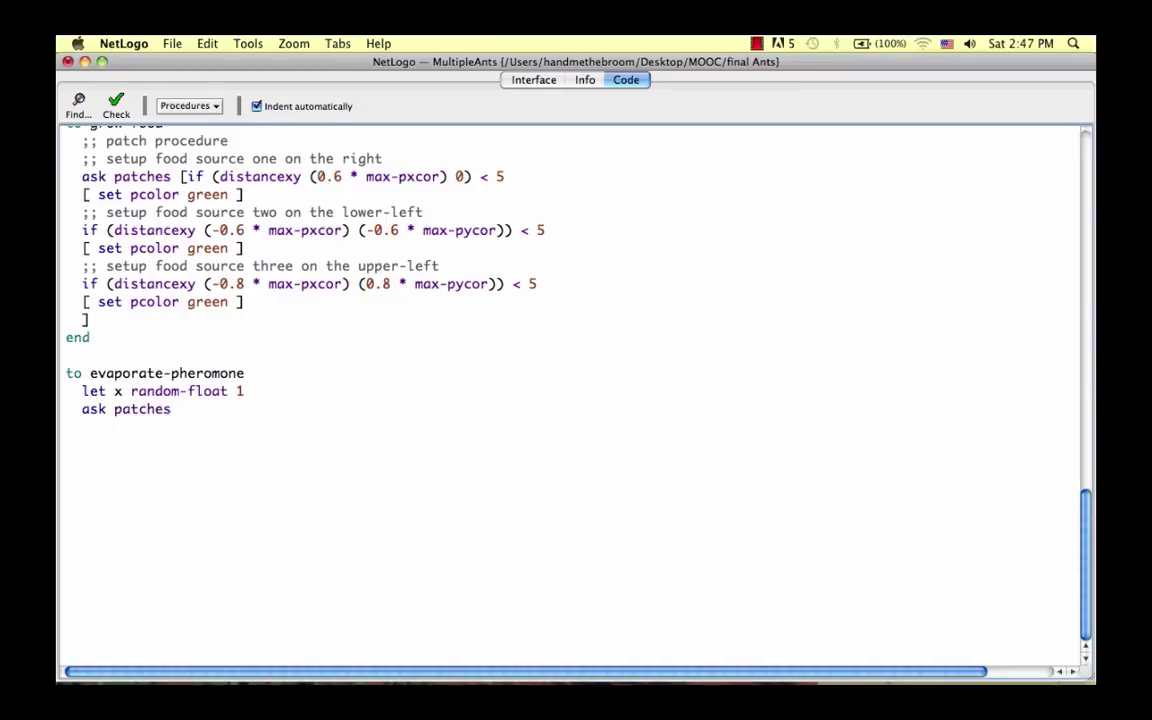
{"action": "type", "text": "with "}
{"action": "type", "text": "[pheromone > "}
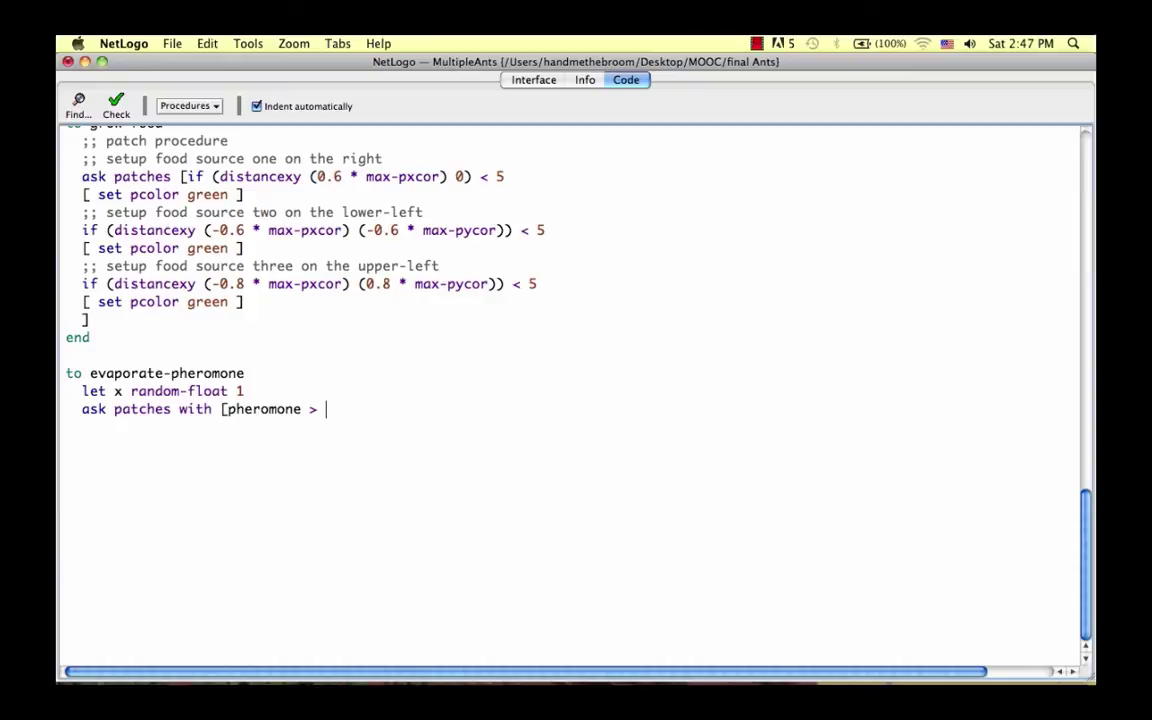
{"action": "type", "text": "0"}
{"action": "type", "text": "]"}
{"action": "key", "text": "Return"}
{"action": "type", "text": "["}
{"action": "type", "text": "if x"}
{"action": "type", "text": " <"}
{"action": "type", "text": "probab"}
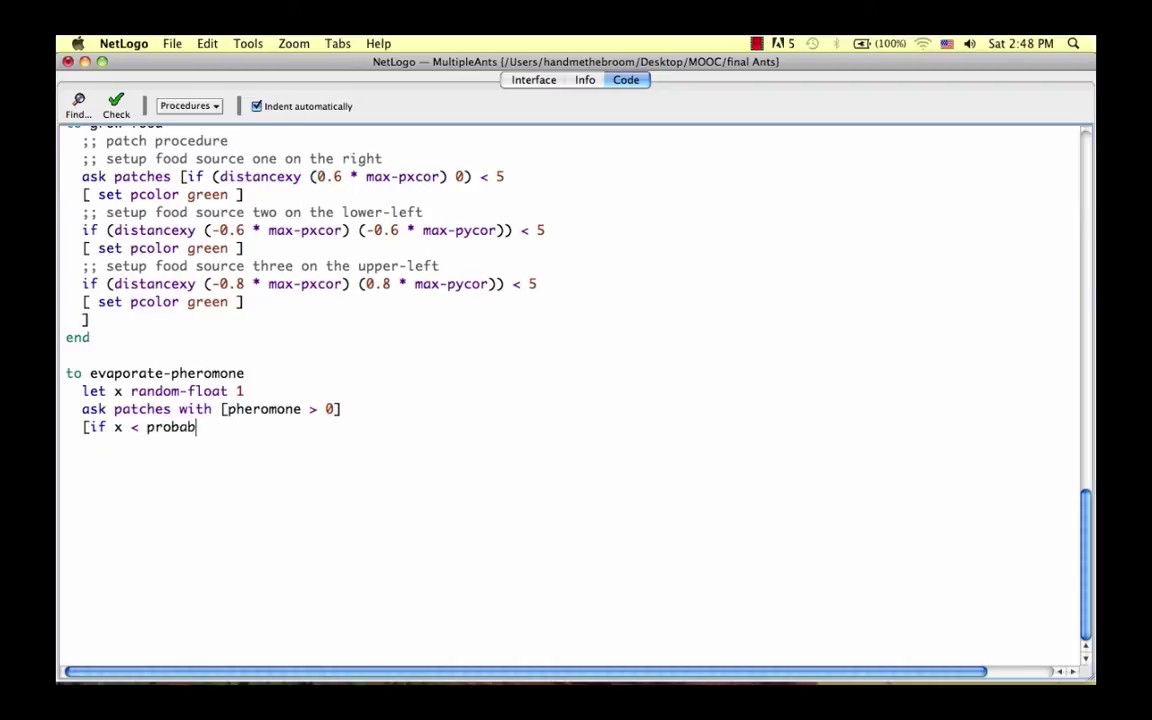
{"action": "type", "text": "ility-to"}
{"action": "type", "text": "-e"}
{"action": "type", "text": "vapora"}
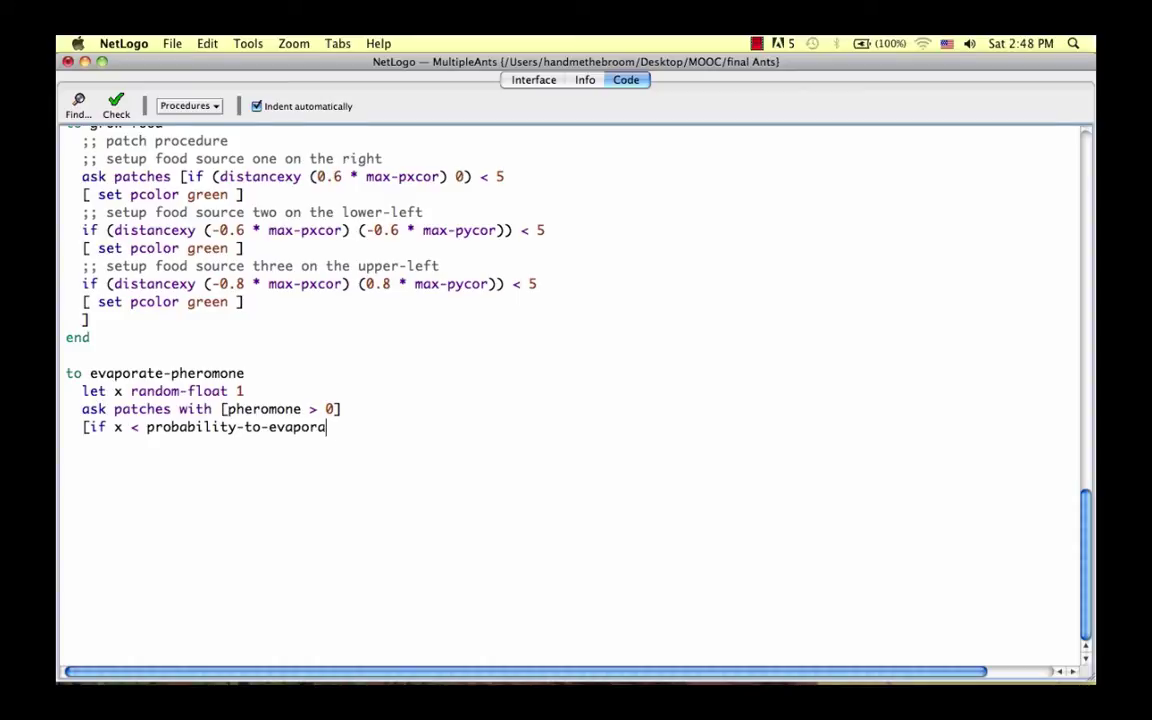
{"action": "type", "text": "te"}
Decrease pheromone by 1, update plabel to pheromone, and close the procedure with end.
{"action": "key", "text": "Return"}
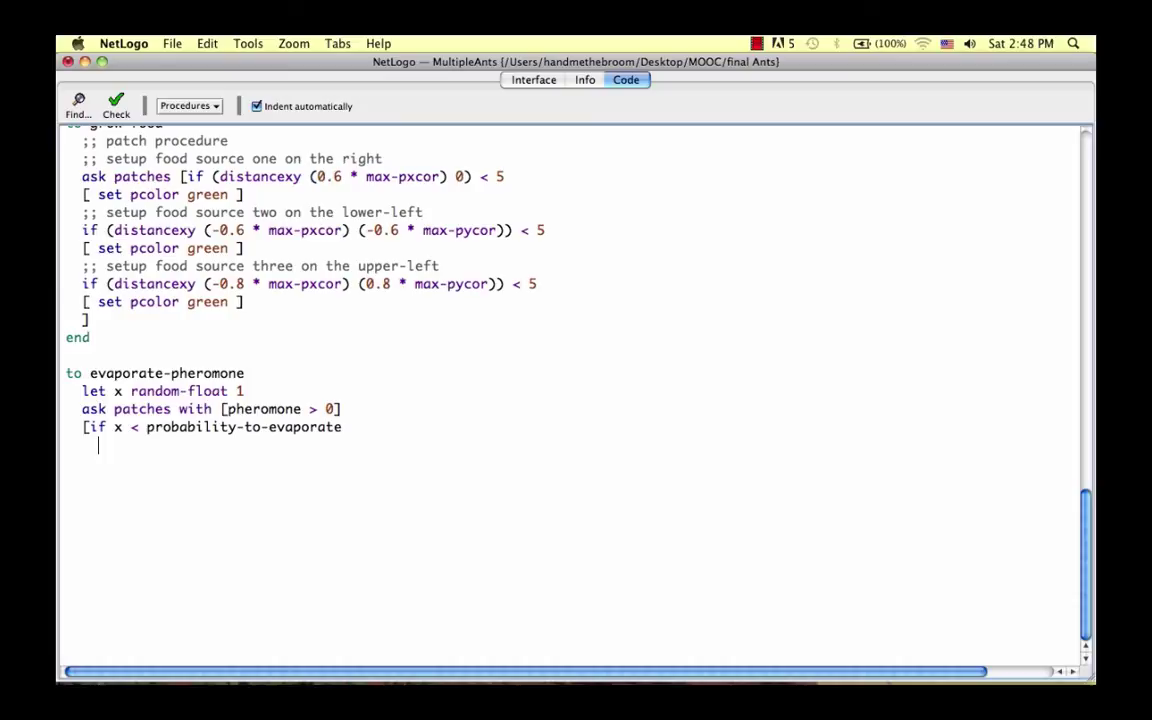
{"action": "type", "text": "[se"}
{"action": "type", "text": "t pheromone "}
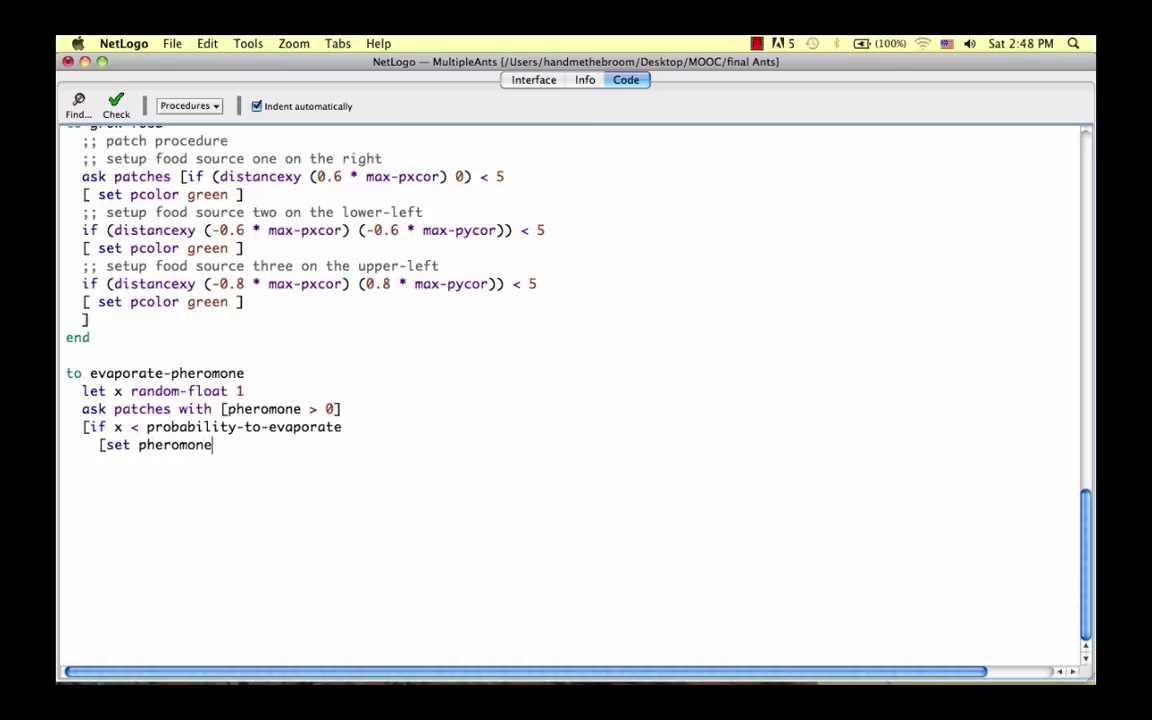
{"action": "type", "text": "ph"}
{"action": "type", "text": "eromone "}
{"action": "type", "text": "- 1"}
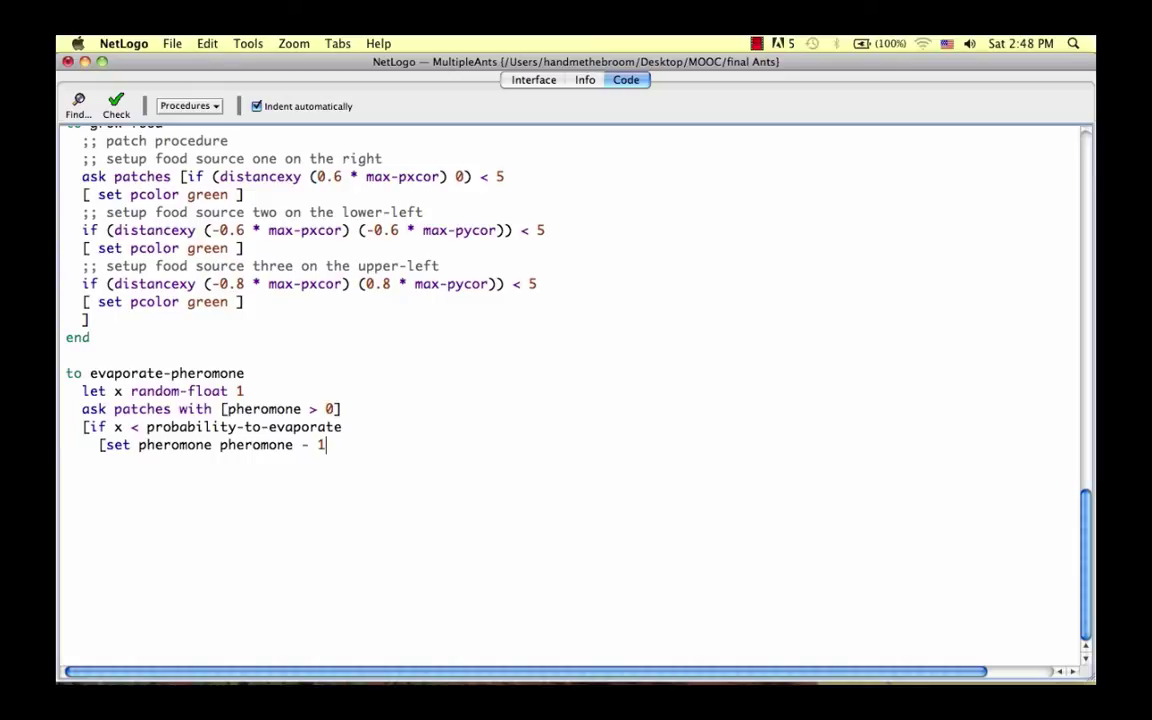
{"action": "type", "text": "]"}
{"action": "key", "text": "Return"}
{"action": "type", "text": "se"}
{"action": "type", "text": "t pla"}
{"action": "type", "text": "bel p"}
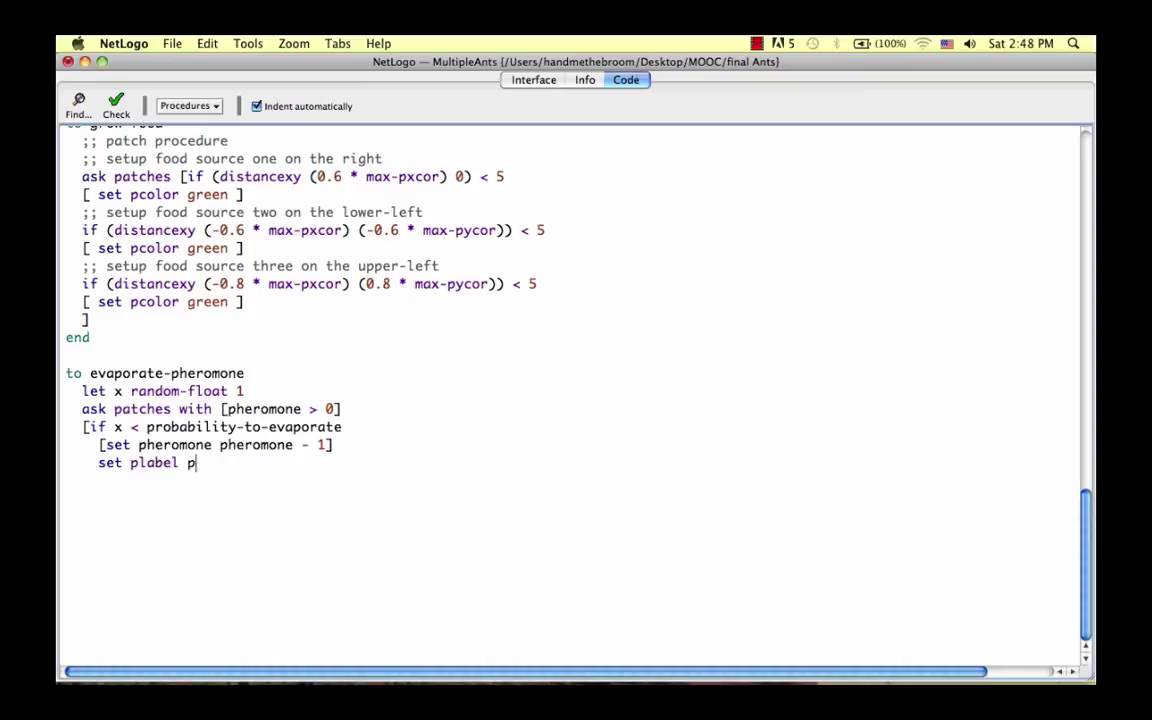
{"action": "type", "text": "heromone"}
{"action": "type", "text": "]"}
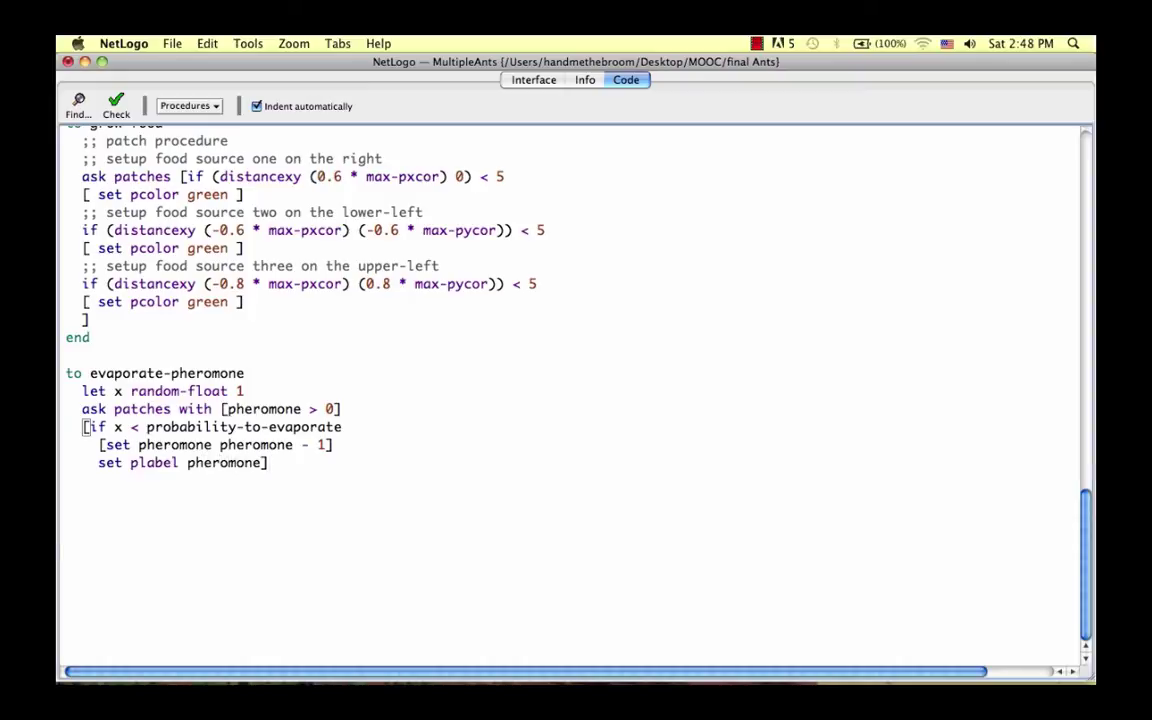
{"action": "key", "text": "Return"}
{"action": "type", "text": "end"}
Add a slider right of the world view, naming it probability-to-evaporate.
{"action": "left_click", "coordinate": [527, 80]}
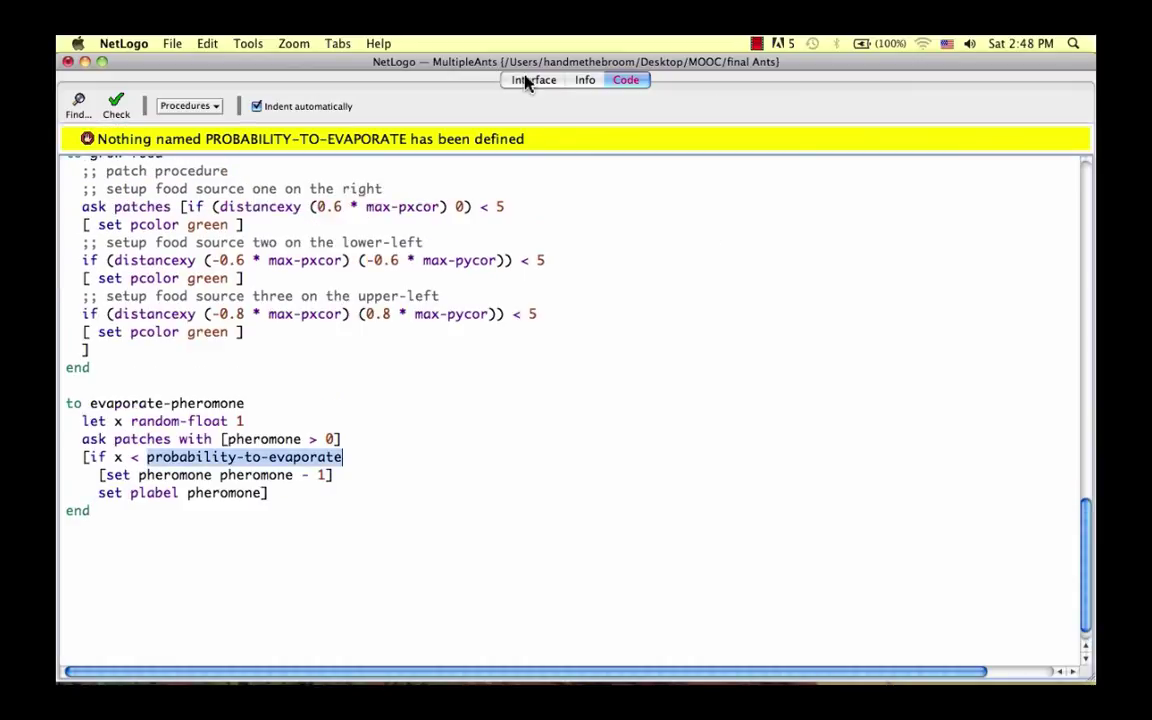
{"action": "left_click", "coordinate": [527, 80]}
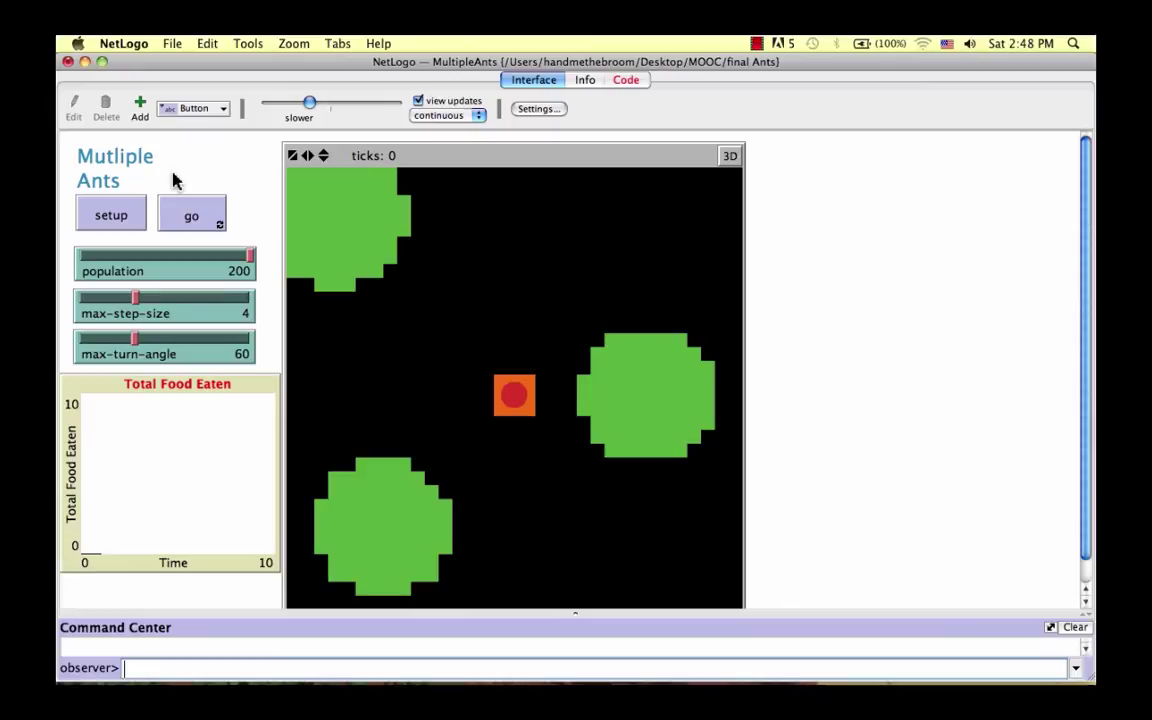
{"action": "left_click", "coordinate": [213, 110]}
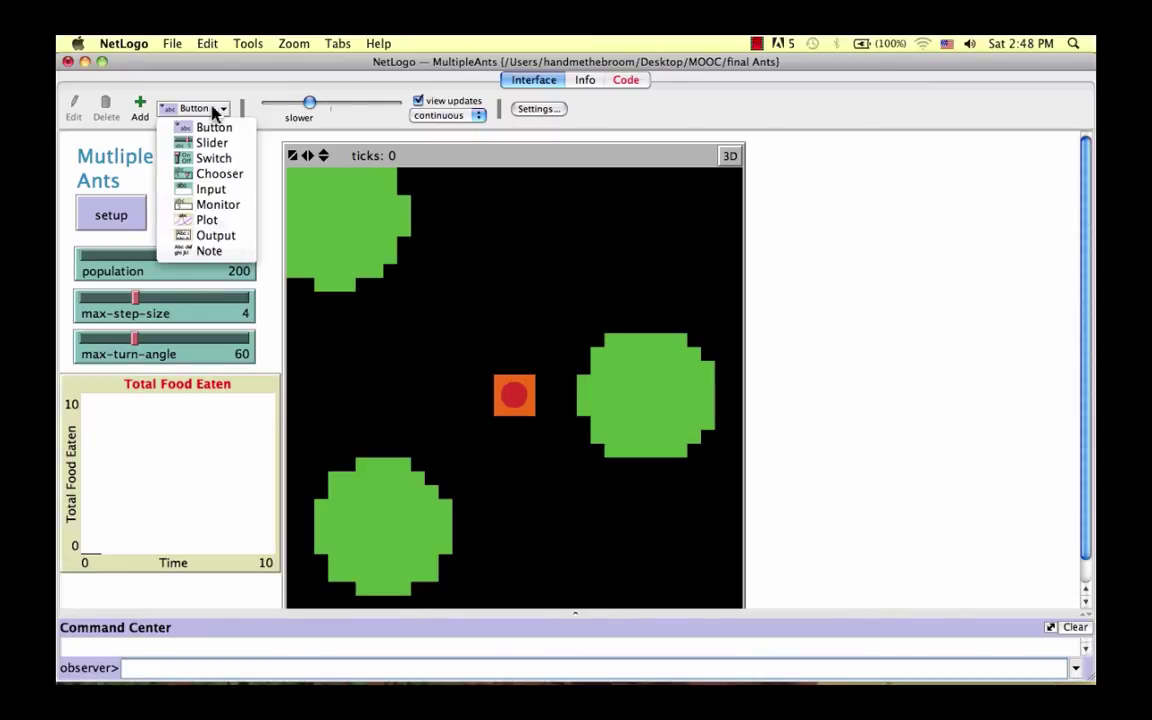
{"action": "left_click", "coordinate": [212, 142]}
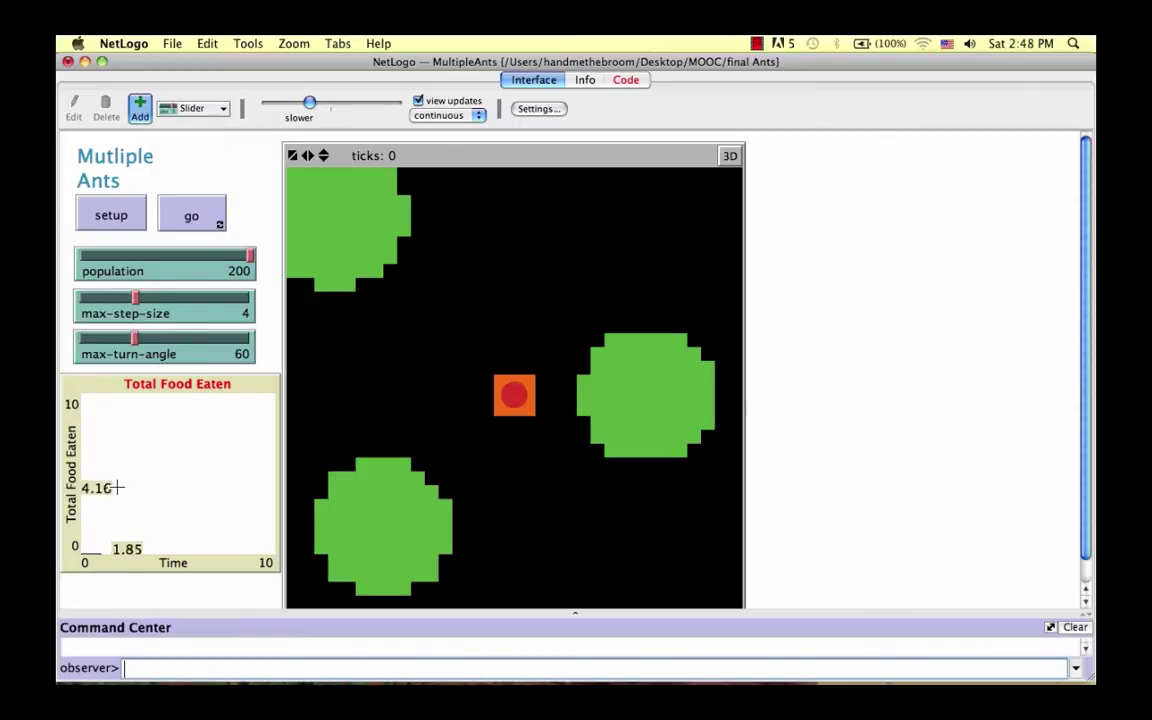
{"action": "left_click", "coordinate": [792, 302]}
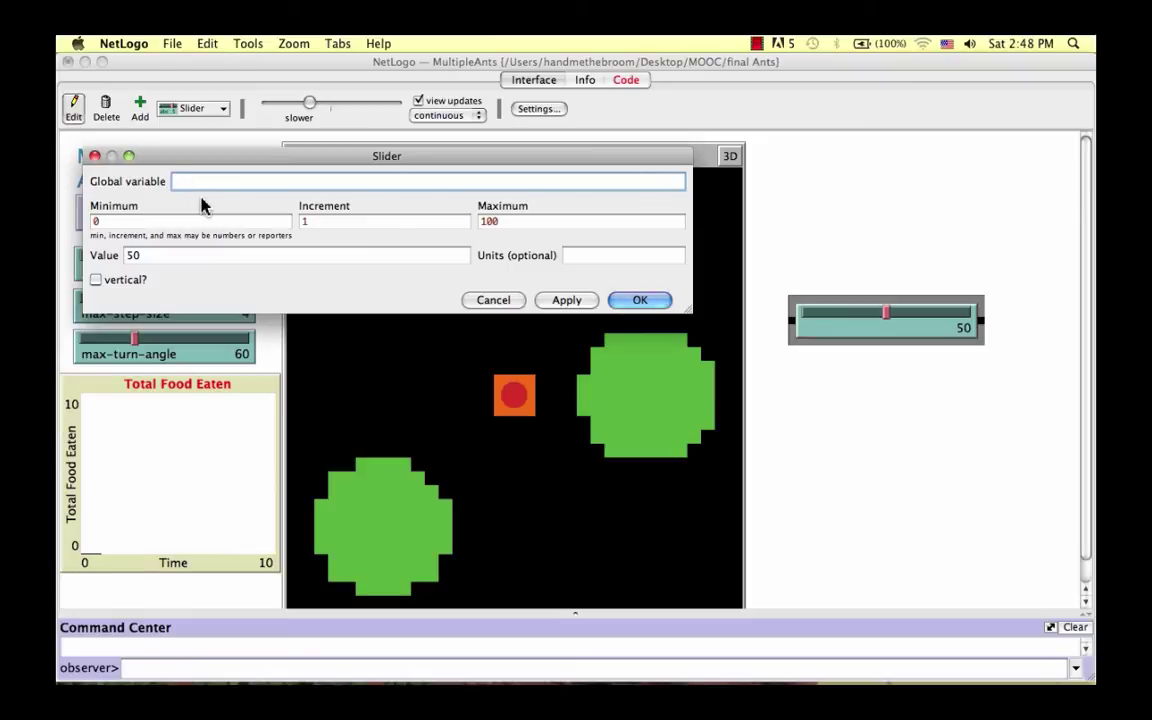
{"action": "type", "text": "probab"}
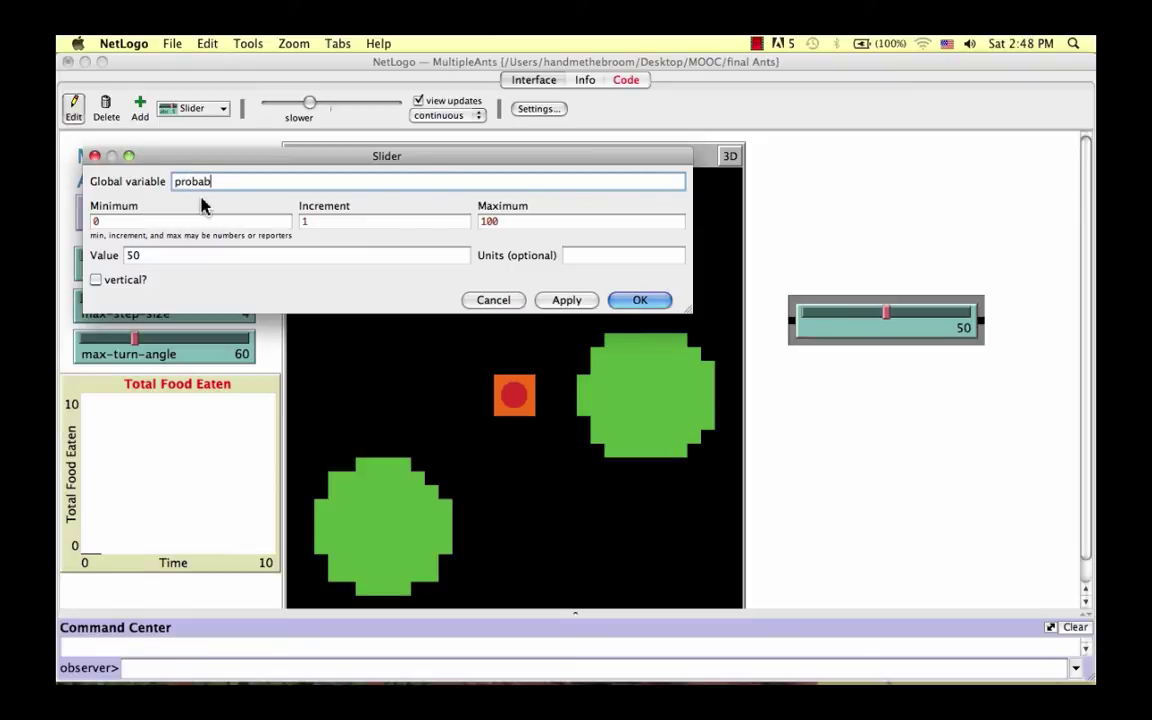
{"action": "type", "text": "ility-to-"}
{"action": "type", "text": "evap"}
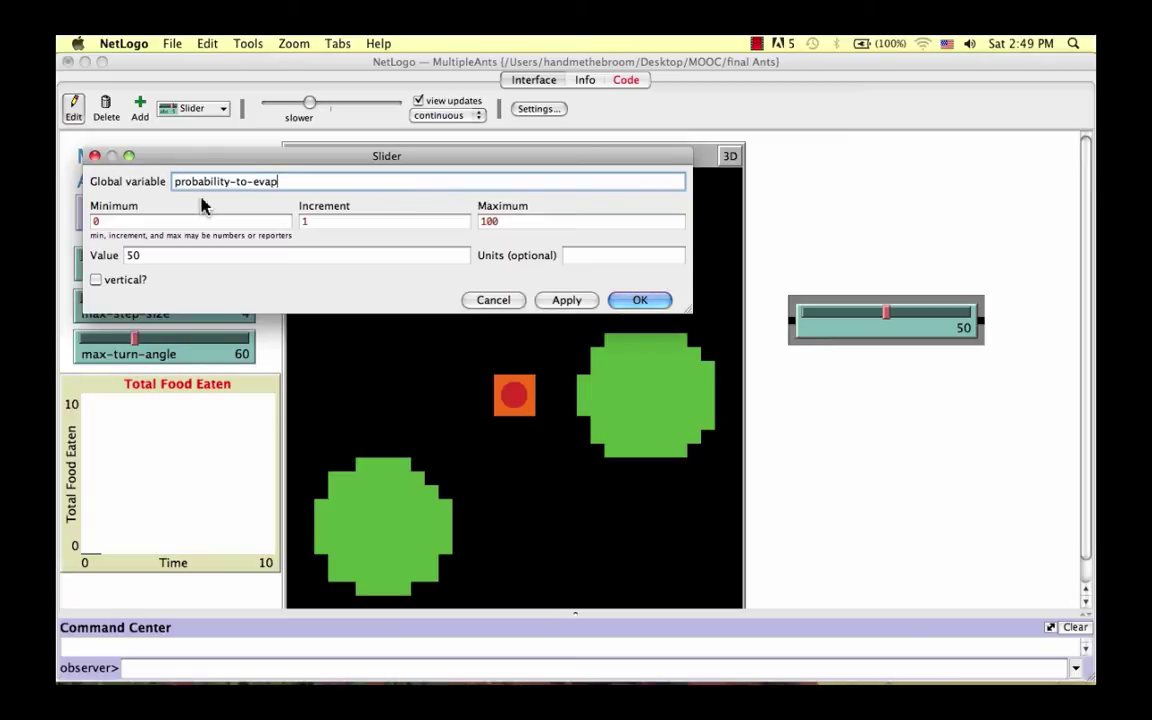
{"action": "type", "text": "orate"}
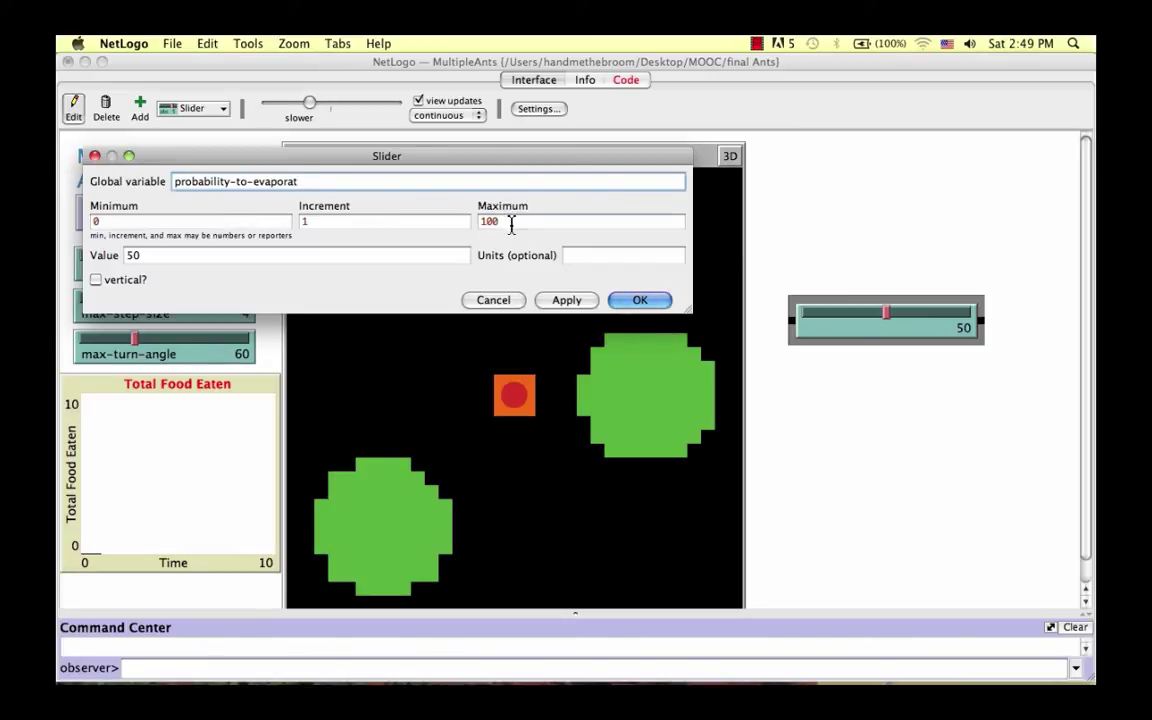
Give the slider maximum 1, increment 0.01 and value 0.1, then confirm it.
{"action": "left_click", "coordinate": [509, 221]}
{"action": "key", "text": "BackSpace"}
{"action": "key", "text": "BackSpace"}
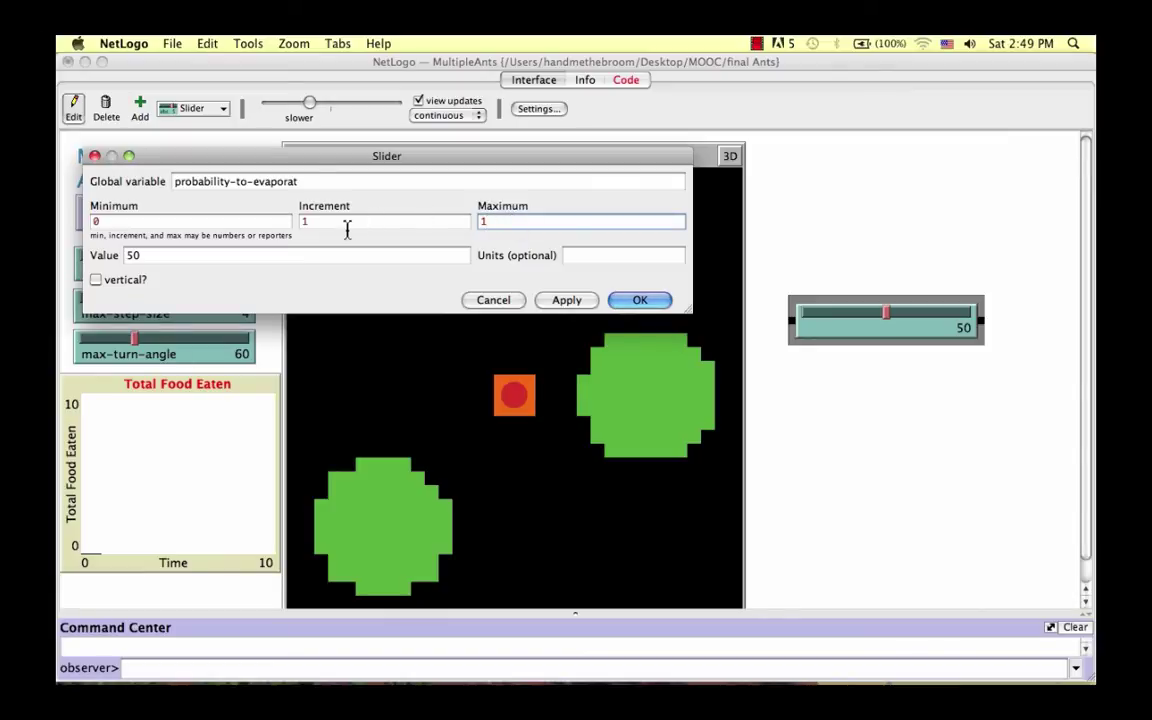
{"action": "left_click", "coordinate": [345, 221]}
{"action": "key", "text": "BackSpace"}
{"action": "type", "text": ".00"}
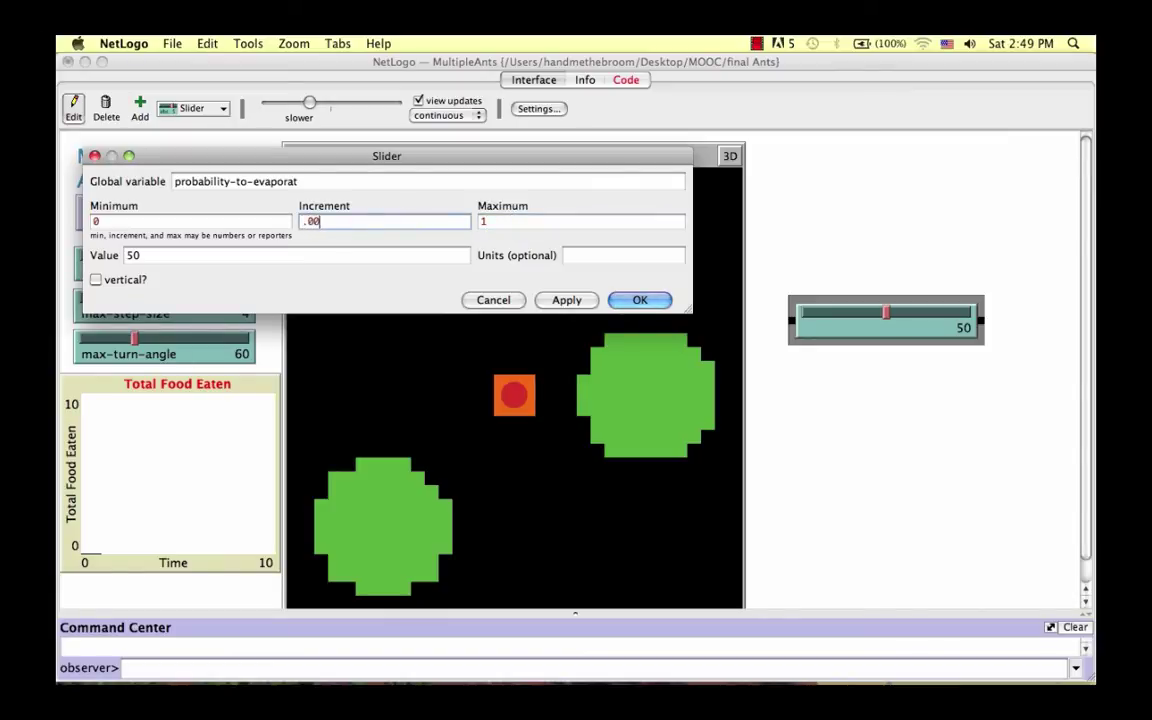
{"action": "type", "text": "1"}
{"action": "key", "text": "BackSpace"}
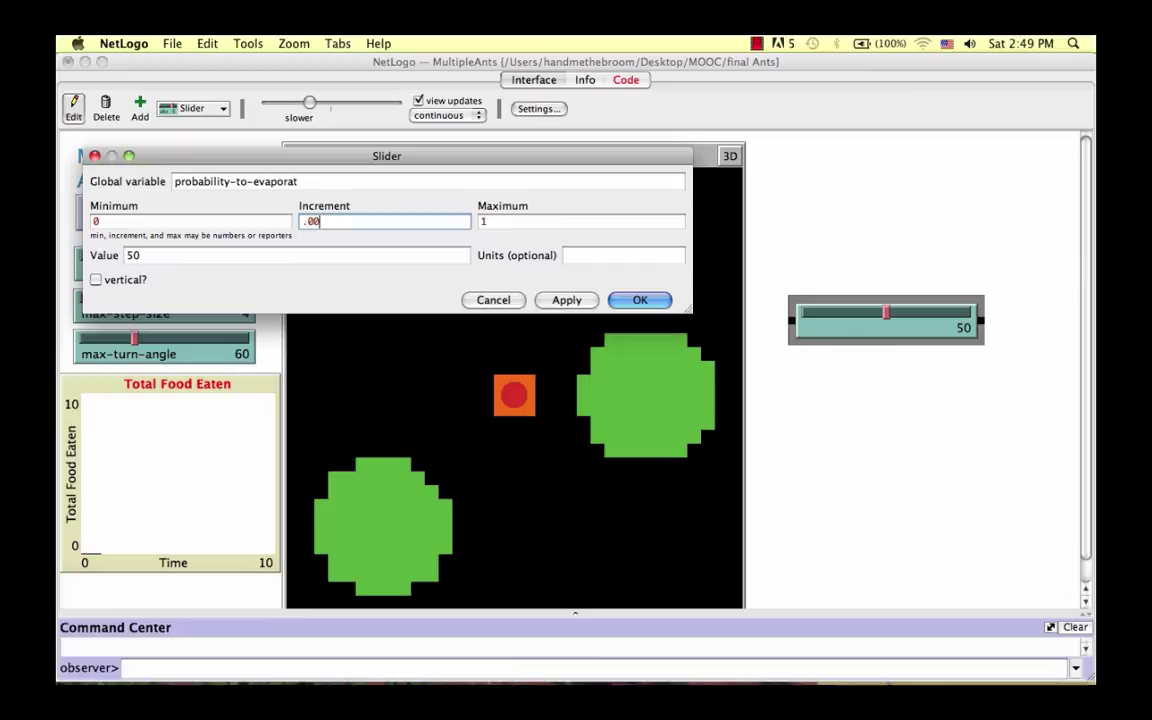
{"action": "key", "text": "BackSpace"}
{"action": "type", "text": "1"}
{"action": "left_click", "coordinate": [224, 257]}
{"action": "key", "text": "BackSpace"}
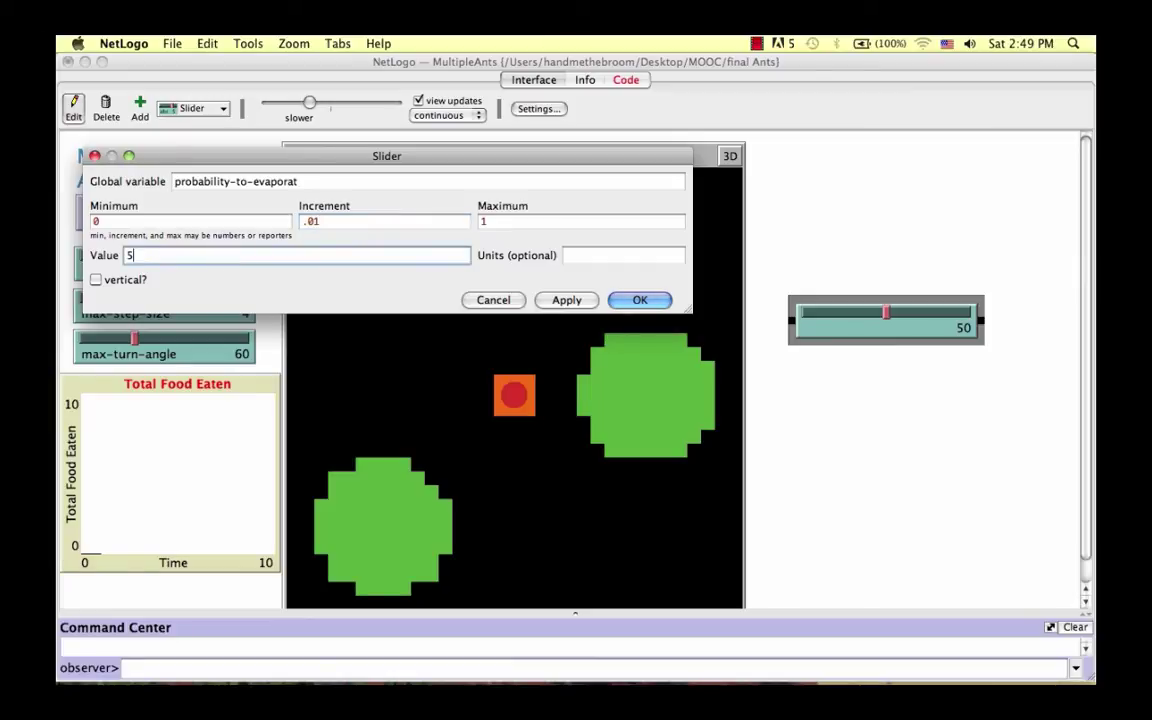
{"action": "key", "text": "BackSpace"}
{"action": "type", "text": ".1"}
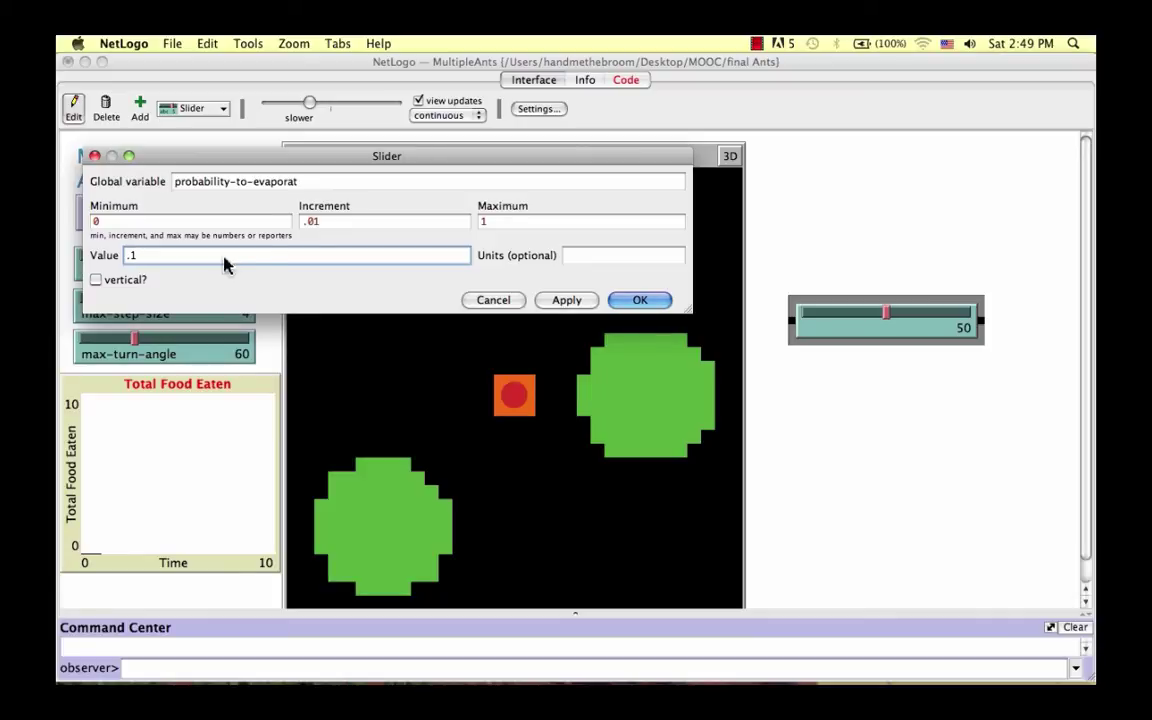
{"action": "left_click", "coordinate": [305, 182]}
{"action": "type", "text": "e"}
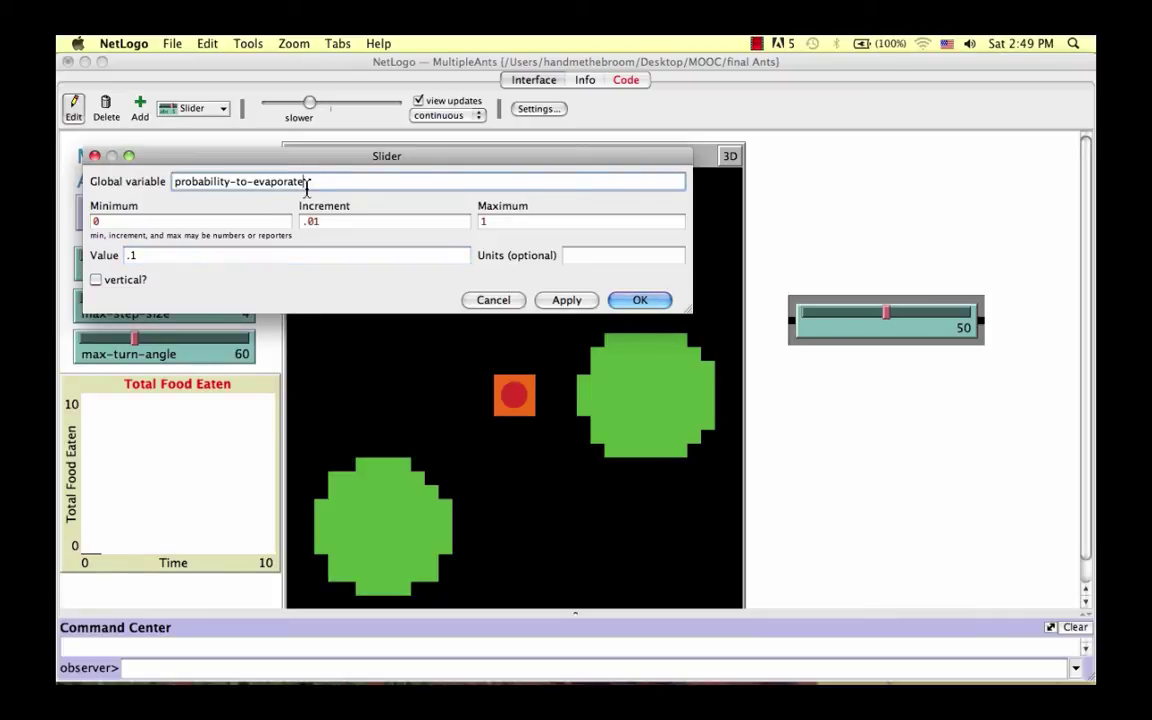
{"action": "left_click", "coordinate": [636, 300]}
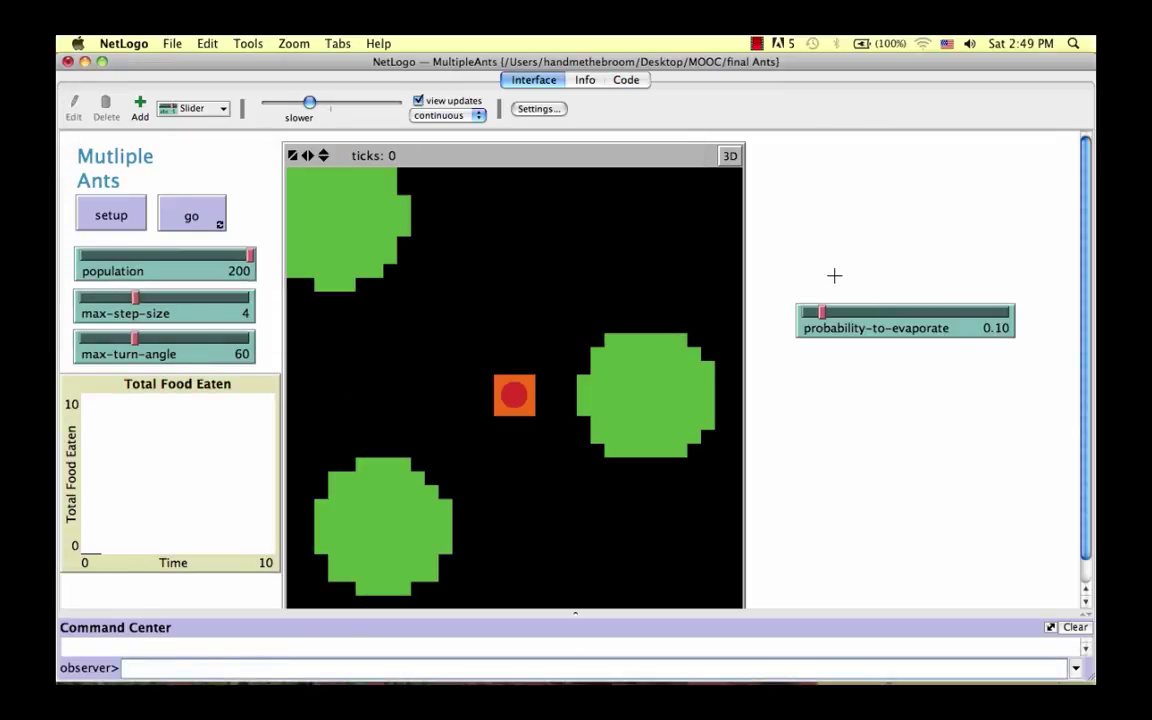
Shift the Total Food Eaten plot slightly down.
{"action": "left_click", "coordinate": [267, 375]}
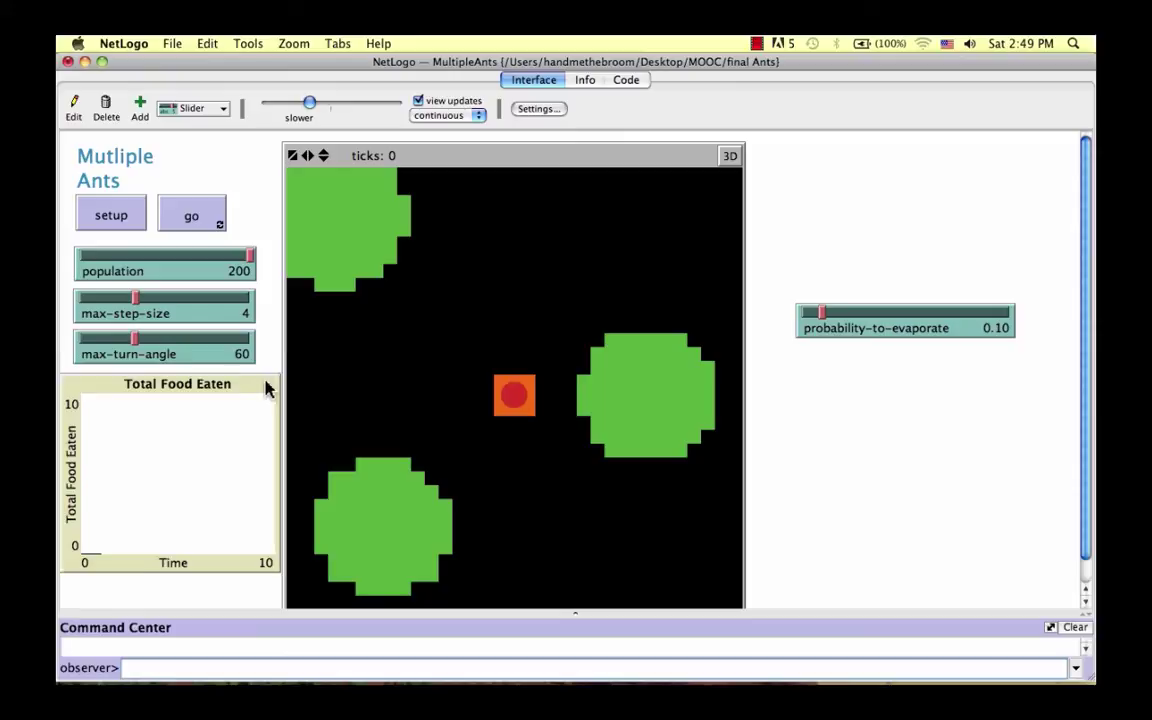
{"action": "mouse_move", "coordinate": [265, 389]}
{"action": "left_mouse_down"}
{"action": "mouse_move", "coordinate": [307, 412]}
{"action": "mouse_move", "coordinate": [270, 404]}
{"action": "left_mouse_up"}
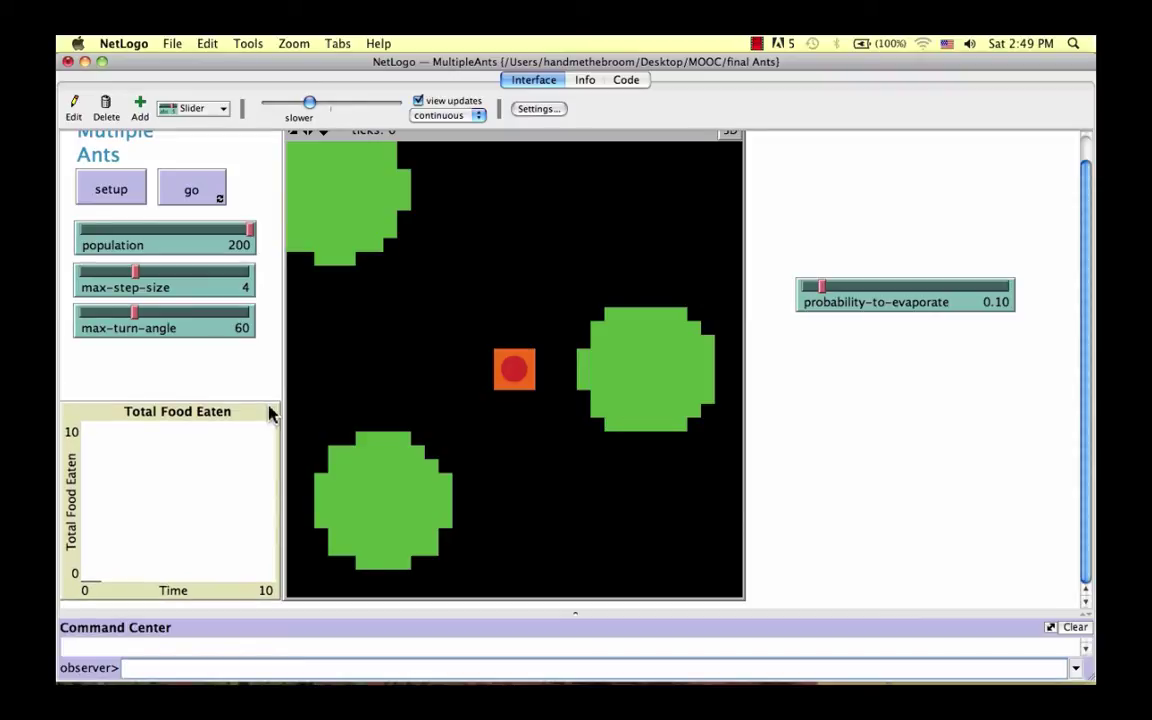
{"action": "left_click", "coordinate": [268, 410]}
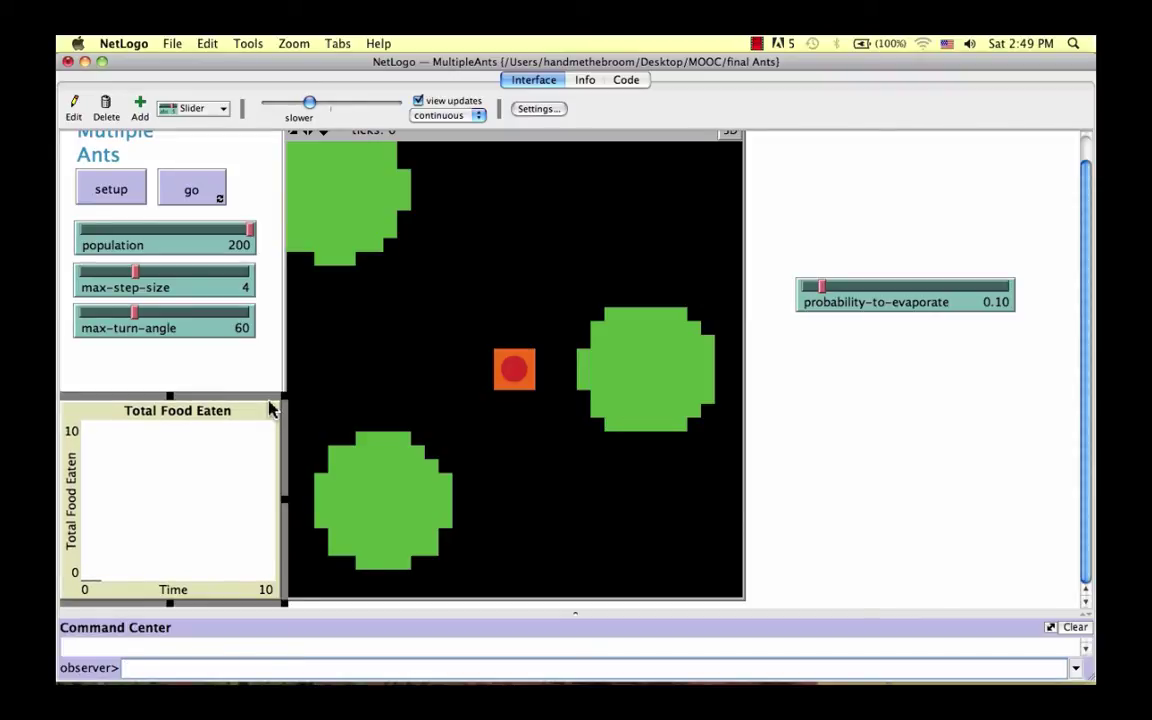
{"action": "left_click_drag", "start_coordinate": [268, 404], "coordinate": [268, 406]}
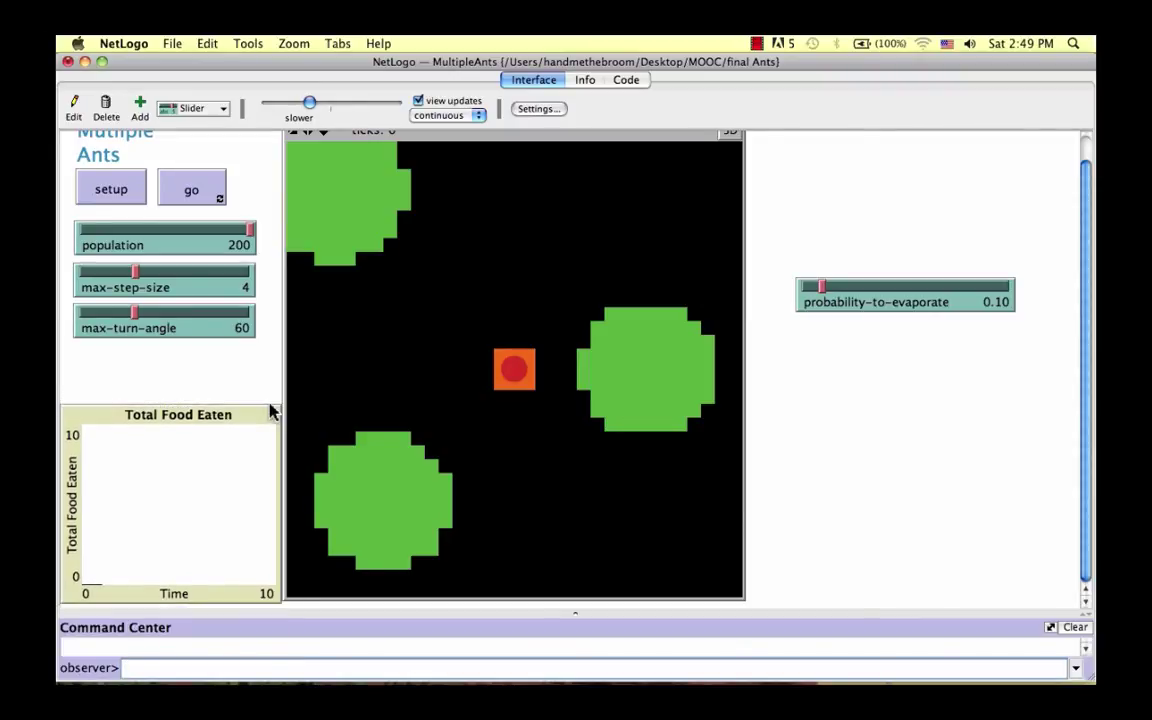
Move the probability-to-evaporate slider under max-turn-angle and narrow it to the column width.
{"action": "mouse_move", "coordinate": [871, 292]}
{"action": "left_mouse_down"}
{"action": "mouse_move", "coordinate": [167, 345]}
{"action": "mouse_move", "coordinate": [149, 361]}
{"action": "left_mouse_up"}
{"action": "left_click_drag", "start_coordinate": [298, 370], "coordinate": [262, 368]}
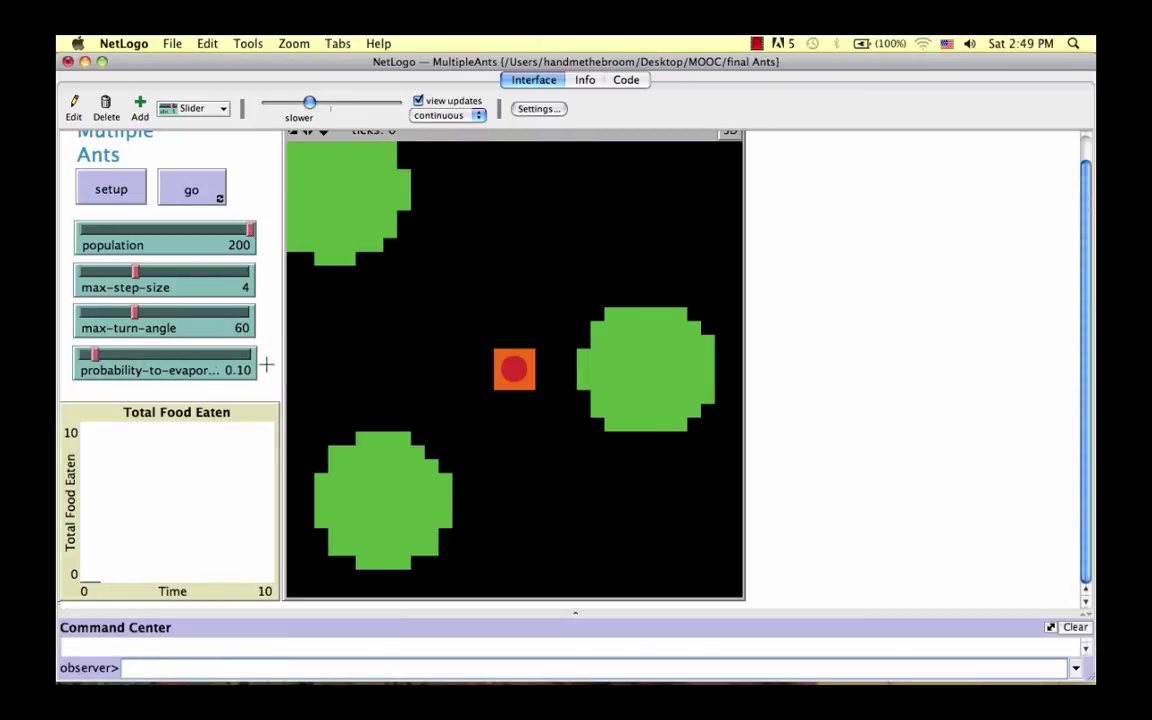
{"action": "left_click", "coordinate": [261, 175]}
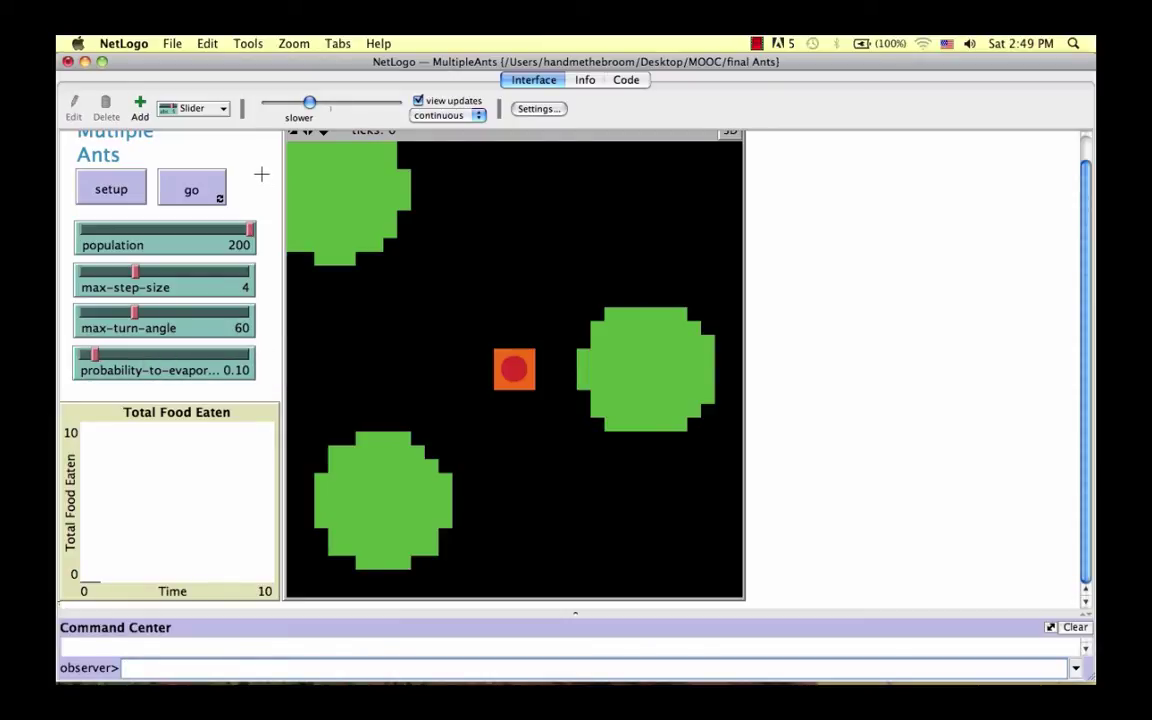
Look over the code, dismissing the probability-to-evaporate highlight, and return to the Interface.
{"action": "left_click", "coordinate": [626, 81]}
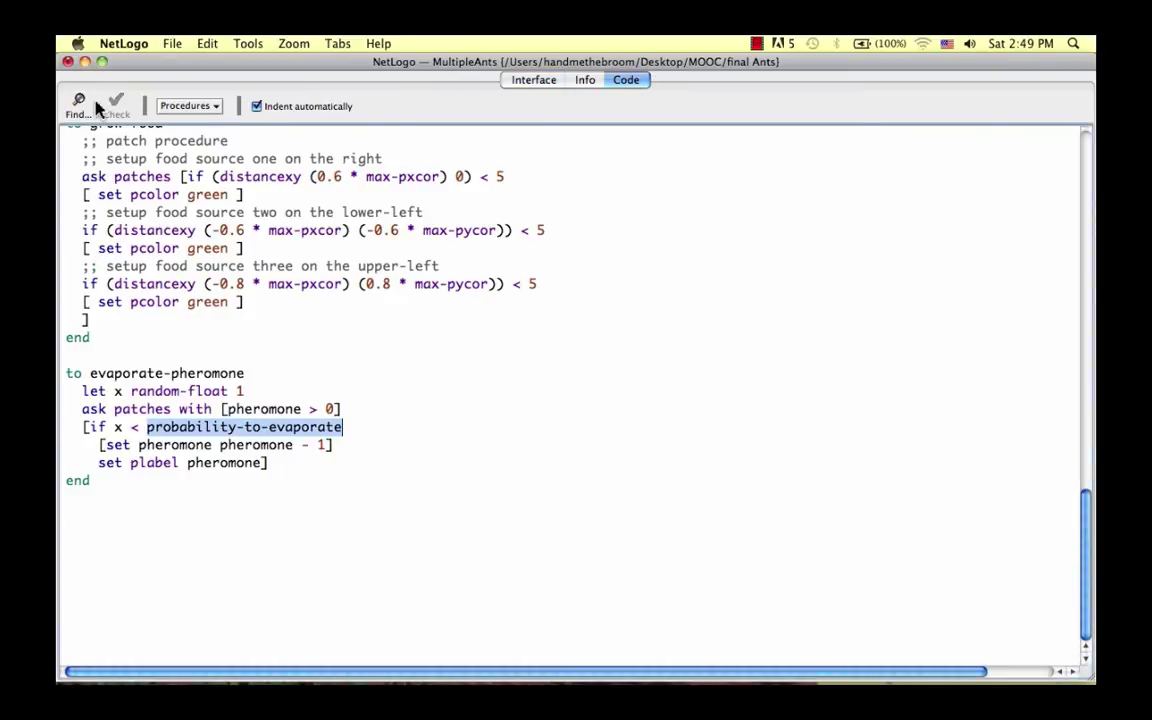
{"action": "left_click", "coordinate": [434, 413]}
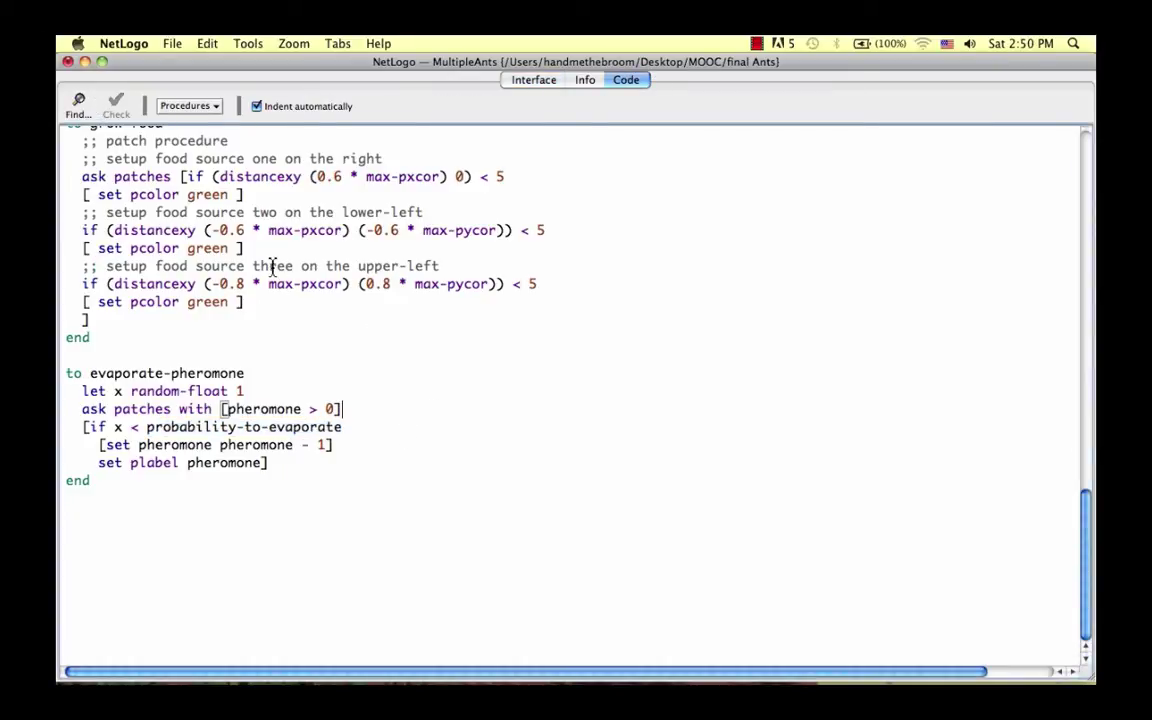
{"action": "scroll", "coordinate": [199, 170], "scroll_direction": "up", "scroll_amount": 20}
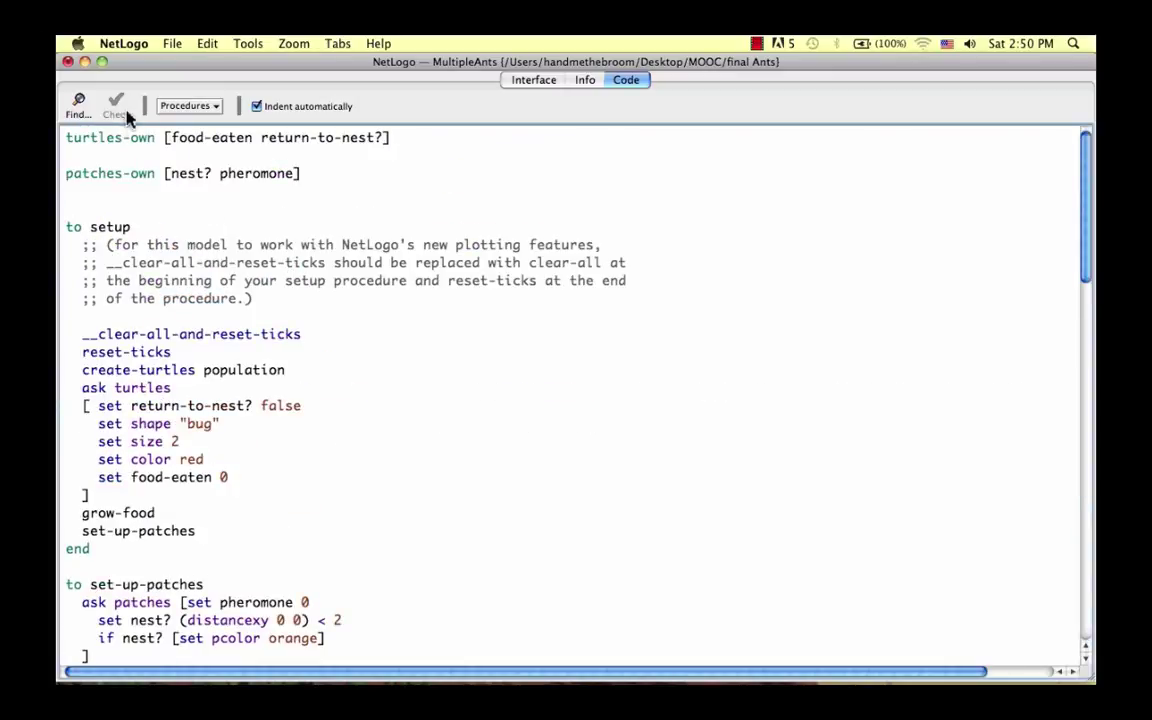
{"action": "left_click", "coordinate": [528, 83]}
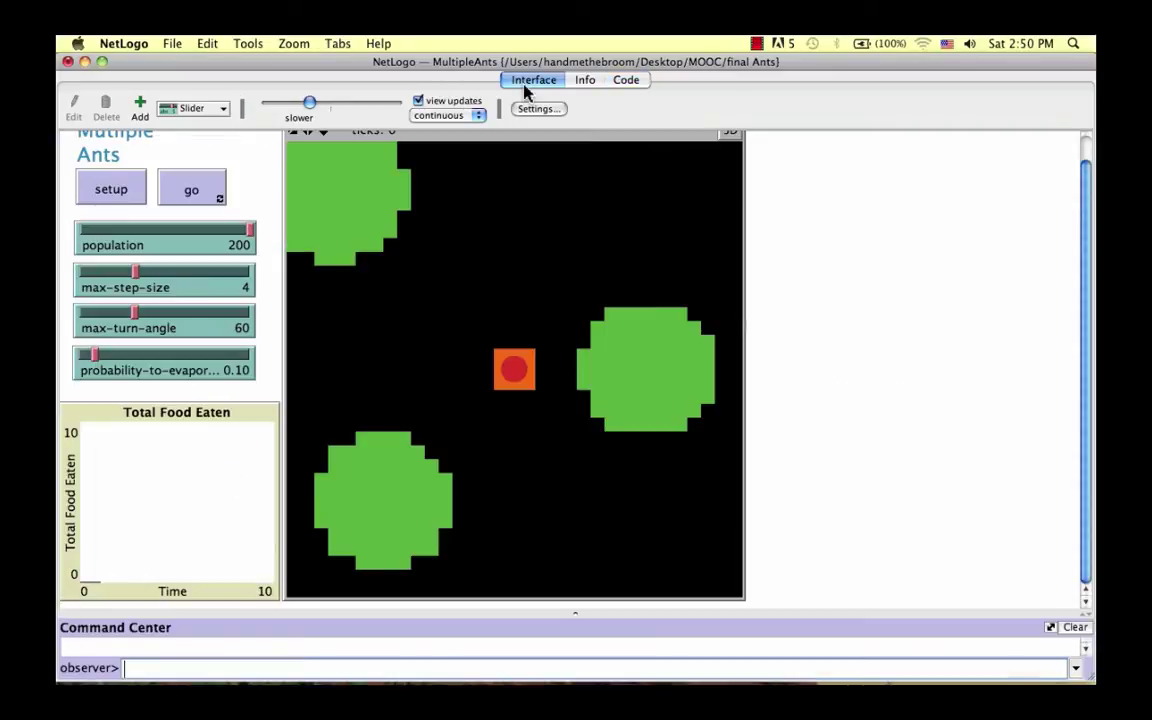
Run setup and go until Total Food Eaten reaches 219, then stop the run.
{"action": "left_click", "coordinate": [112, 190]}
{"action": "left_click", "coordinate": [193, 193]}
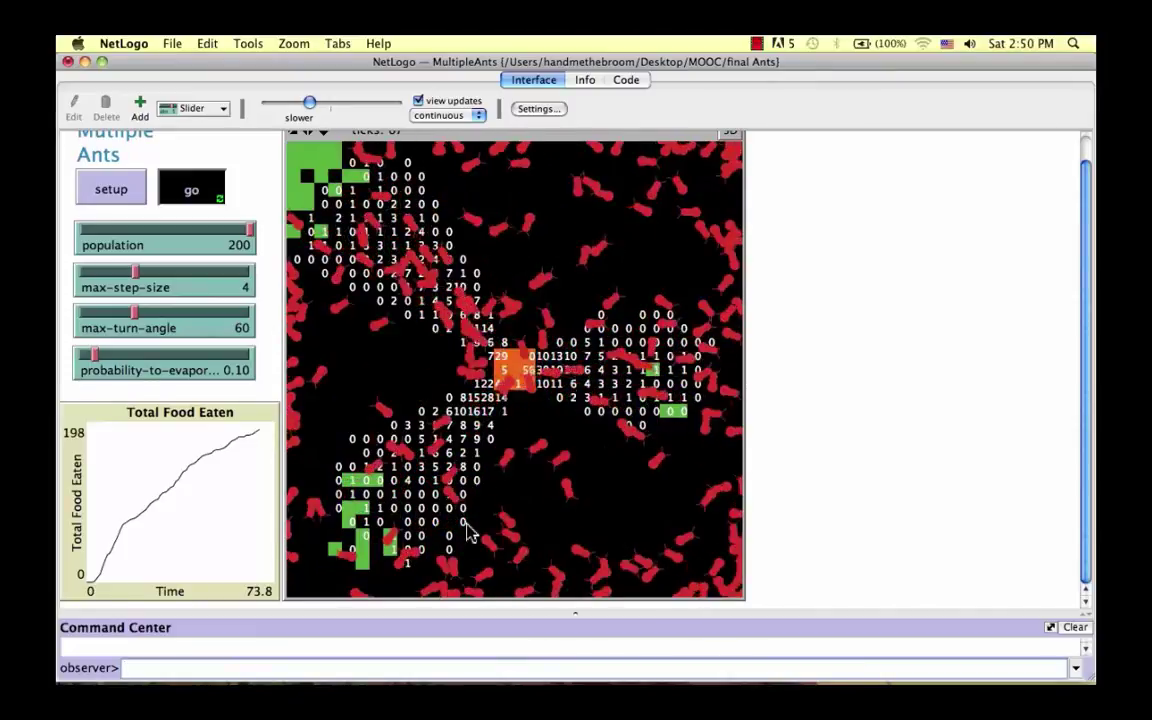
{"action": "left_click", "coordinate": [185, 180]}
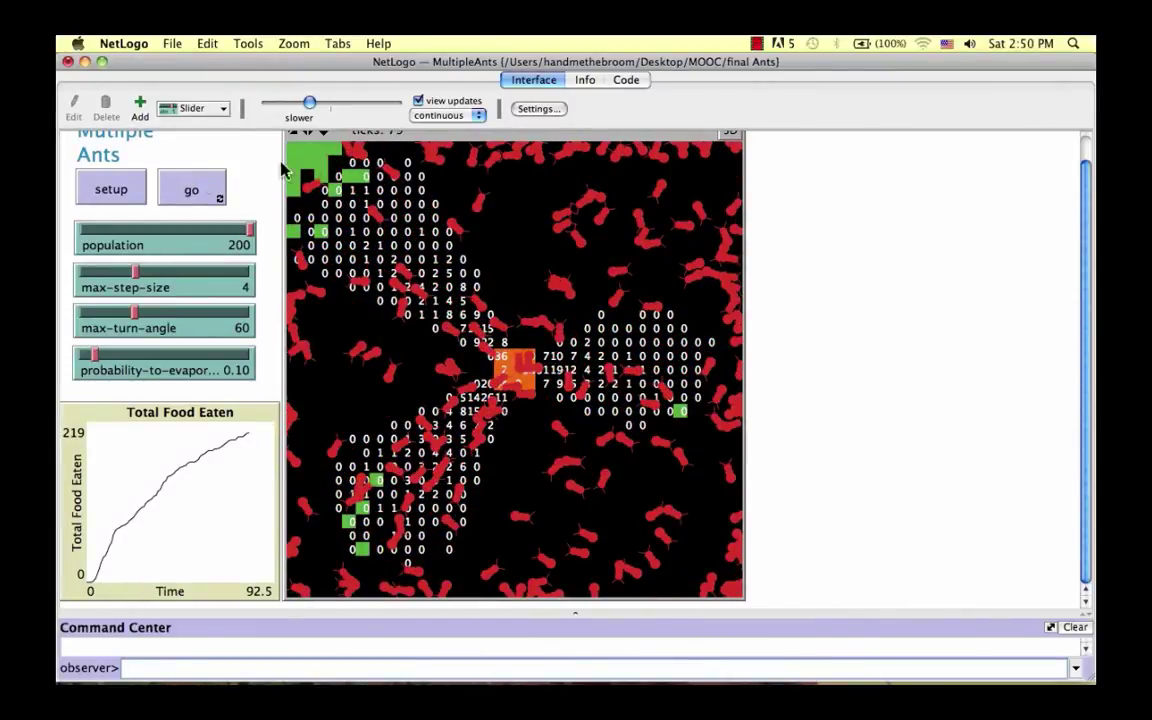
{"action": "left_click", "coordinate": [625, 82]}
{"action": "left_click_drag", "start_coordinate": [242, 182], "coordinate": [224, 231]}
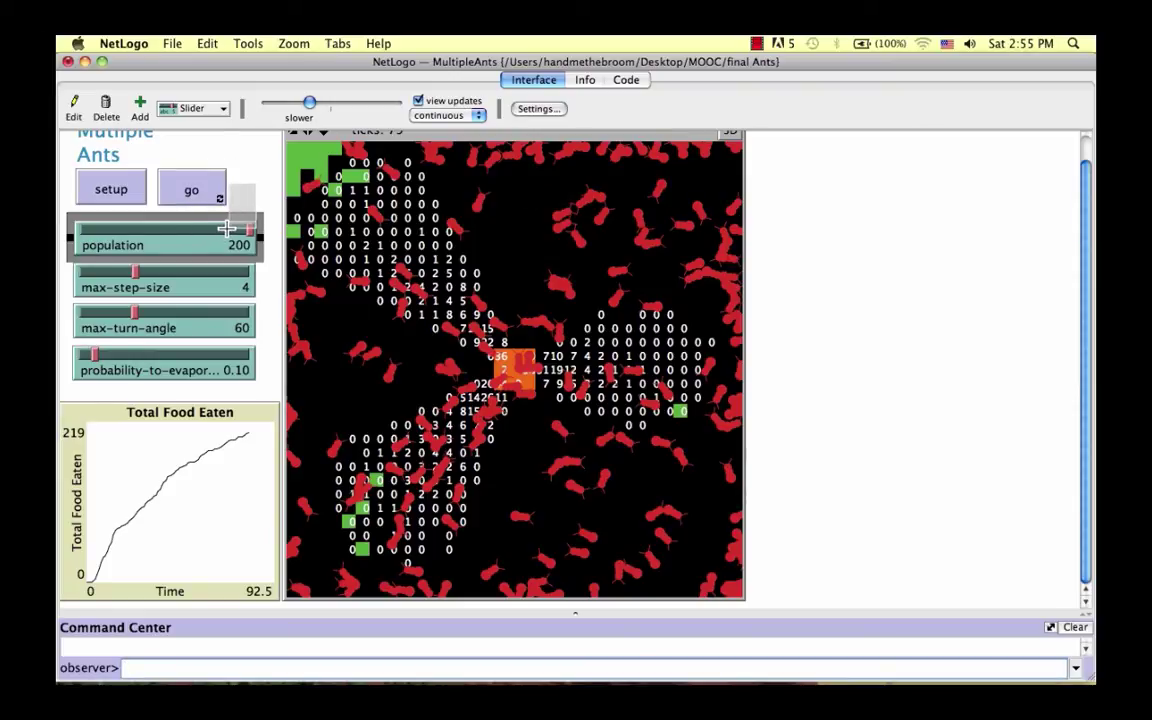
{"action": "left_click", "coordinate": [258, 212]}
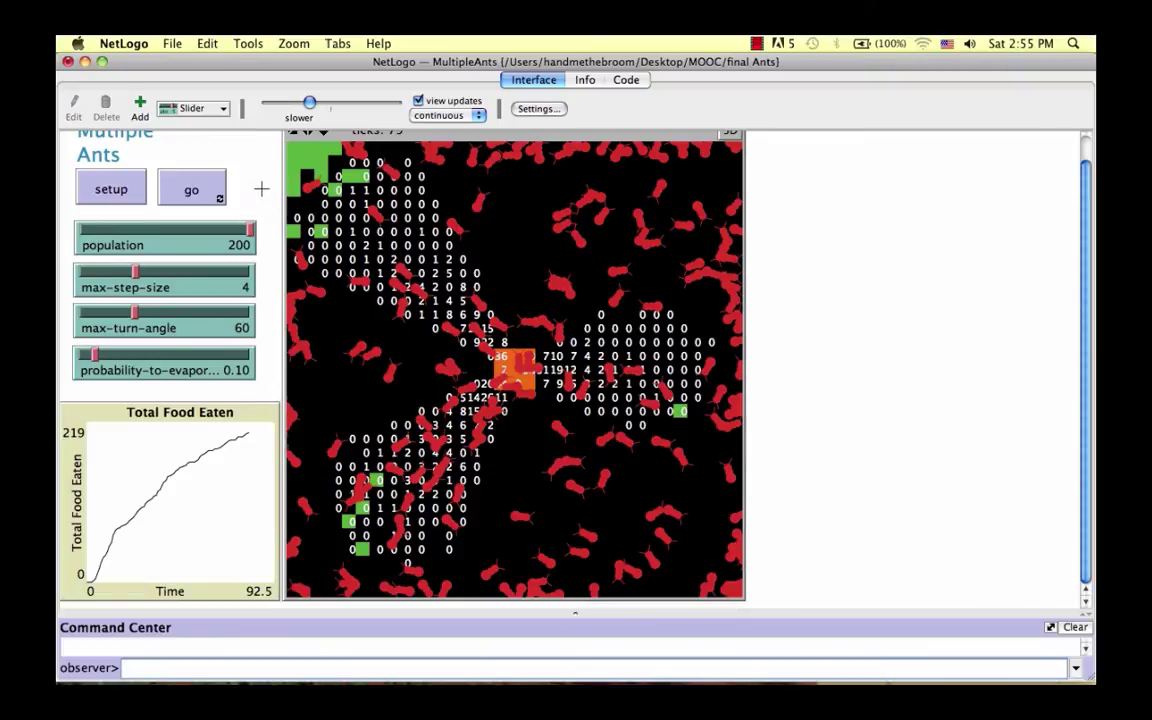
{"action": "left_click_drag", "start_coordinate": [233, 156], "coordinate": [218, 197]}
{"action": "right_click", "coordinate": [218, 197]}
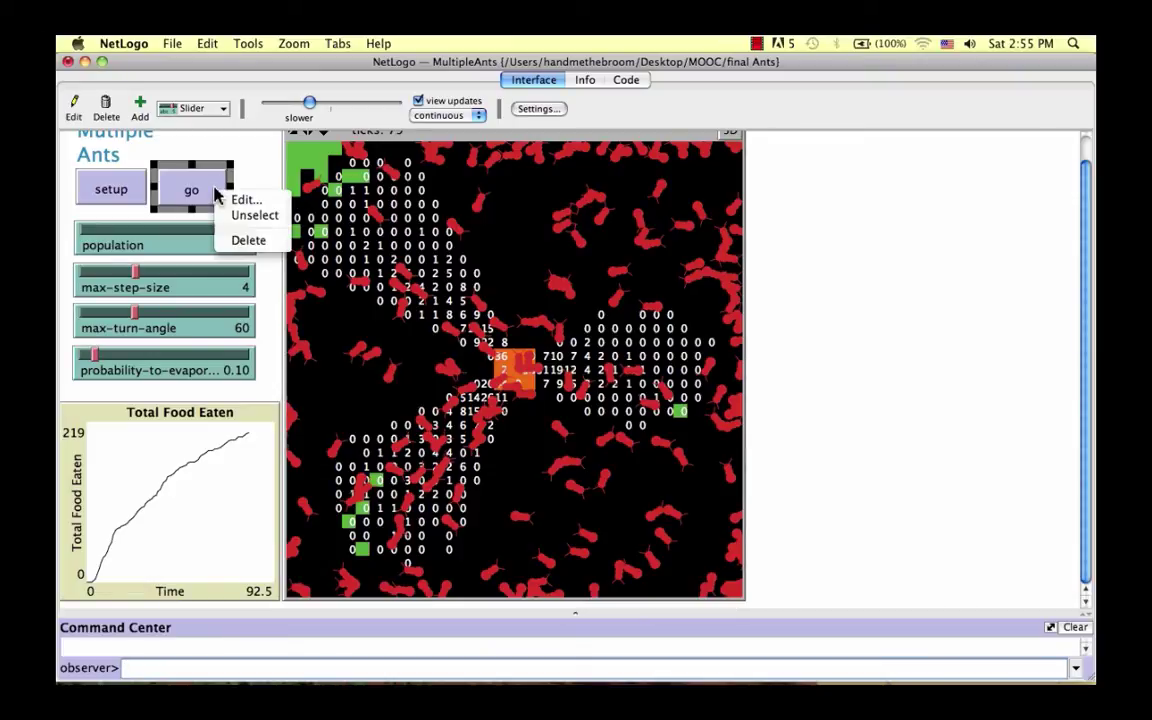
{"action": "left_click", "coordinate": [240, 201]}
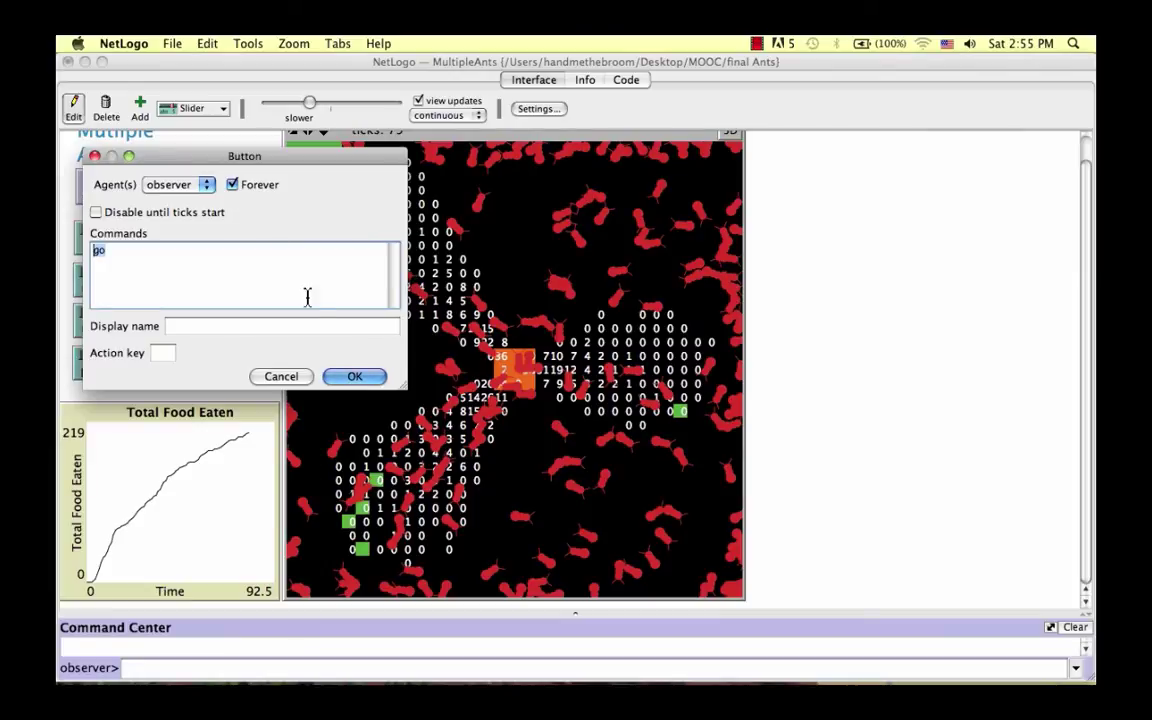
{"action": "left_click", "coordinate": [355, 376]}
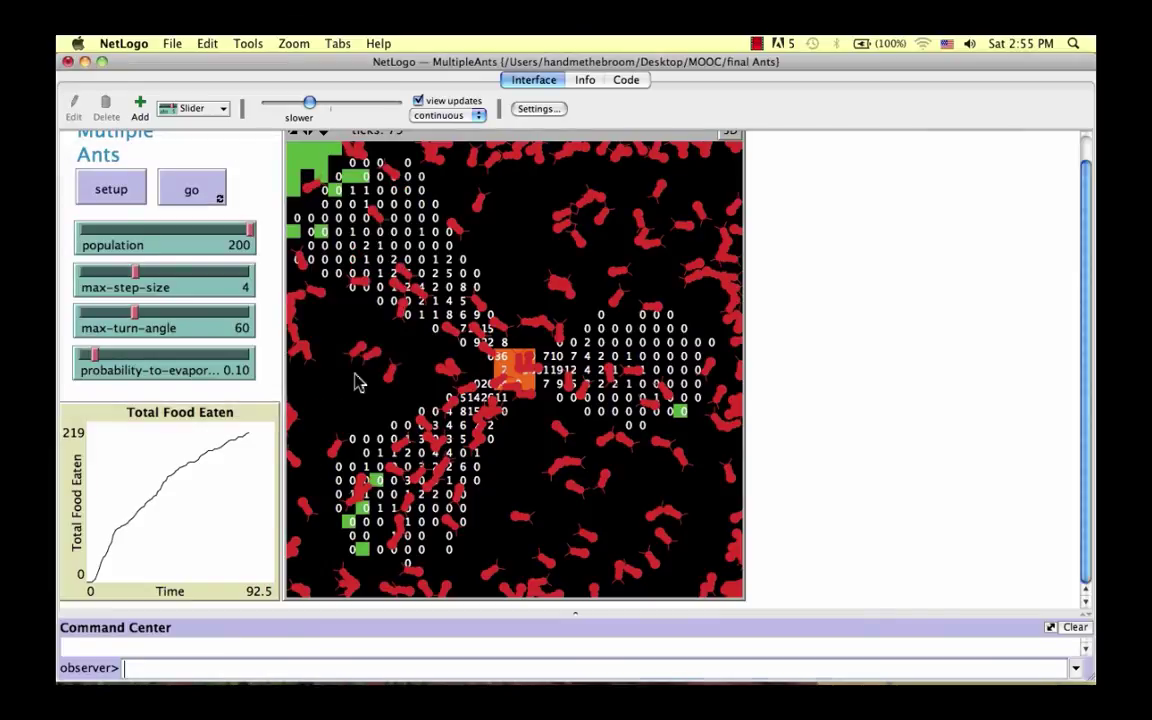
Top look-for-food with let lines: pheromone-ahead? at angle 0, pheromone-right? 45, pheromone-left? -45.
{"action": "left_click", "coordinate": [628, 80]}
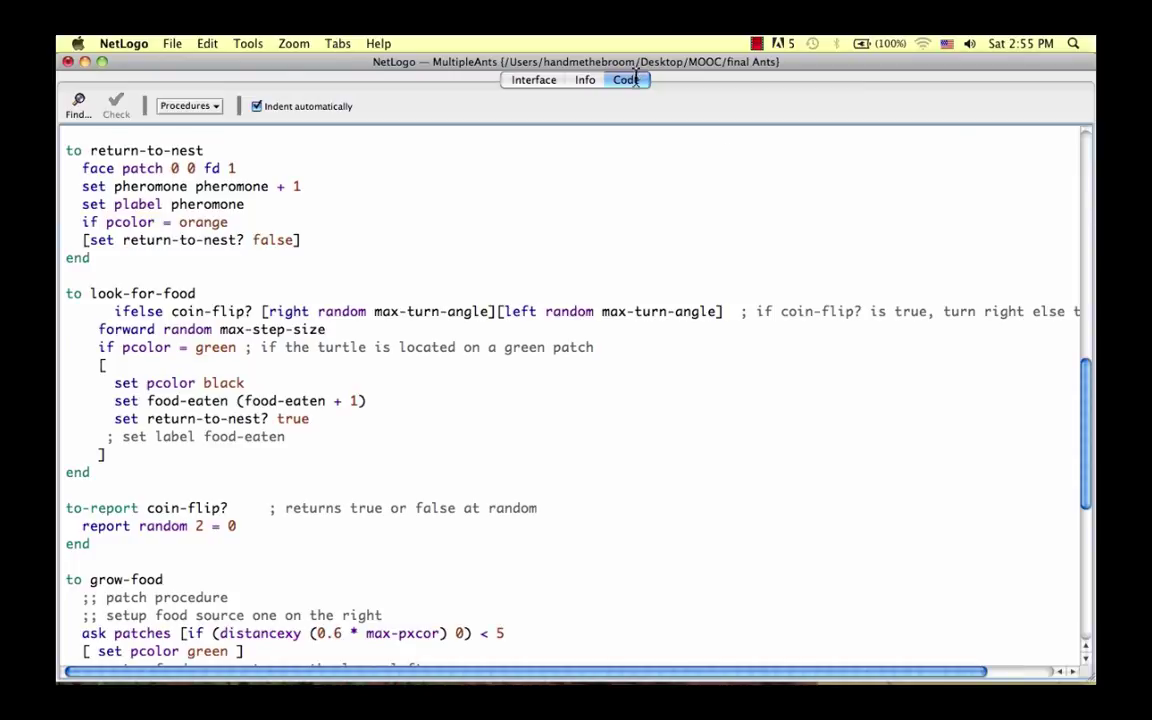
{"action": "mouse_move", "coordinate": [1089, 374]}
{"action": "left_mouse_down"}
{"action": "mouse_move", "coordinate": [1082, 427]}
{"action": "mouse_move", "coordinate": [1085, 380]}
{"action": "left_mouse_up"}
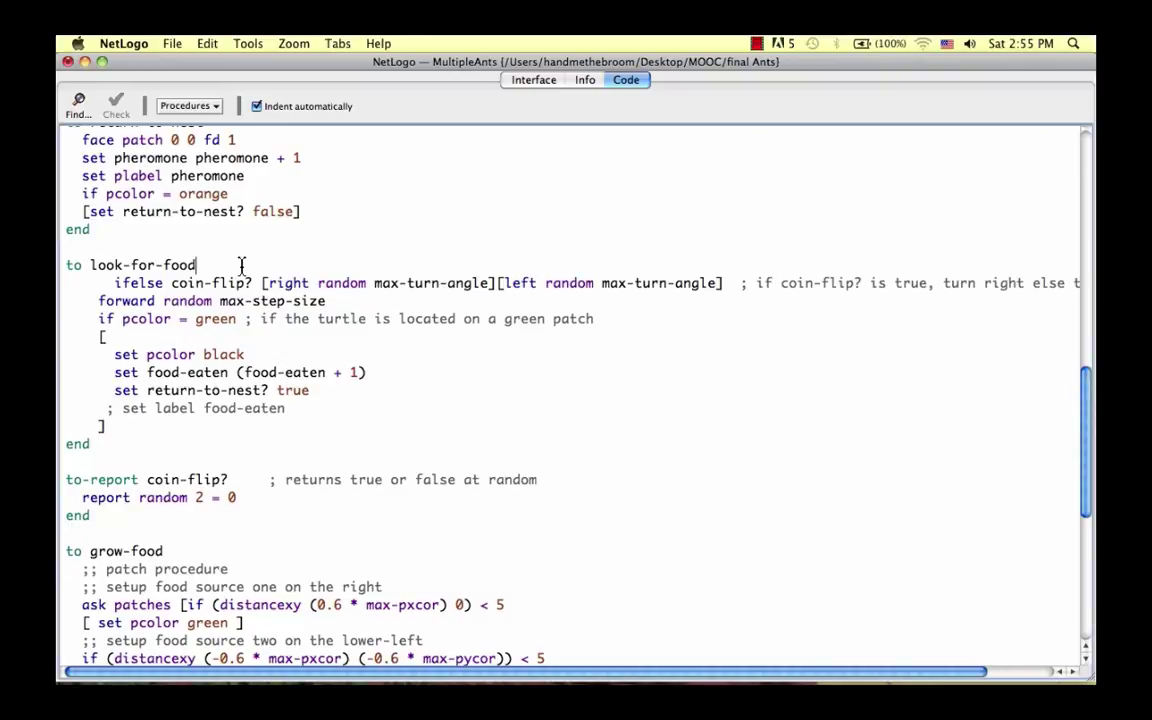
{"action": "key", "text": "Return"}
{"action": "key", "text": "Return"}
{"action": "key", "text": "Return"}
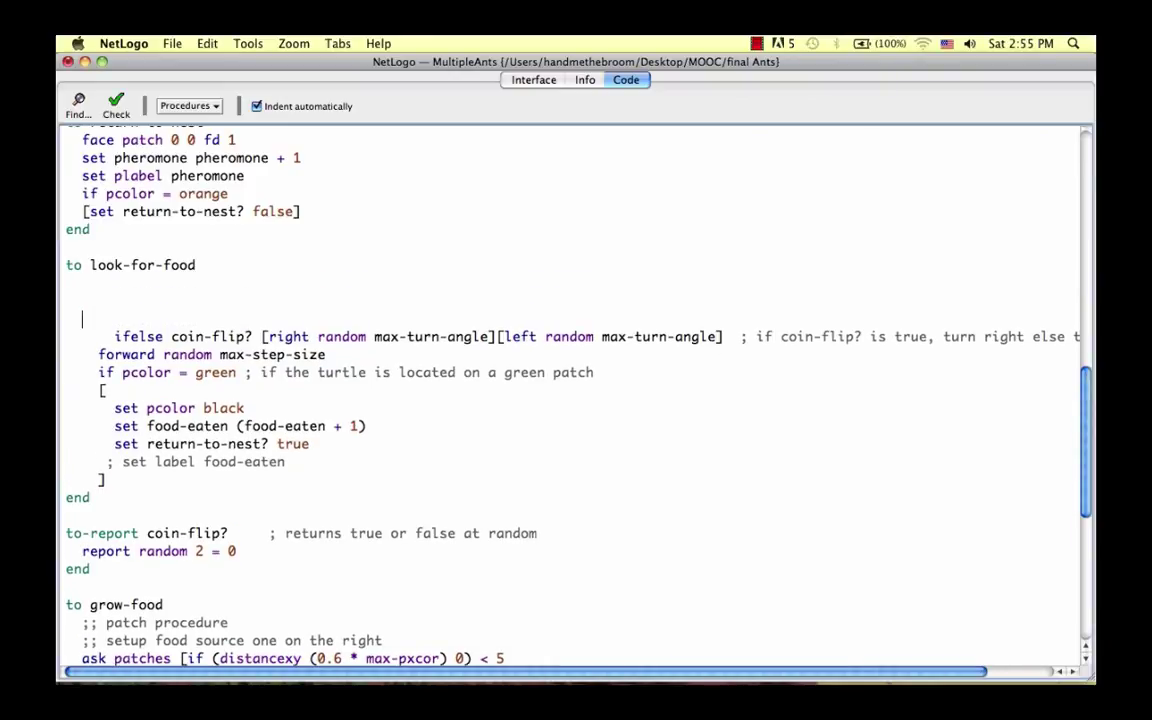
{"action": "left_click", "coordinate": [125, 283]}
{"action": "type", "text": "l"}
{"action": "type", "text": "et "}
{"action": "type", "text": "phe"}
{"action": "type", "text": "romone"}
{"action": "type", "text": "-ahe"}
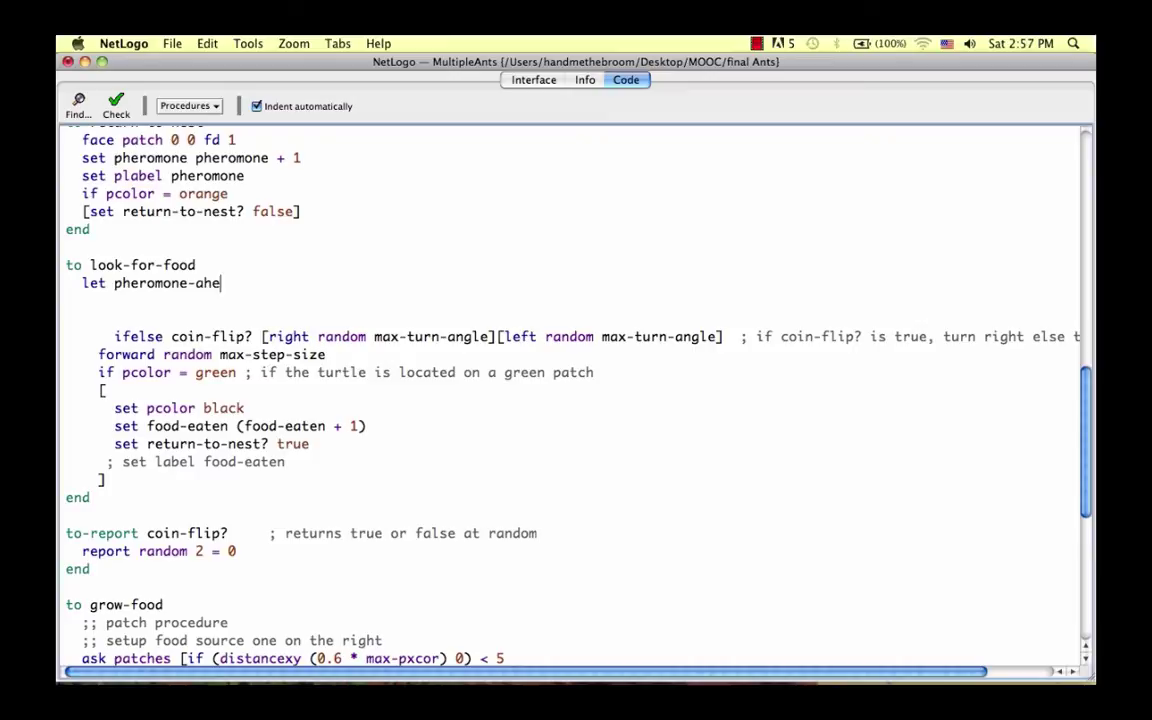
{"action": "type", "text": "ad"}
{"action": "type", "text": "? scent"}
{"action": "type", "text": "-a"}
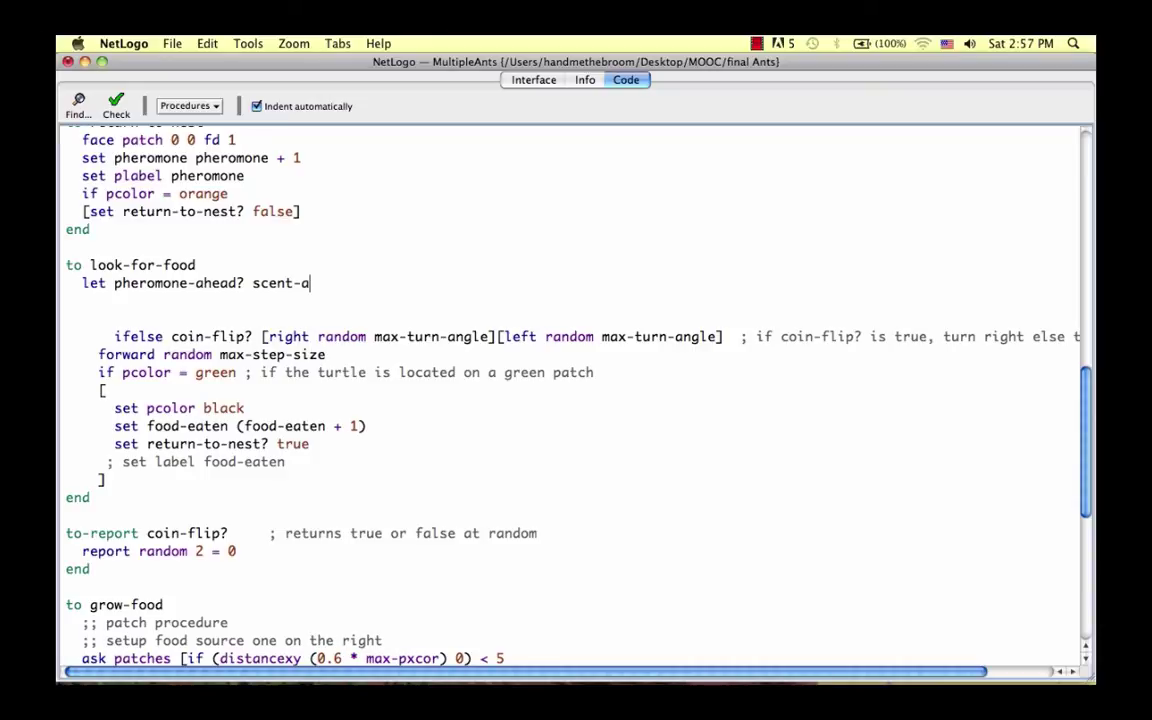
{"action": "type", "text": "t-angle"}
{"action": "type", "text": " 0"}
{"action": "key", "text": "Return"}
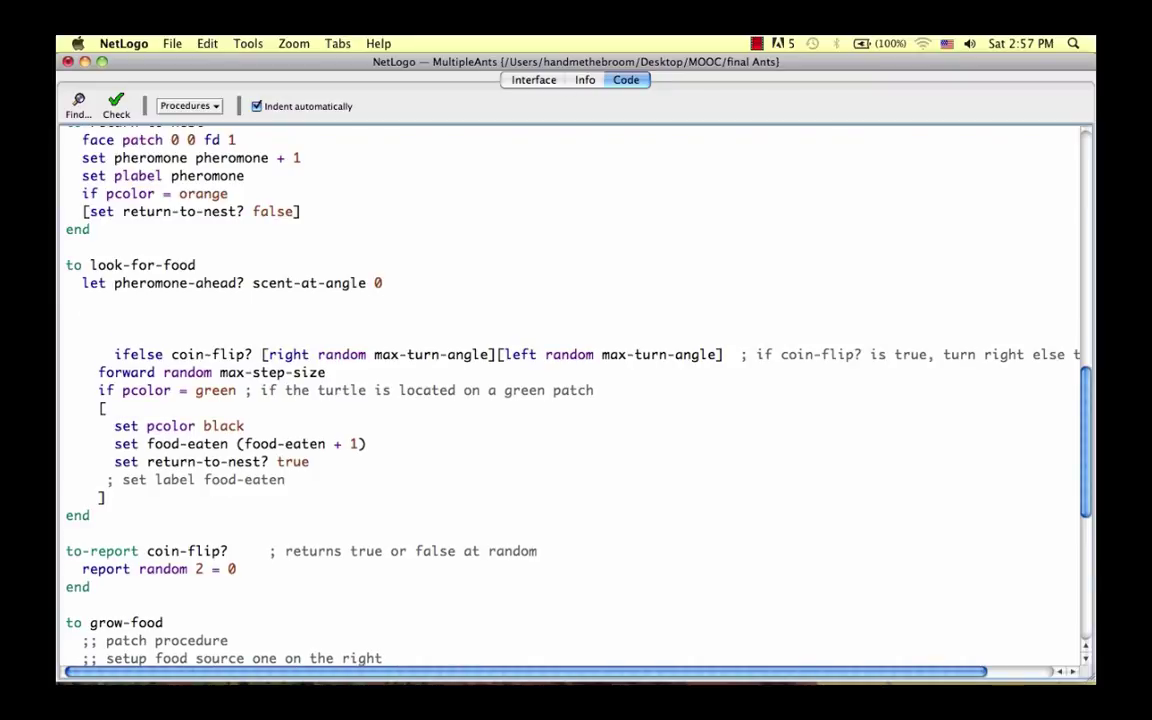
{"action": "type", "text": "let p"}
{"action": "type", "text": "heromone"}
{"action": "type", "text": "-rig"}
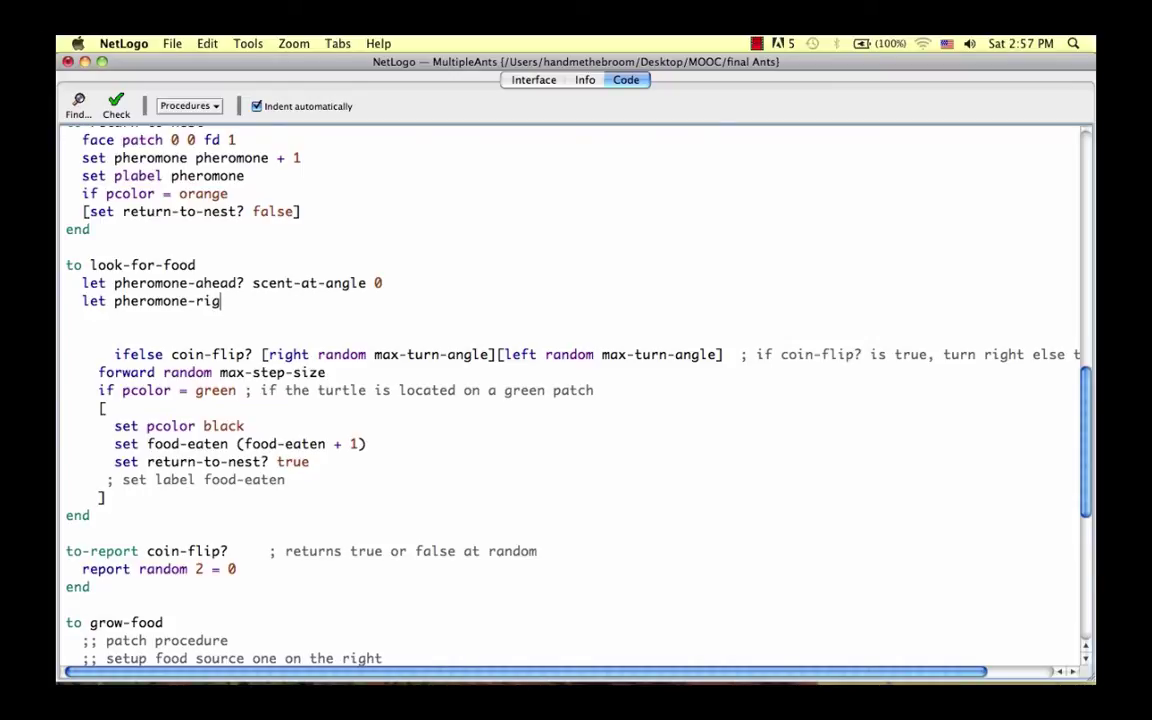
{"action": "type", "text": "ht? "}
{"action": "type", "text": "scent-"}
{"action": "type", "text": "at-angl"}
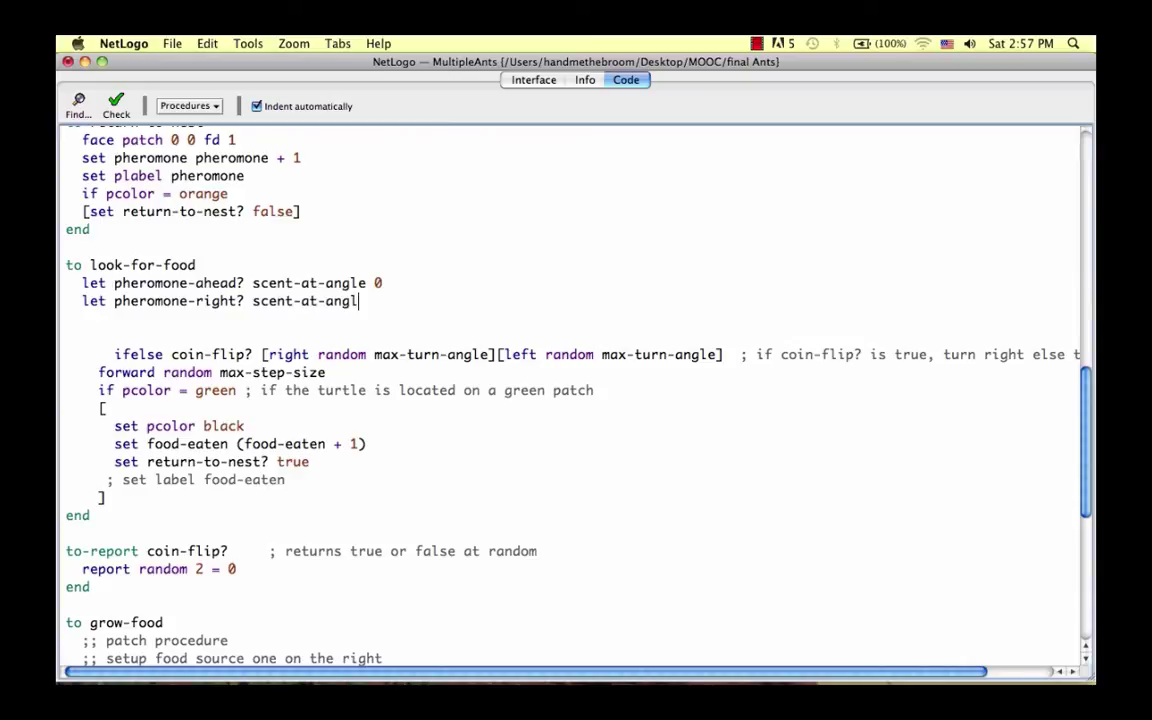
{"action": "type", "text": "e "}
{"action": "type", "text": "45"}
{"action": "key", "text": "Return"}
{"action": "type", "text": "l"}
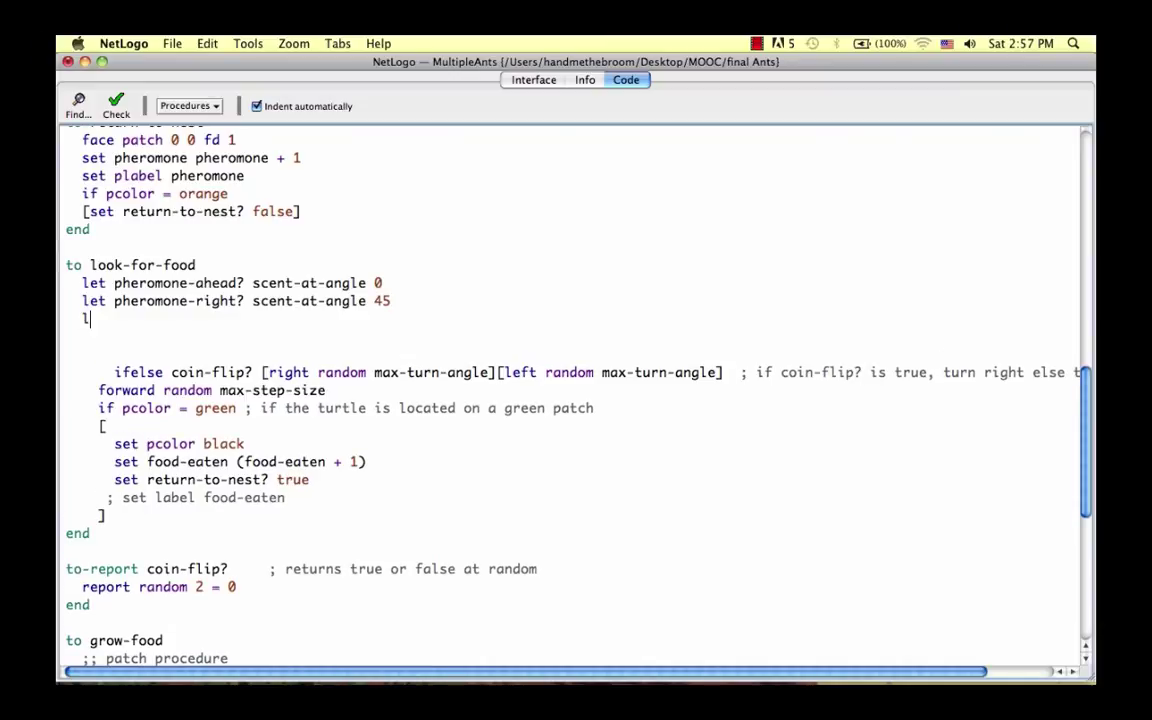
{"action": "type", "text": "et pheromo"}
{"action": "type", "text": "ne-le"}
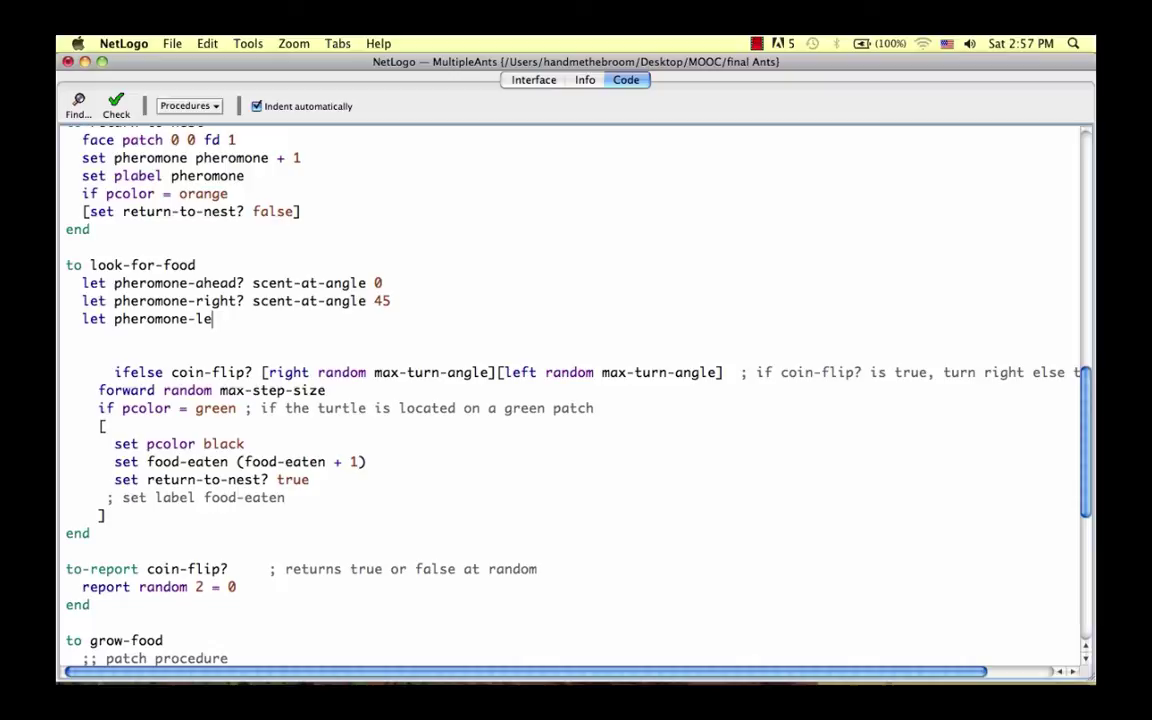
{"action": "type", "text": "ft? s"}
{"action": "type", "text": "cent-at-"}
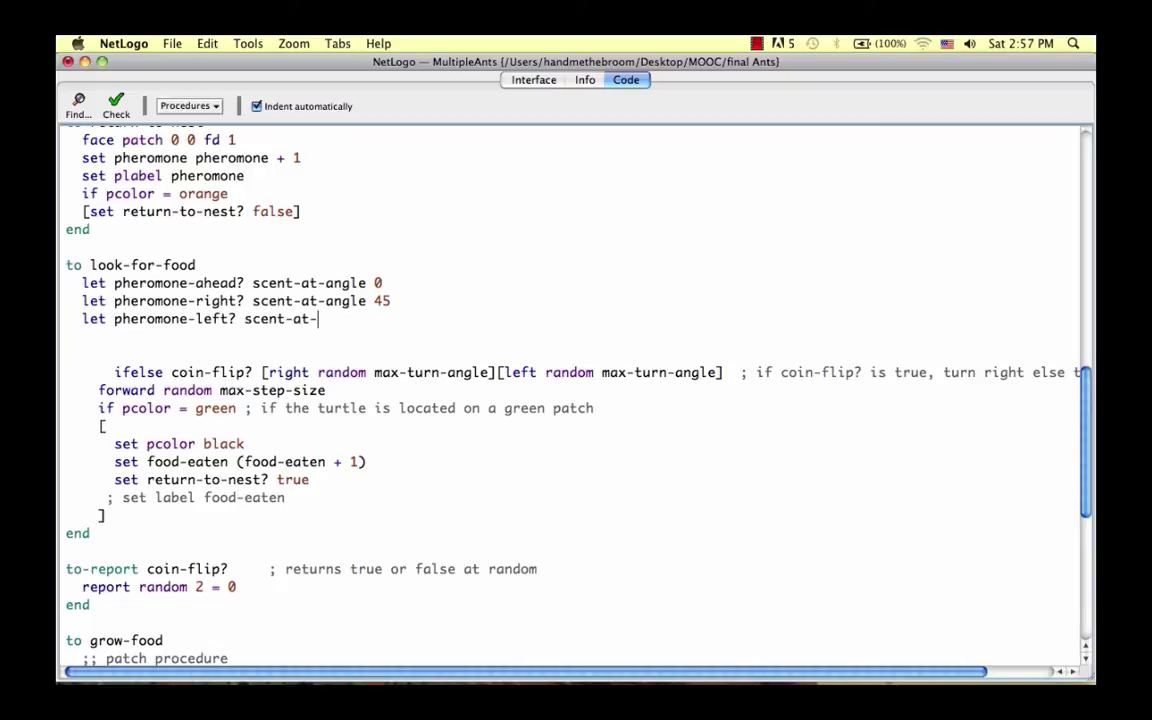
{"action": "type", "text": "angle "}
{"action": "type", "text": "- 45"}
{"action": "key", "text": "BackSpace"}
{"action": "key", "text": "BackSpace"}
{"action": "key", "text": "BackSpace"}
{"action": "type", "text": "45"}
{"action": "key", "text": "Return"}
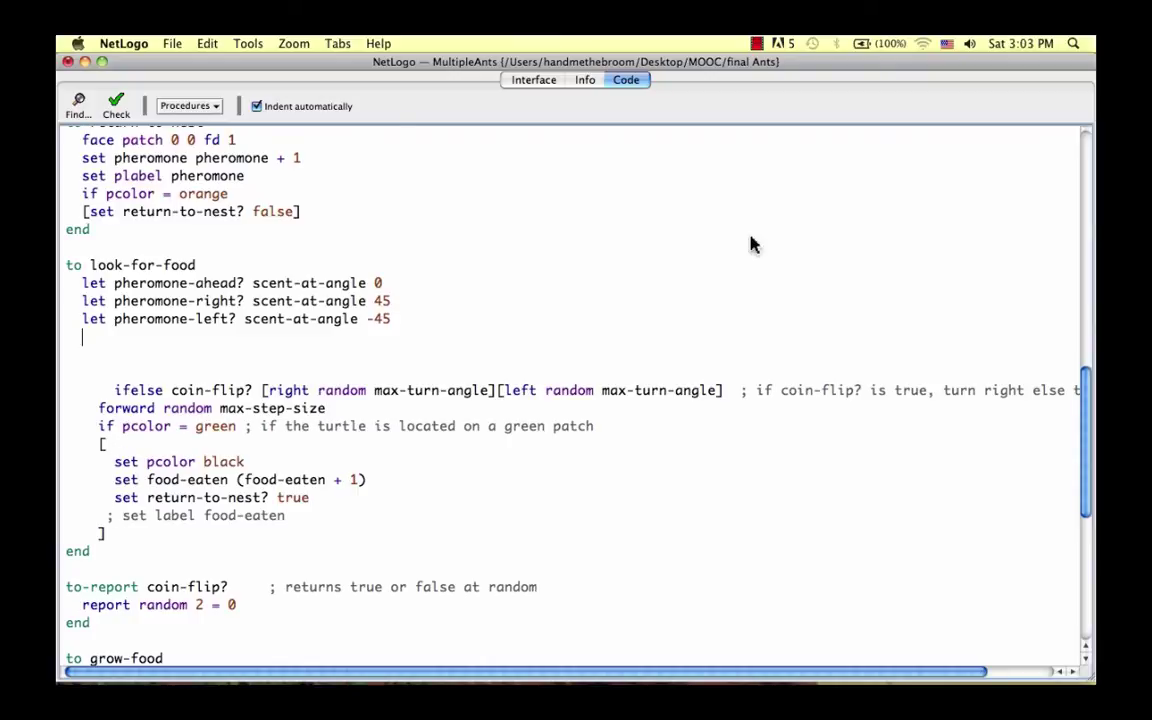
Add an ifelse turning rt 45 or lt 45 toward stronger side pheromone when it beats ahead.
{"action": "type", "text": "ifelse "}
{"action": "type", "text": "(phe"}
{"action": "type", "text": "romone-"}
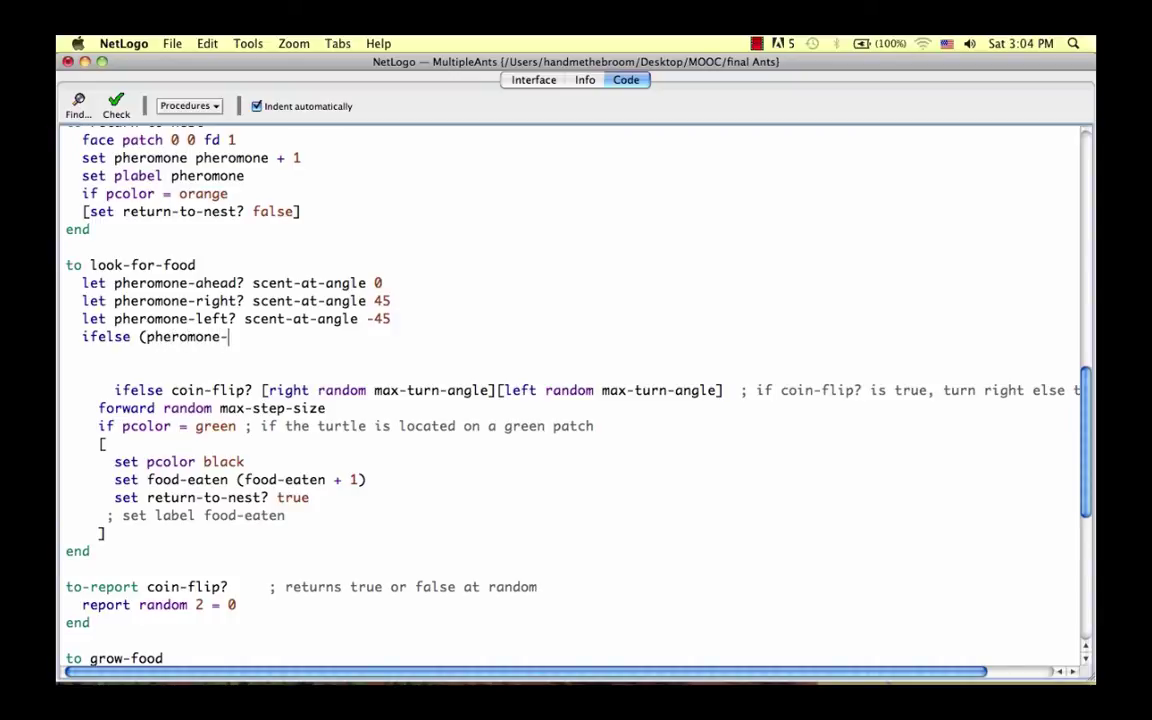
{"action": "type", "text": "right? "}
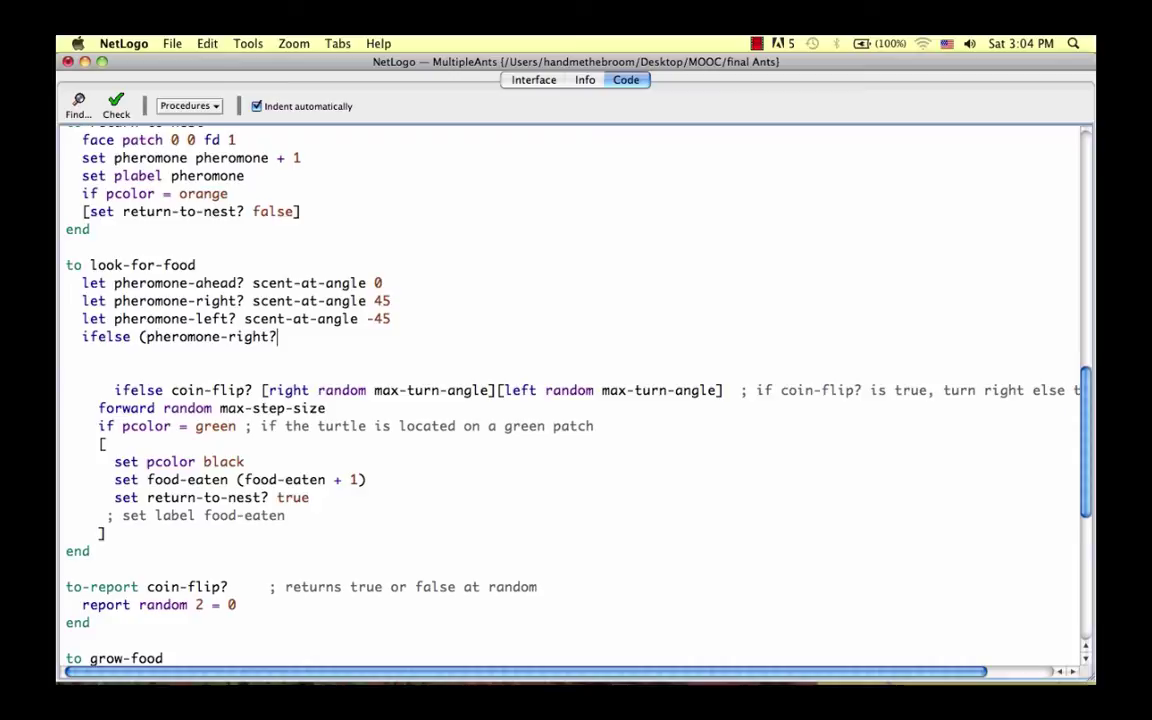
{"action": "type", "text": "> "}
{"action": "type", "text": "pheromone"}
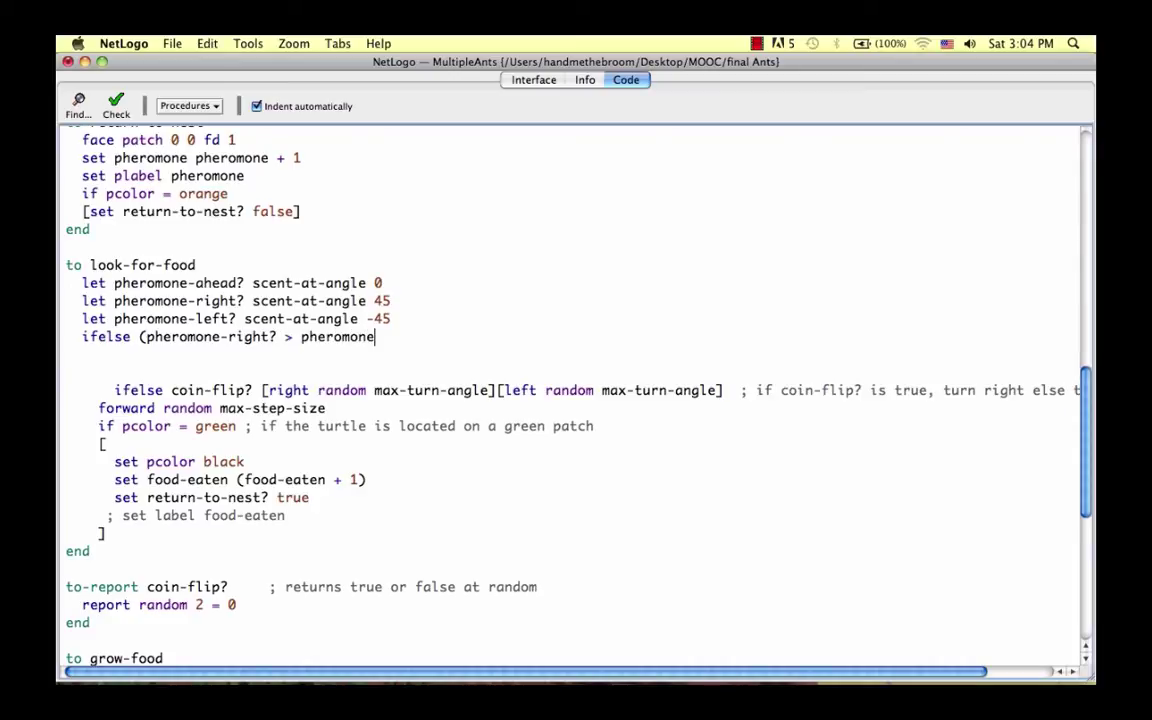
{"action": "type", "text": "-ahead"}
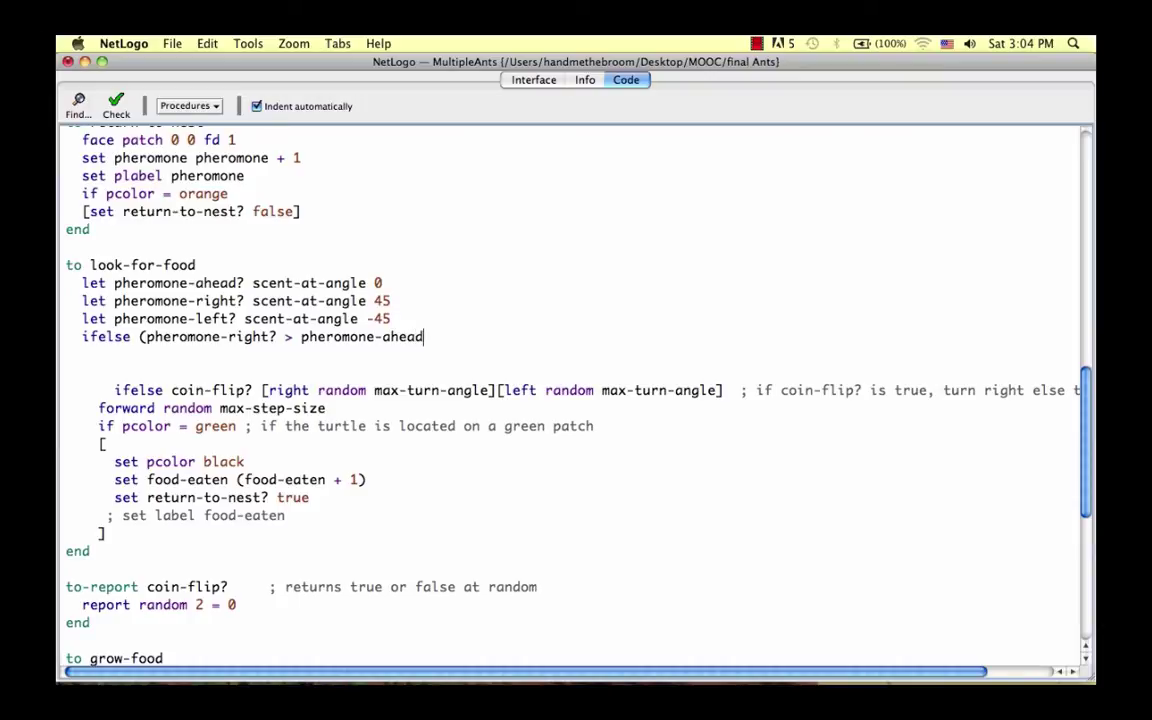
{"action": "type", "text": "?"}
{"action": "type", "text": " or "}
{"action": "type", "text": "pheromon"}
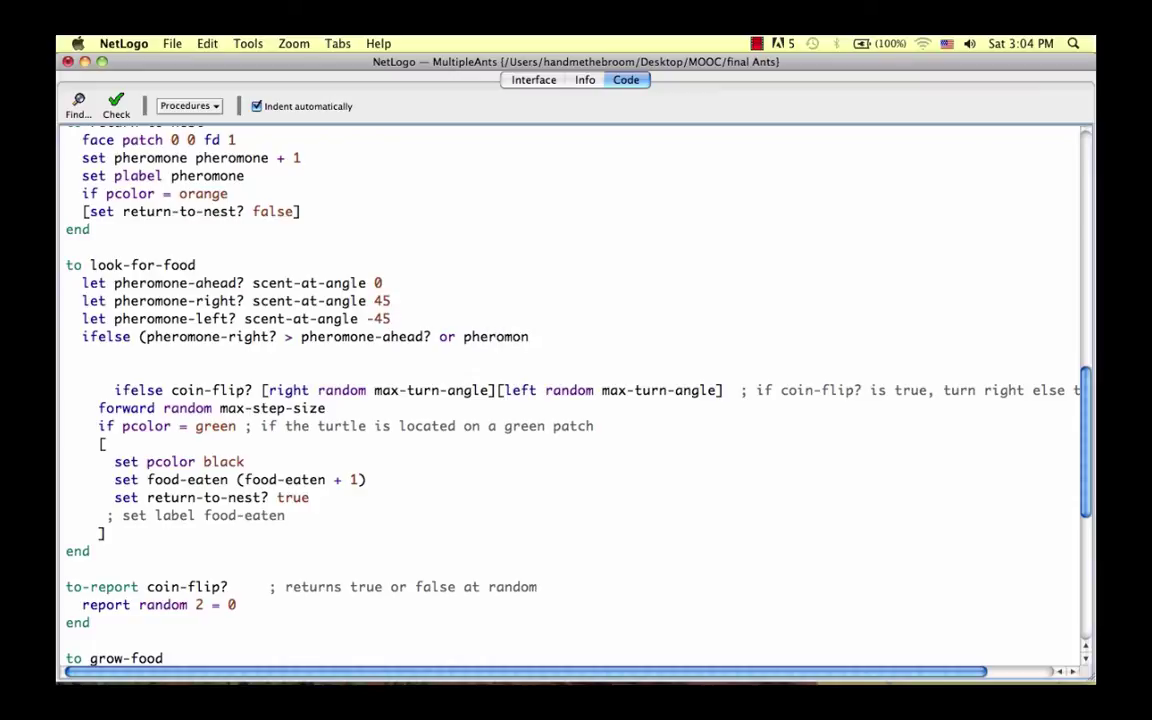
{"action": "type", "text": "e-left"}
{"action": "type", "text": "? > "}
{"action": "type", "text": "pheromone-"}
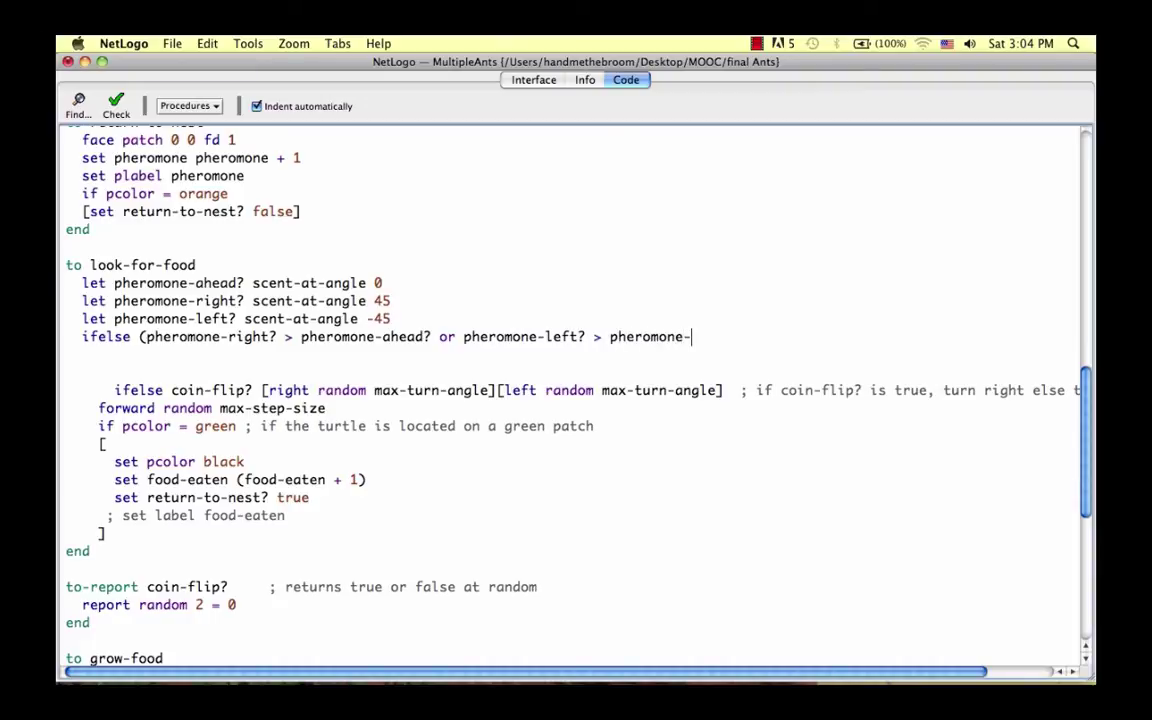
{"action": "type", "text": "ahead?"}
{"action": "type", "text": ")"}
{"action": "key", "text": "Return"}
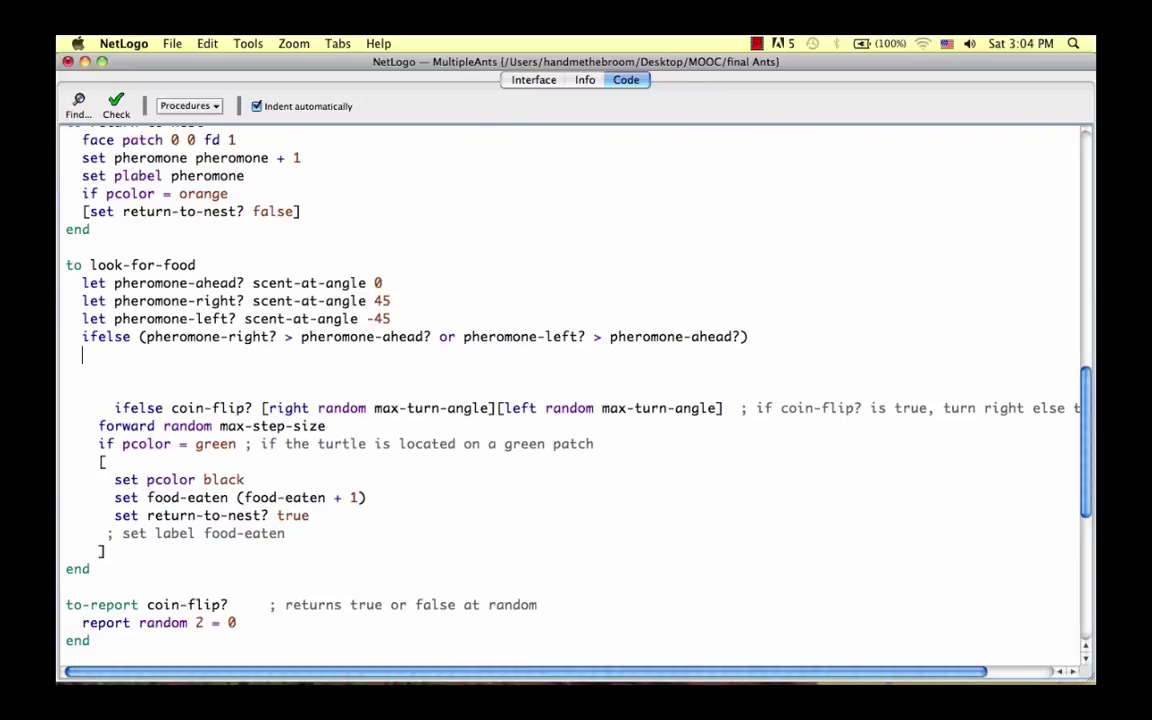
{"action": "type", "text": "["}
{"action": "type", "text": "ifelse "}
{"action": "type", "text": "phe"}
{"action": "type", "text": "romone-"}
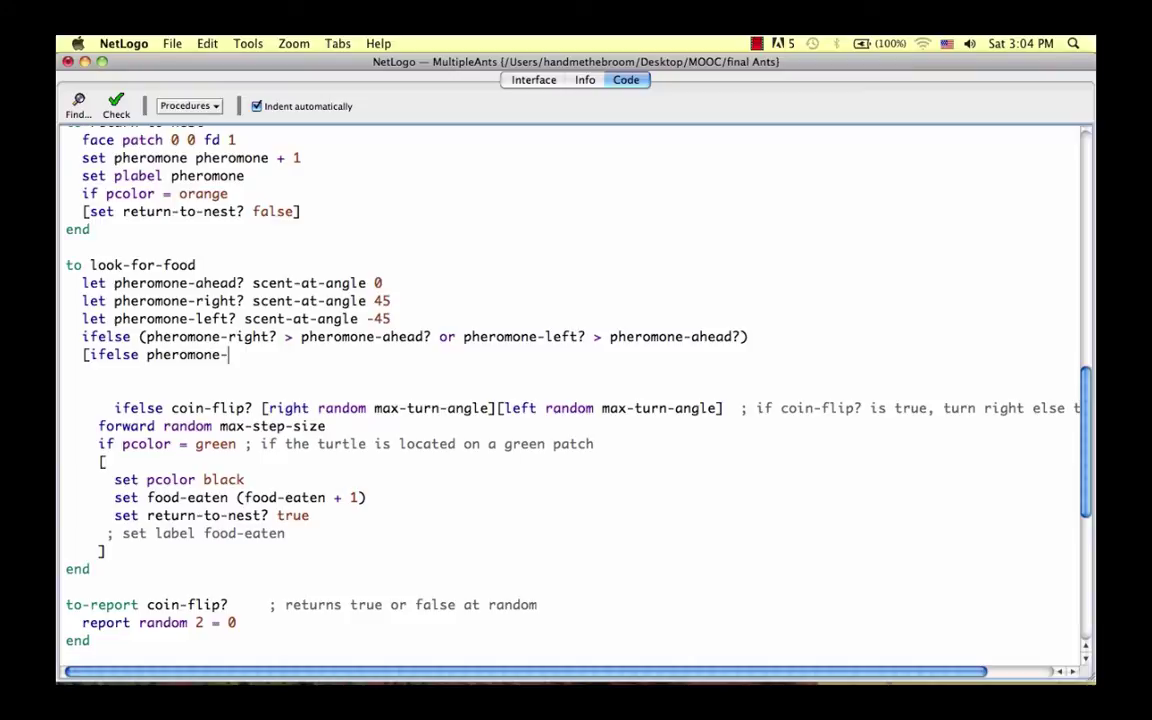
{"action": "type", "text": "right?"}
{"action": "type", "text": " > pheromon"}
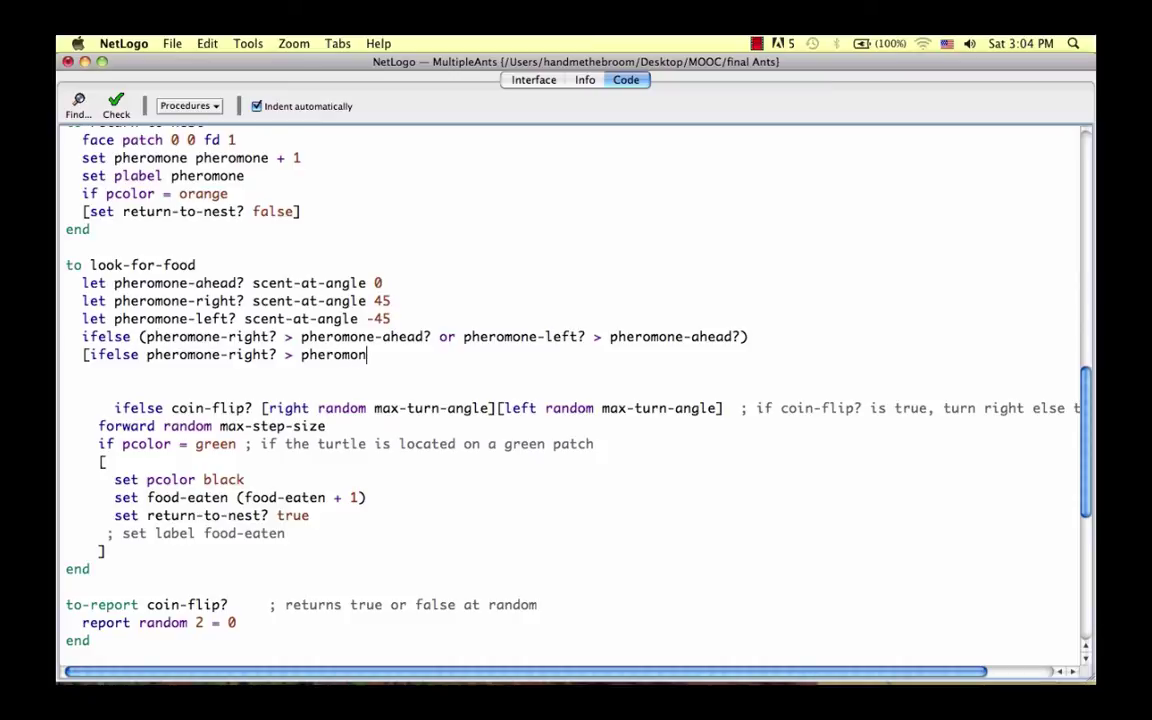
{"action": "type", "text": "e-left"}
{"action": "type", "text": "?"}
{"action": "key", "text": "Return"}
{"action": "type", "text": "["}
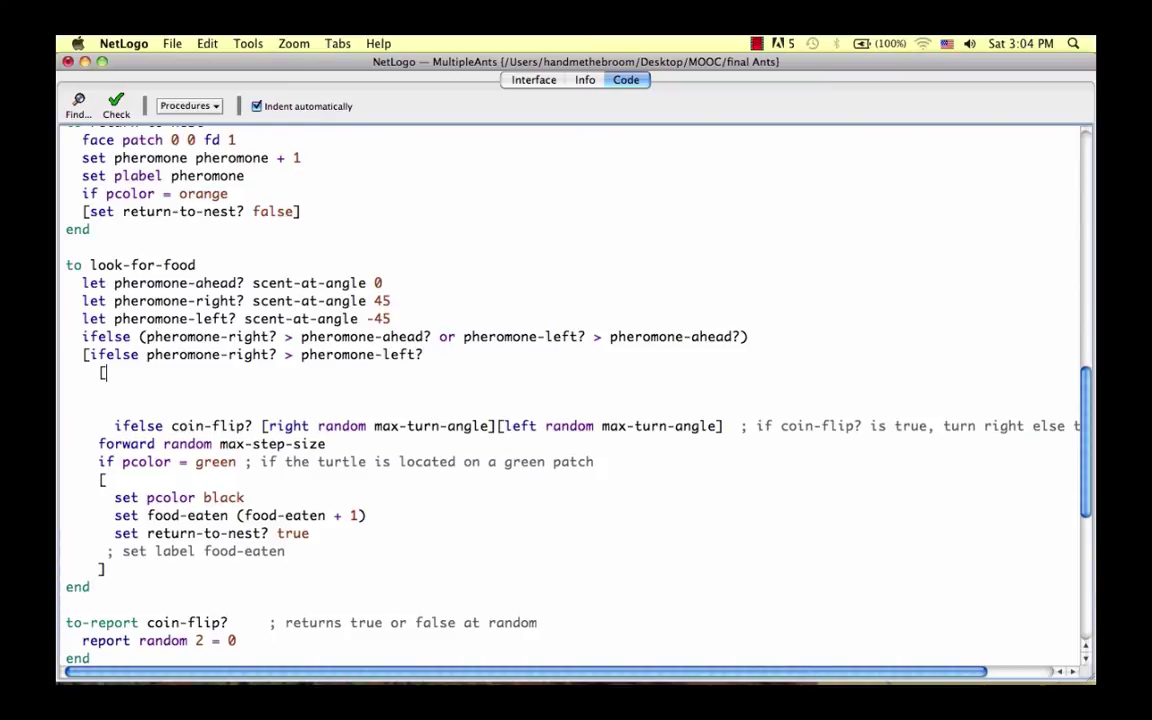
{"action": "type", "text": "rt "}
{"action": "type", "text": "45]"}
{"action": "key", "text": "Return"}
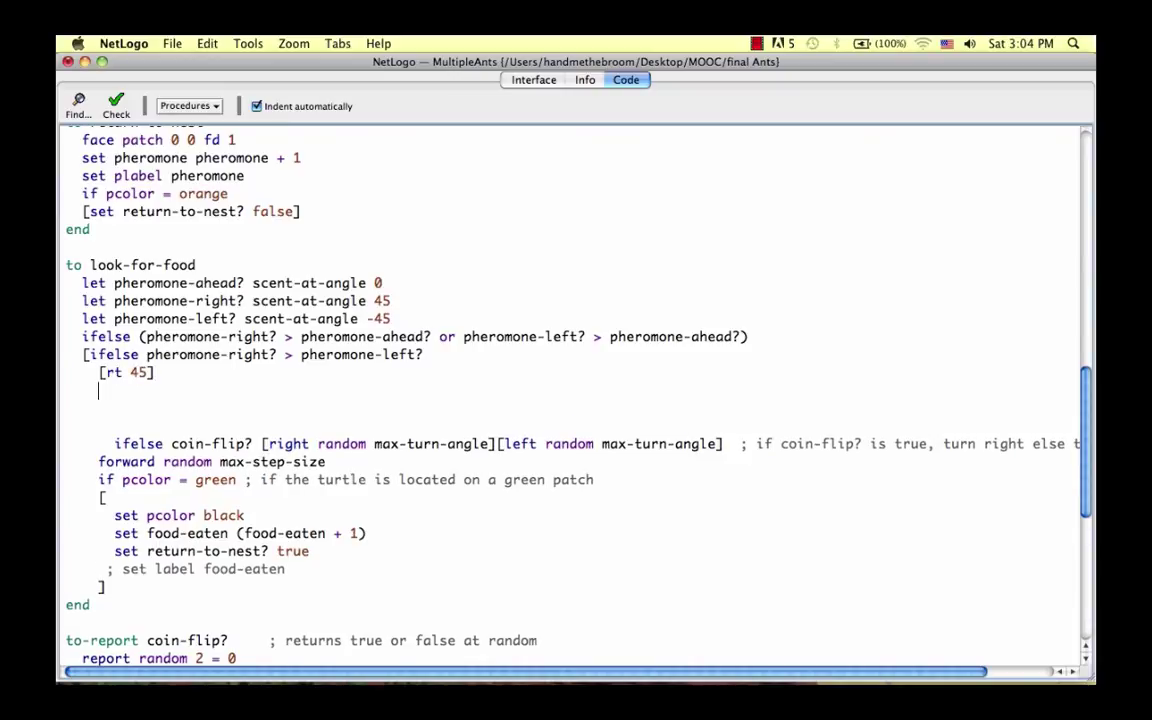
{"action": "type", "text": "[l"}
{"action": "type", "text": "t "}
{"action": "type", "text": "45]"}
{"action": "key", "text": "Return"}
{"action": "key", "text": "Return"}
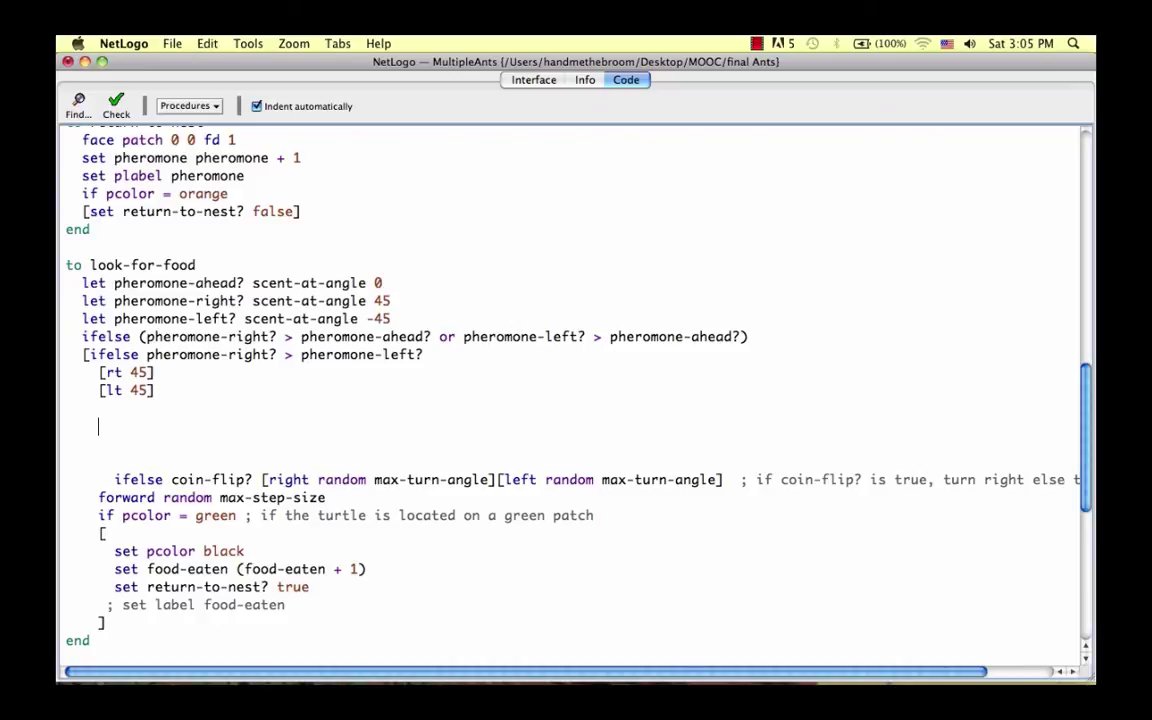
Wrap the old random-turn code in if pheromone-ahead? = 0 with a closing bracket.
{"action": "type", "text": "if "}
{"action": "type", "text": "pheromone-"}
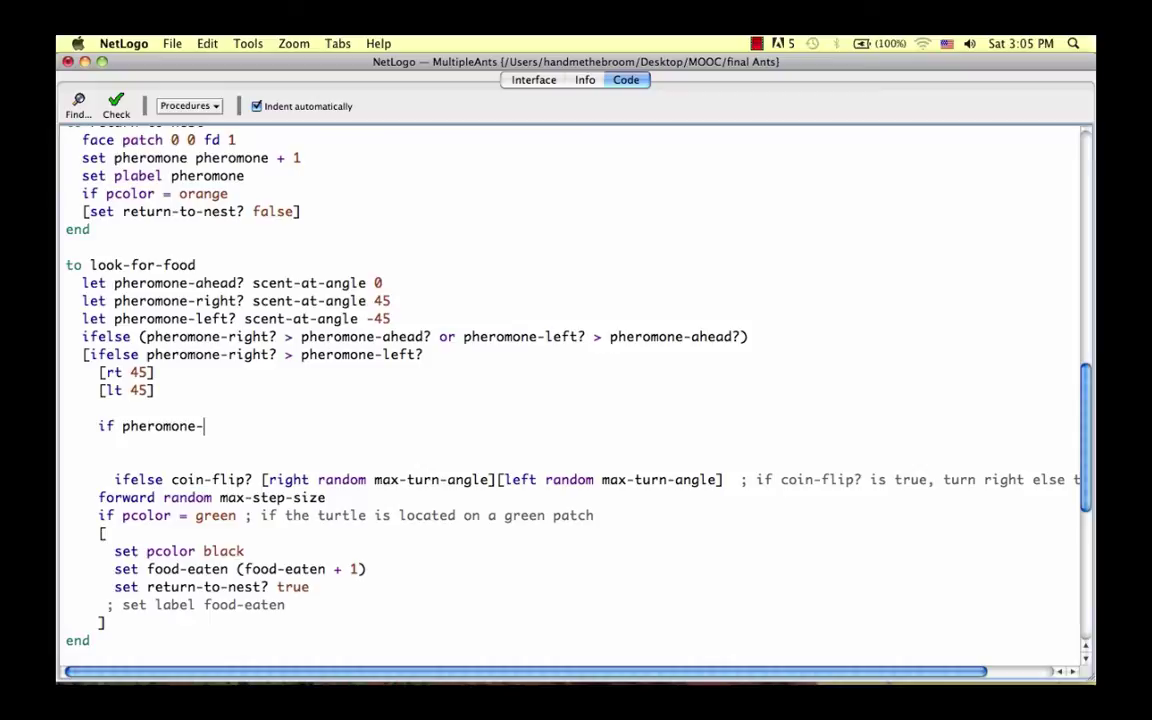
{"action": "type", "text": "ahead? "}
{"action": "type", "text": "= "}
{"action": "type", "text": "0"}
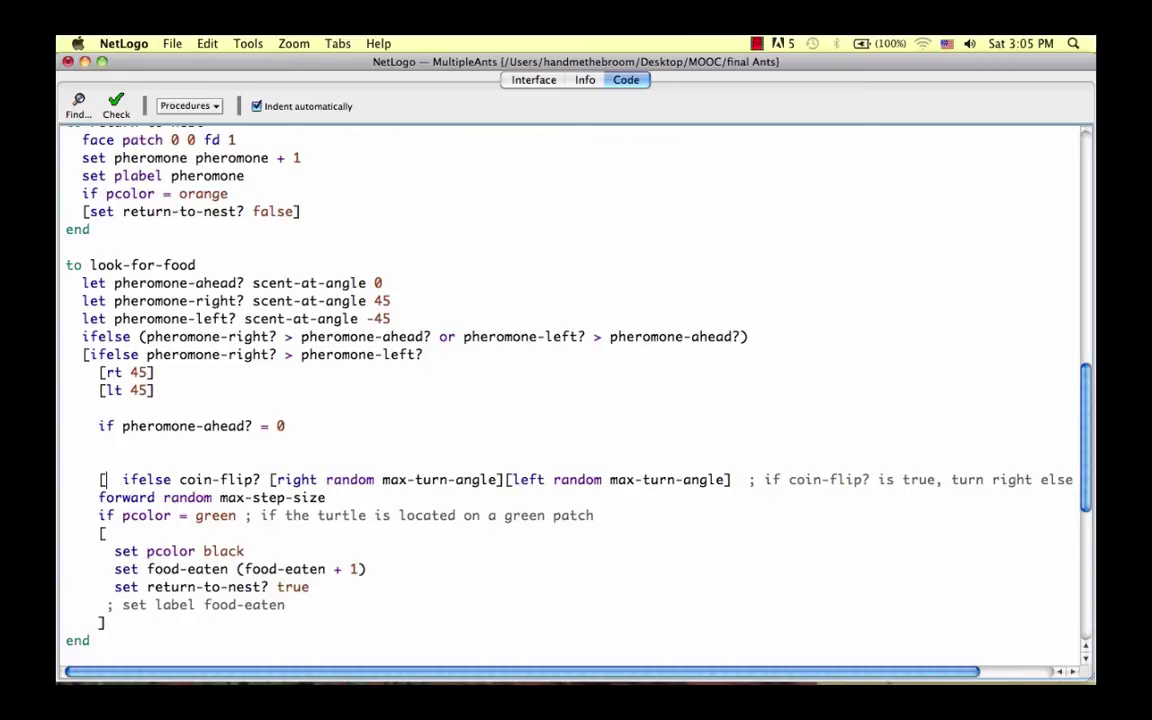
{"action": "scroll", "coordinate": [101, 481], "scroll_direction": "down", "scroll_amount": 10}
{"action": "scroll", "coordinate": [130, 384], "scroll_direction": "up", "scroll_amount": 2}
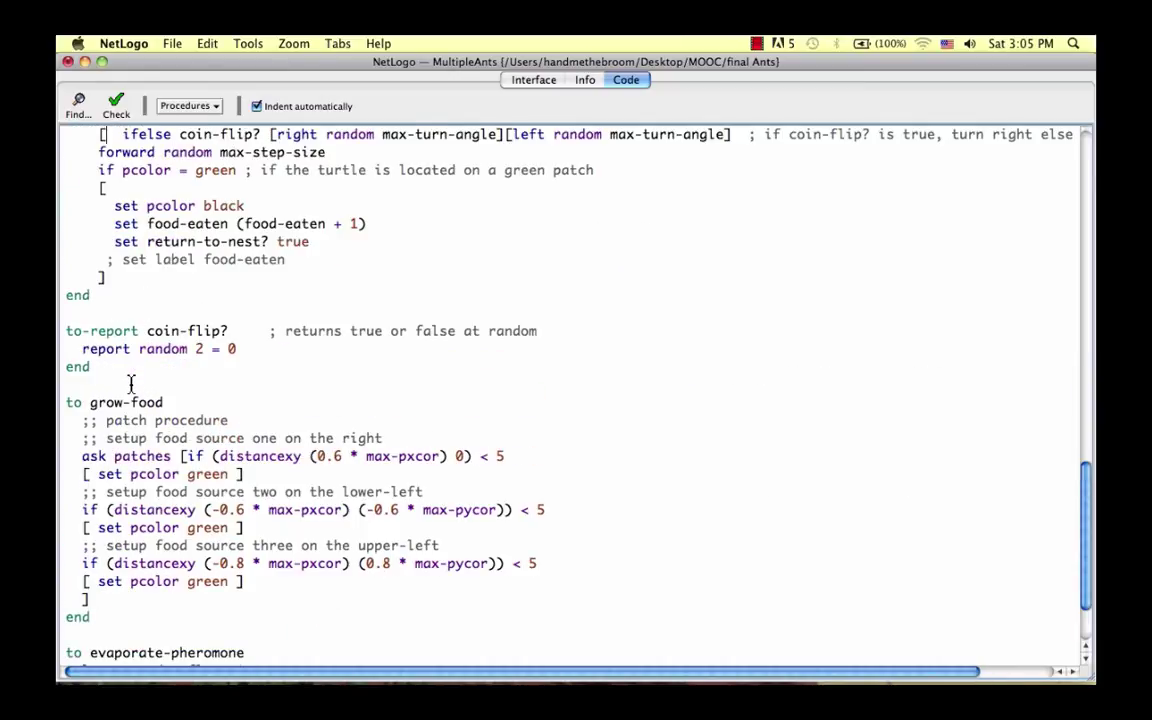
{"action": "left_click", "coordinate": [116, 272]}
{"action": "key", "text": "Return"}
{"action": "type", "text": "]"}
{"action": "scroll", "coordinate": [193, 288], "scroll_direction": "up", "scroll_amount": 3}
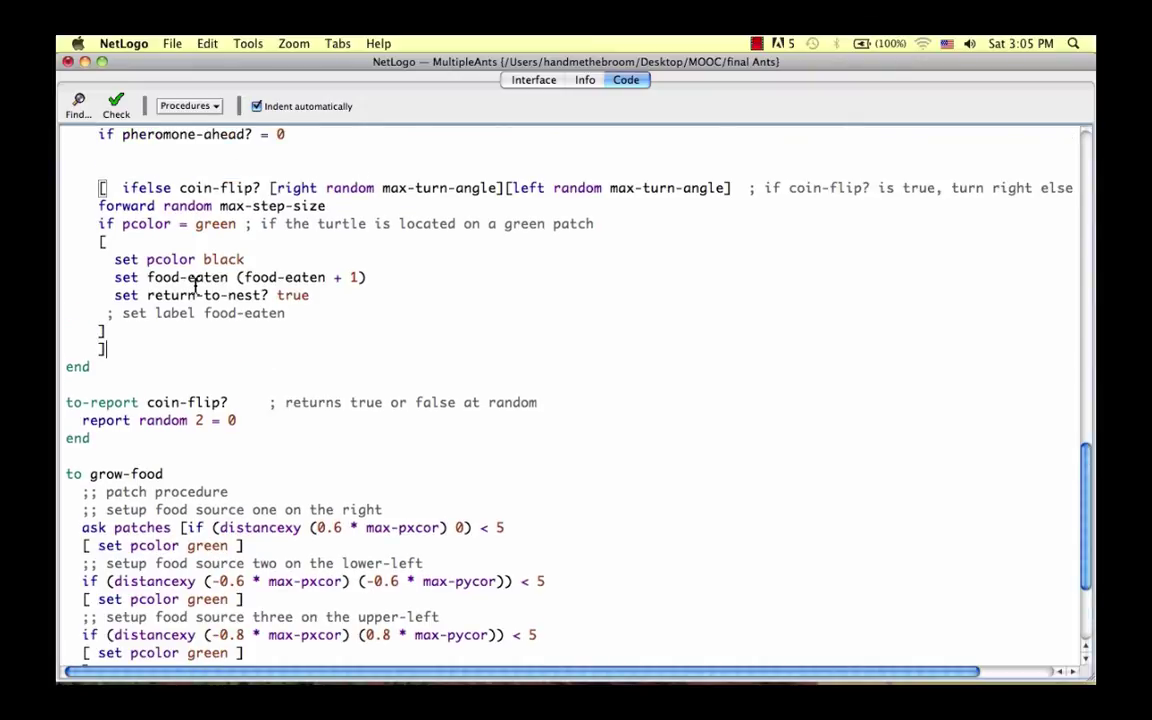
Check the code, then start a scent-at-angle [angle] reporter beginning 'let p patch-right-and-ahead'.
{"action": "left_click", "coordinate": [116, 102]}
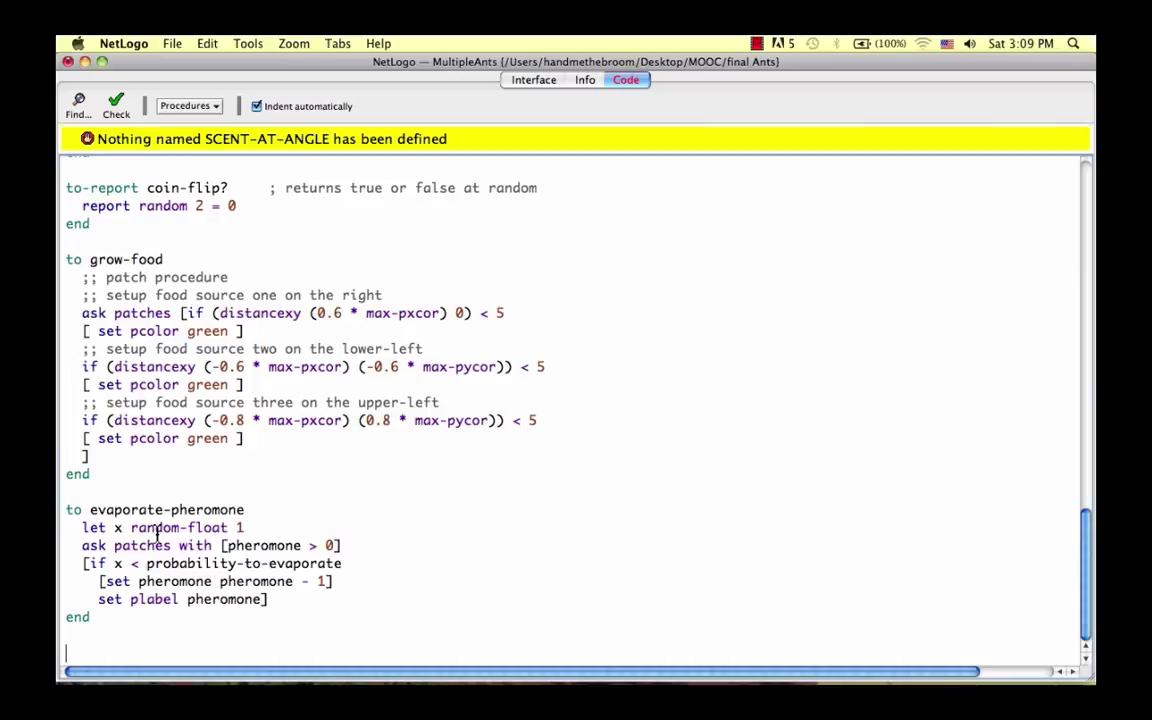
{"action": "type", "text": "t"}
{"action": "type", "text": "o-rep"}
{"action": "type", "text": "ort sce"}
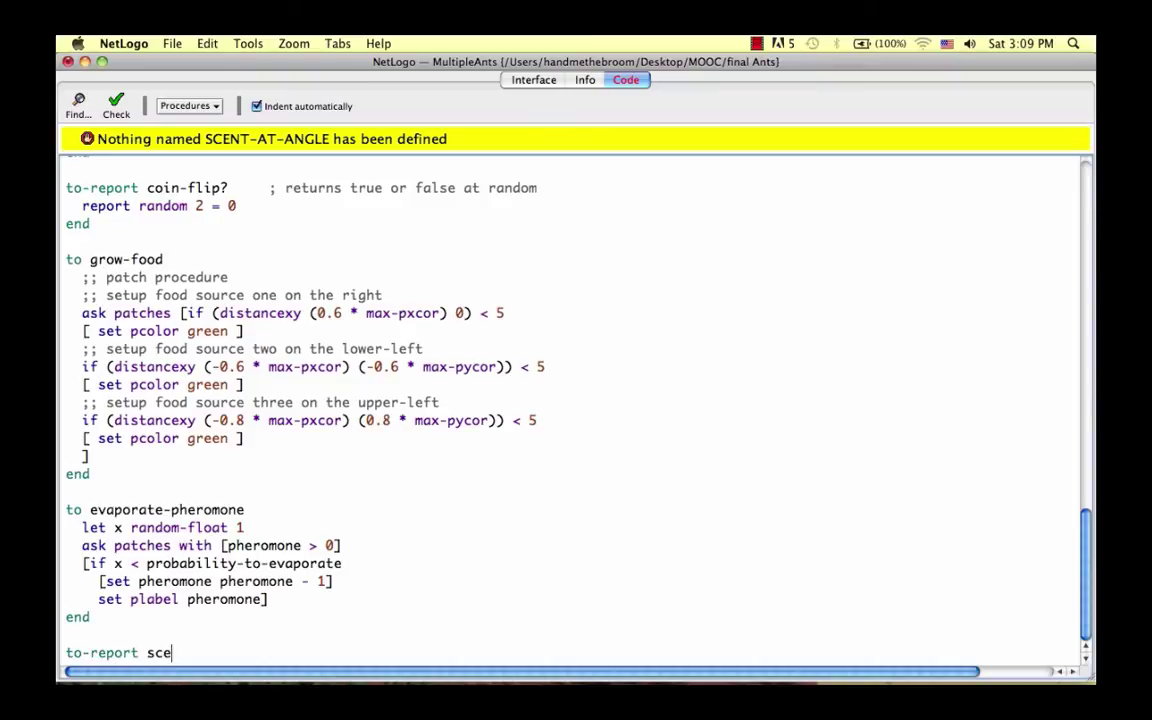
{"action": "type", "text": "nt-at-a"}
{"action": "type", "text": "ngle"}
{"action": "type", "text": " [an"}
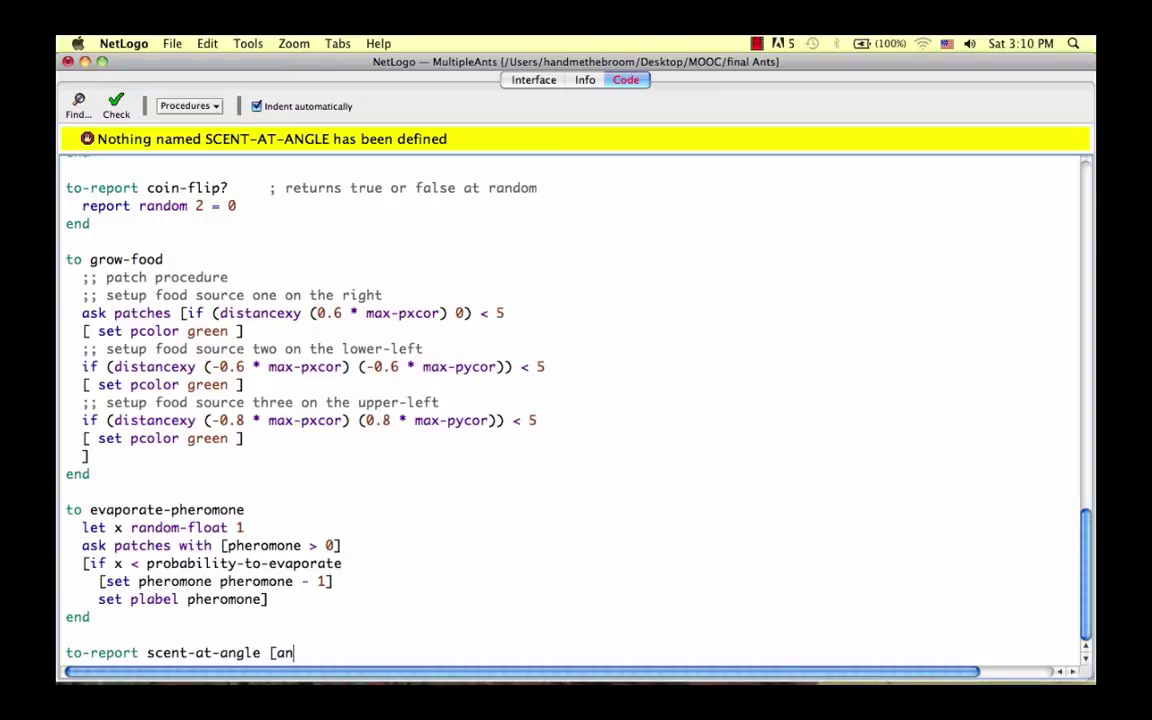
{"action": "type", "text": "gle"}
{"action": "type", "text": "]"}
{"action": "key", "text": "Return"}
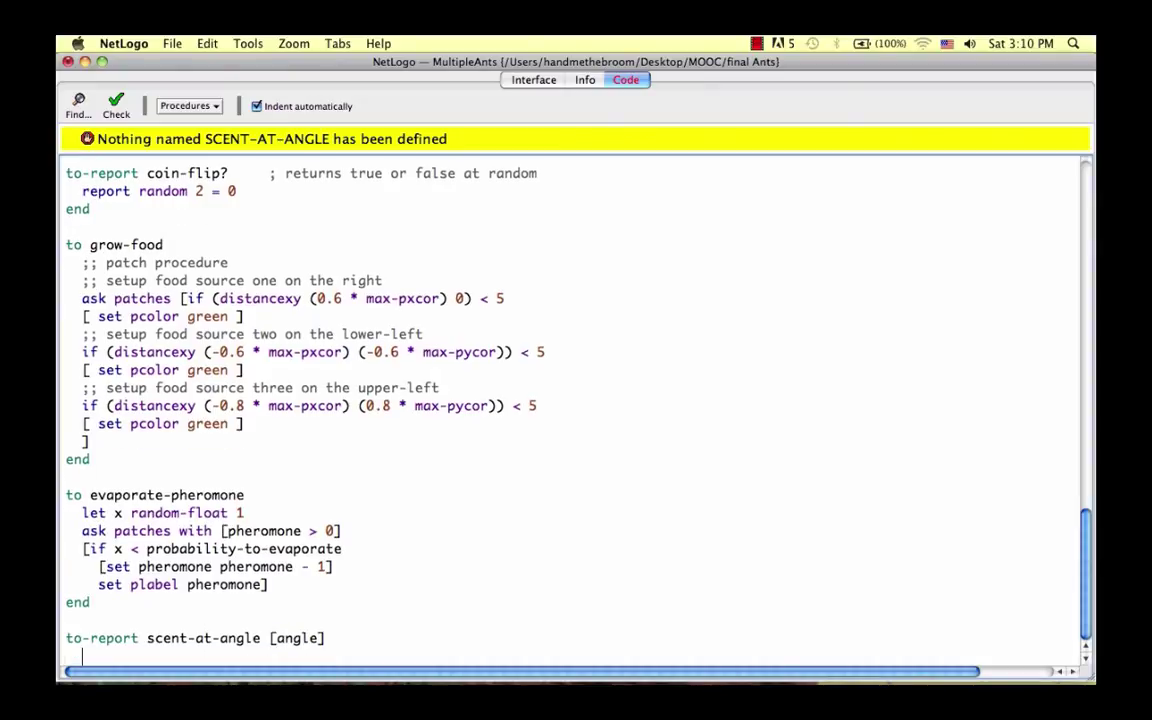
{"action": "type", "text": "l"}
{"action": "type", "text": "et p "}
{"action": "type", "text": "patch-"}
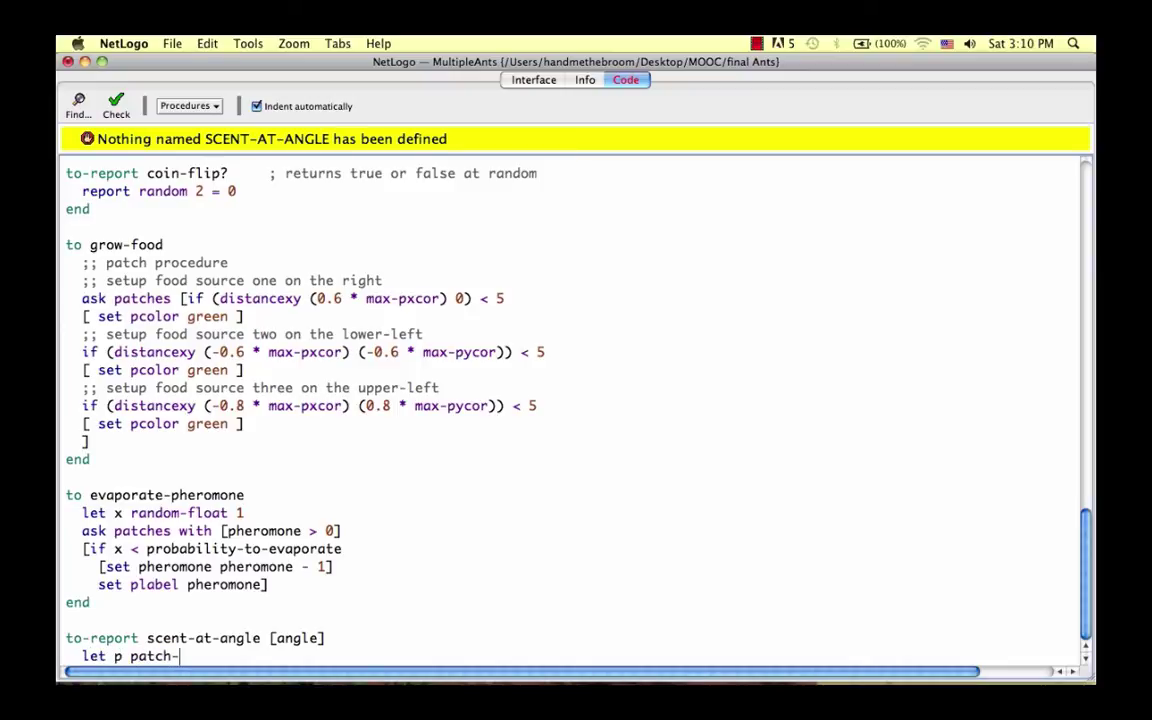
{"action": "type", "text": "right-"}
{"action": "type", "text": "and-ahea"}
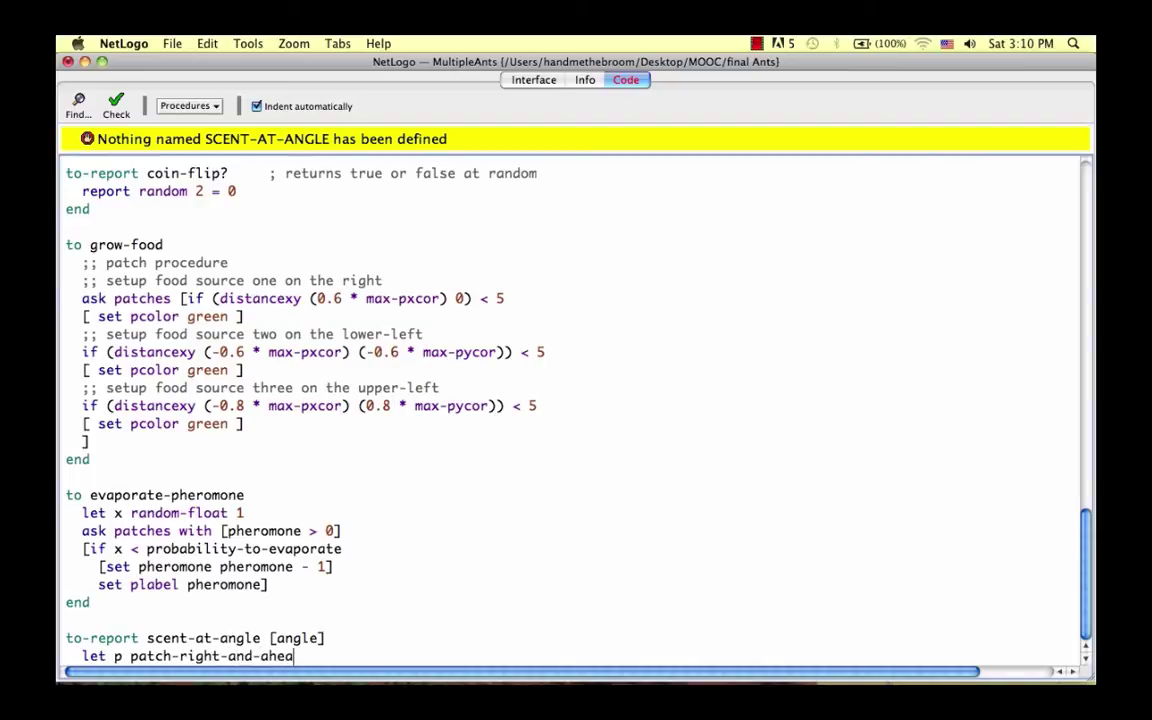
{"action": "type", "text": "d"}
{"action": "left_click_drag", "start_coordinate": [308, 655], "coordinate": [131, 655]}
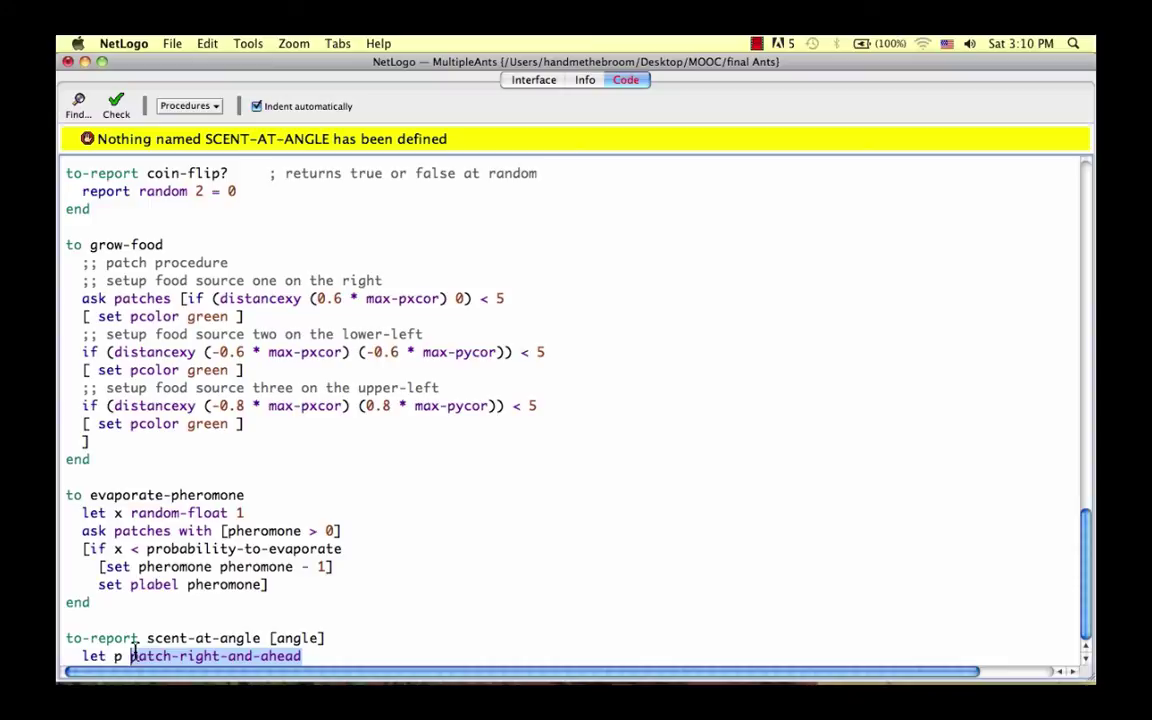
Look up patch-right-and-ahead in the NetLogo dictionary, then return to the NetLogo code.
{"action": "right_click", "coordinate": [181, 658]}
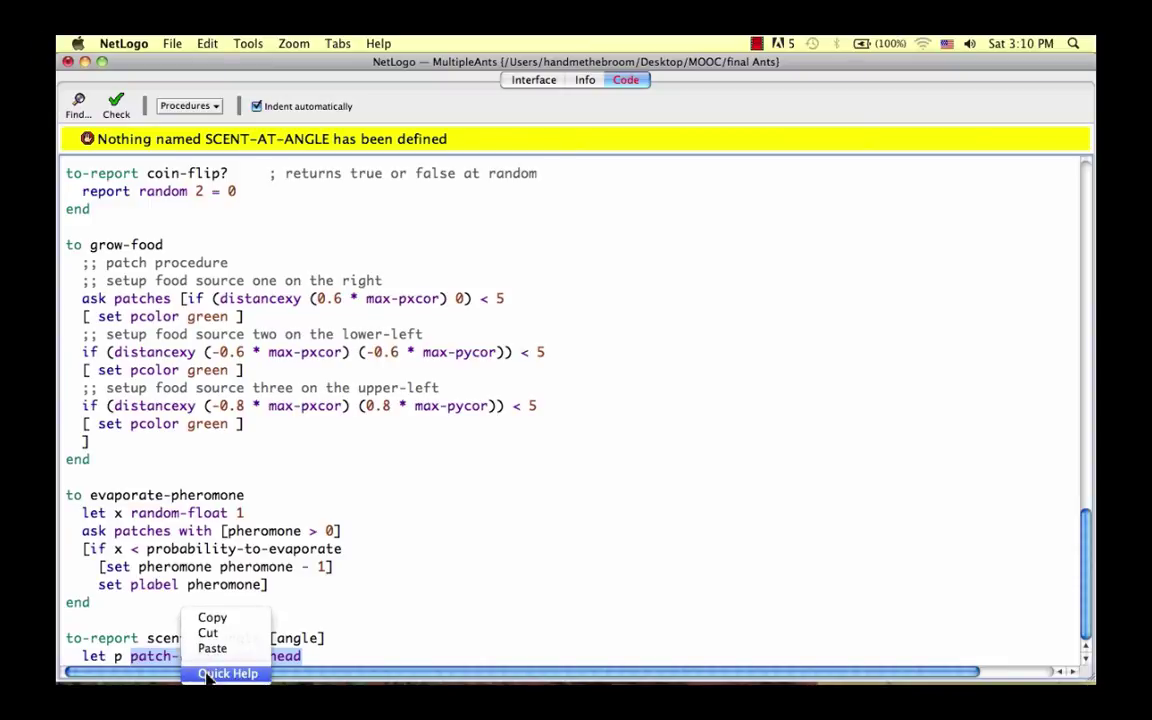
{"action": "left_click", "coordinate": [227, 673]}
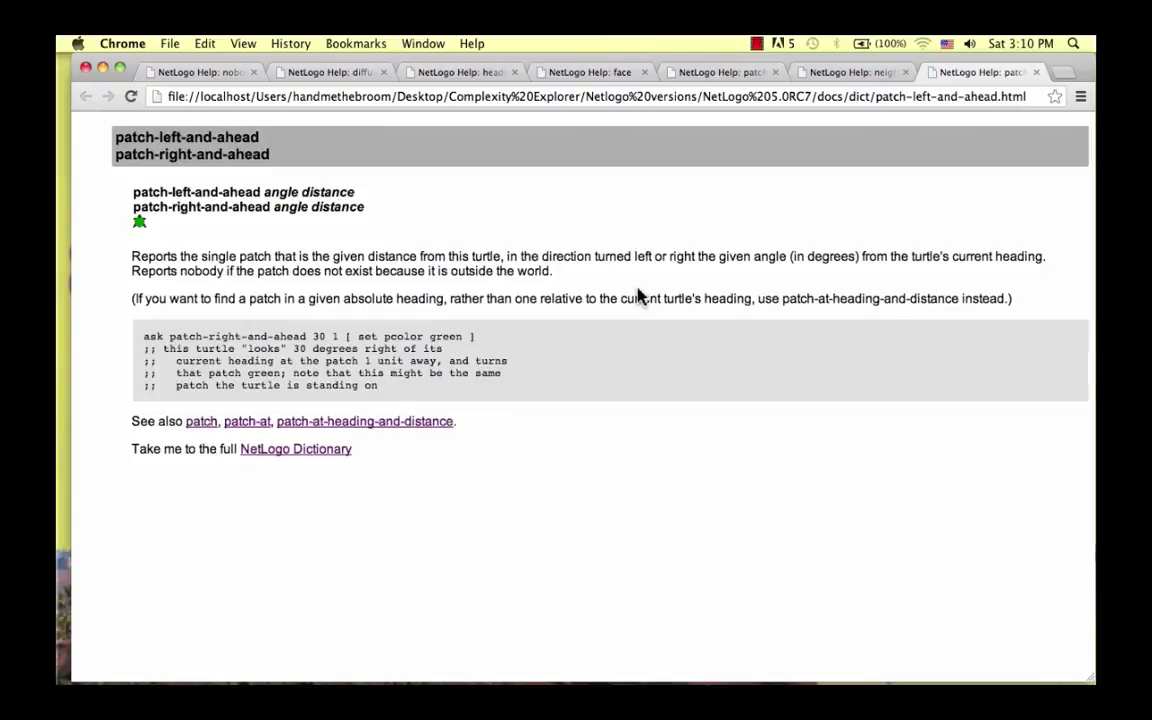
{"action": "key", "text": "super+Tab"}
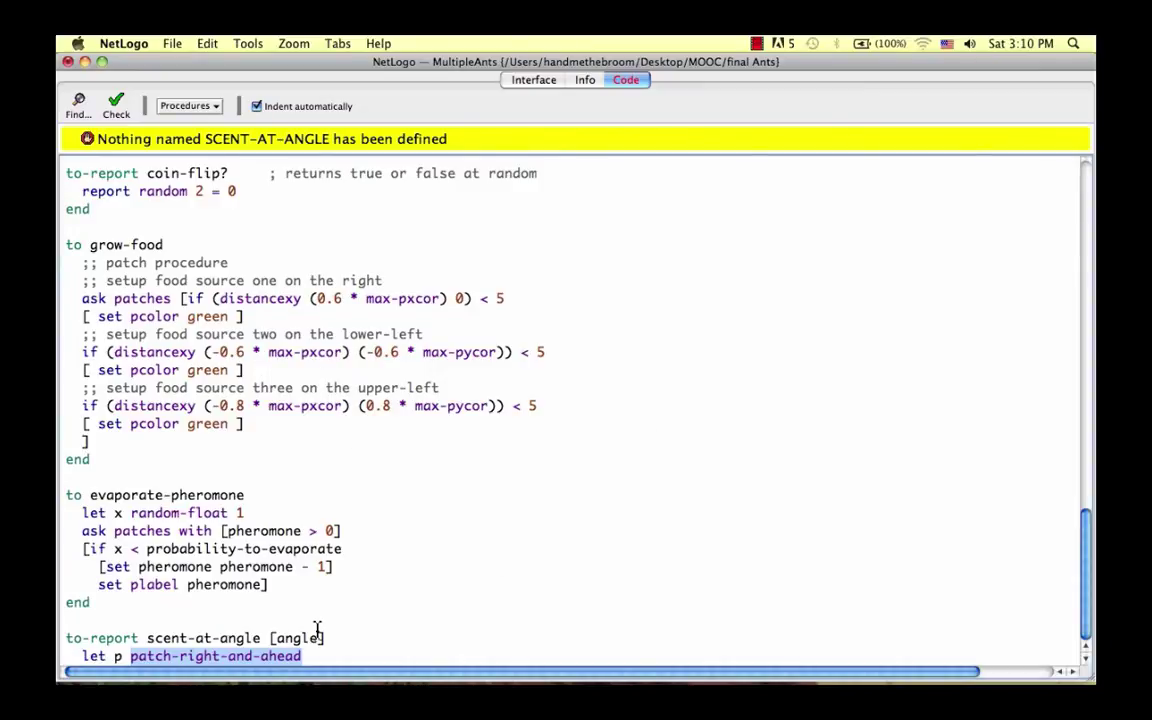
Finish scent-at-angle with 'angle 1', report 0 for nobody, else report [pheromone] of p, then end.
{"action": "left_click", "coordinate": [337, 654]}
{"action": "type", "text": "anf"}
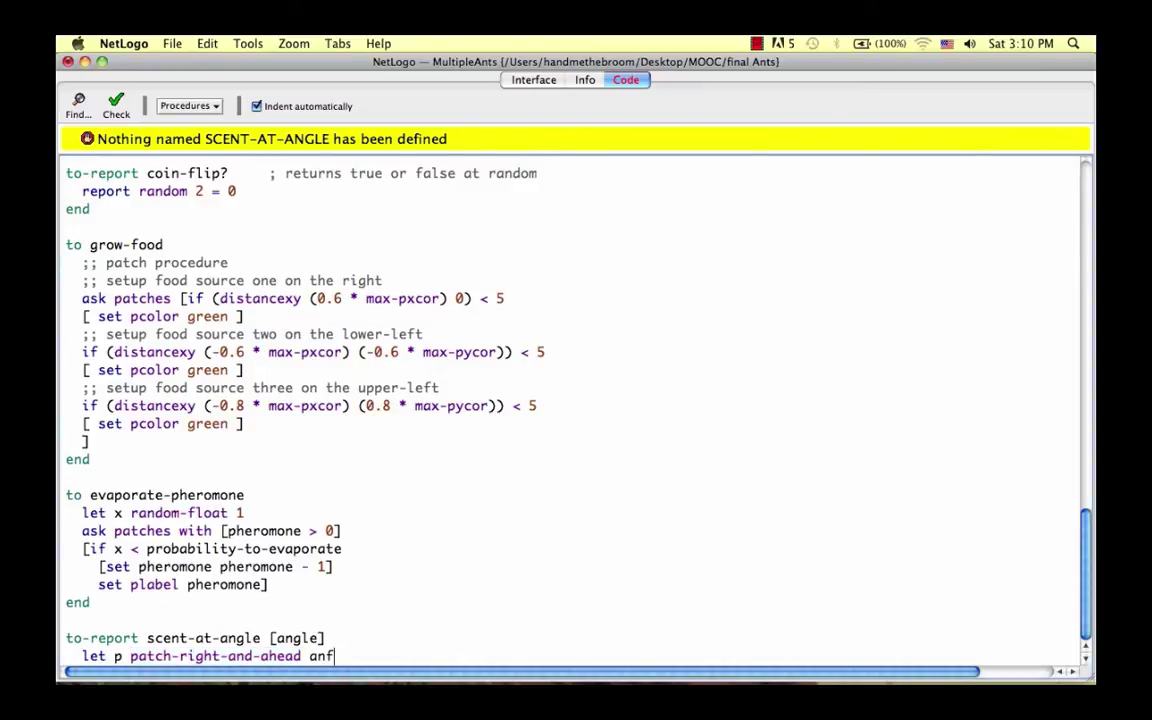
{"action": "key", "text": "BackSpace"}
{"action": "type", "text": "gle"}
{"action": "type", "text": " 1"}
{"action": "key", "text": "Return"}
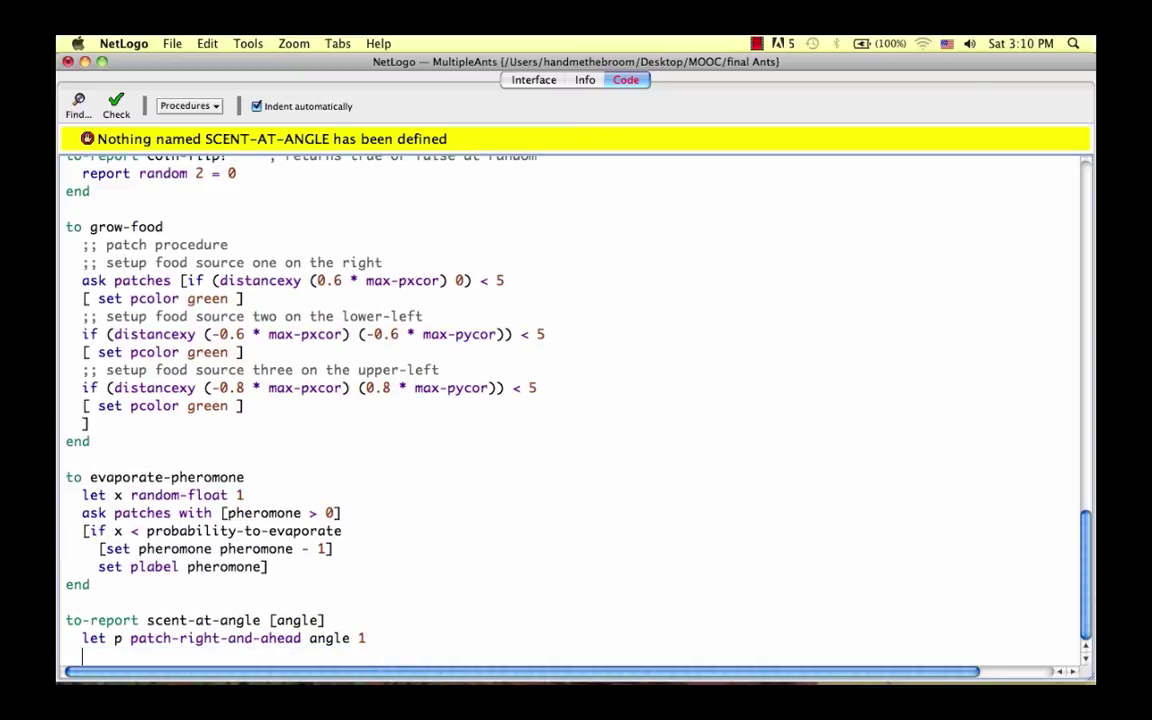
{"action": "type", "text": "i"}
{"action": "type", "text": "f p = no"}
{"action": "type", "text": "body"}
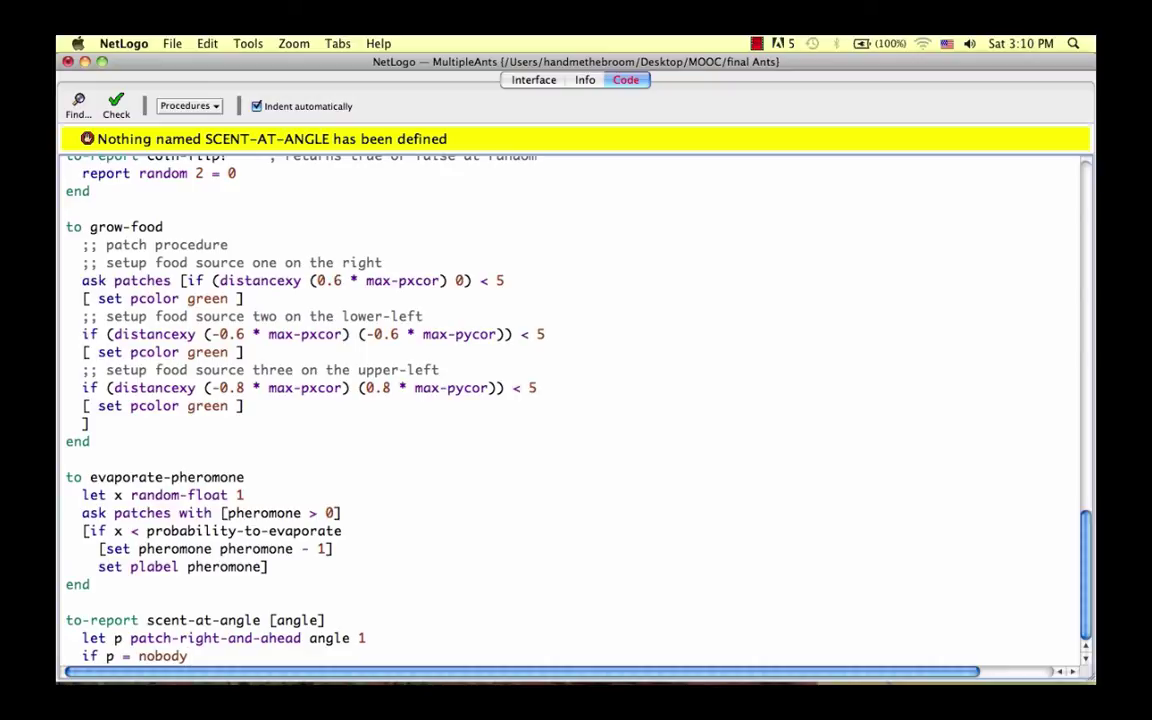
{"action": "type", "text": " [re"}
{"action": "type", "text": "port 0]"}
{"action": "key", "text": "Return"}
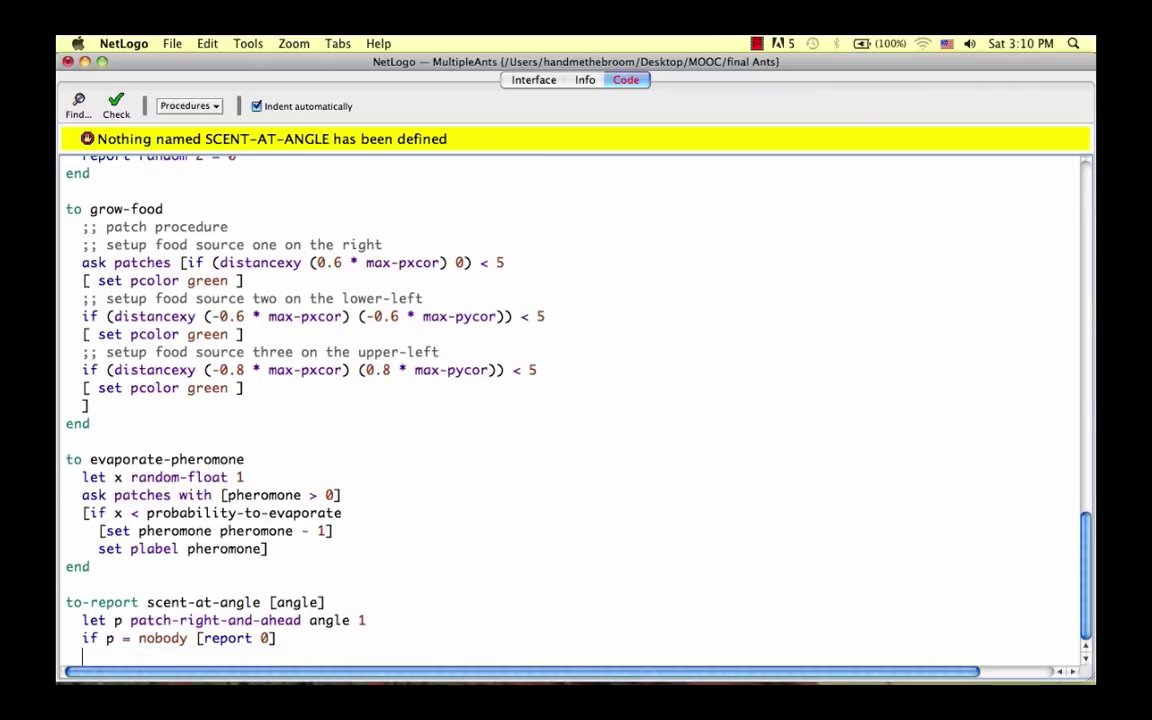
{"action": "type", "text": "repo"}
{"action": "type", "text": "rt ["}
{"action": "type", "text": "pheromo"}
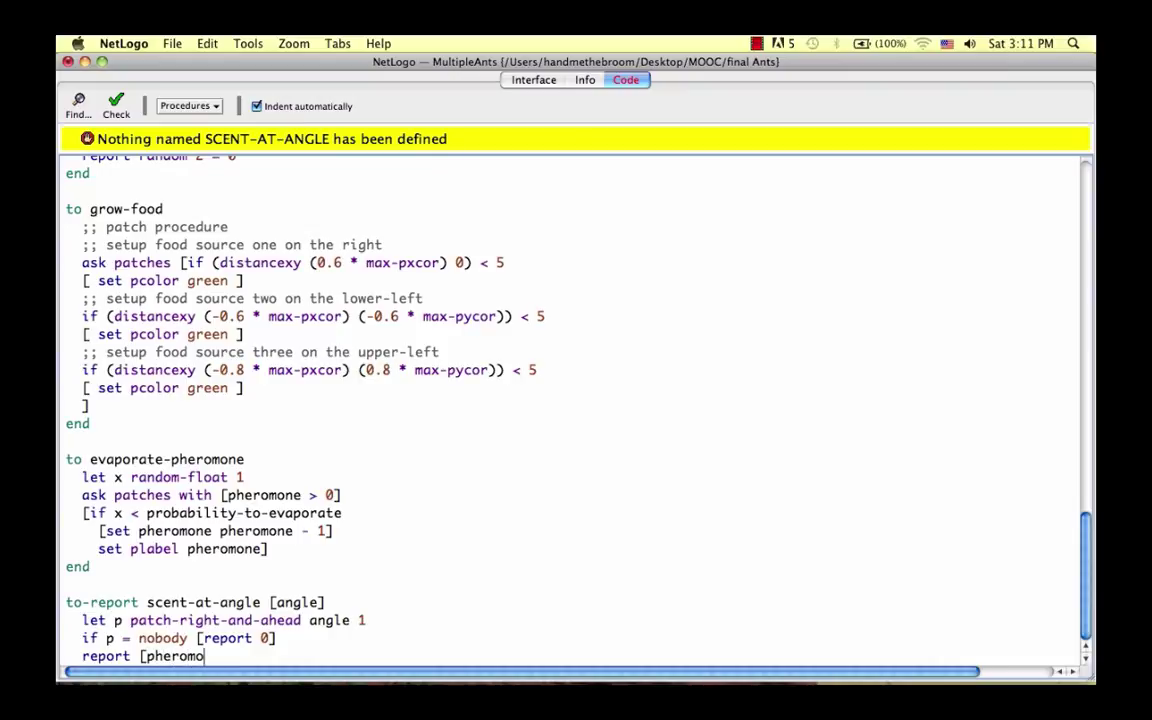
{"action": "type", "text": "ne]"}
{"action": "type", "text": " of p"}
{"action": "key", "text": "Return"}
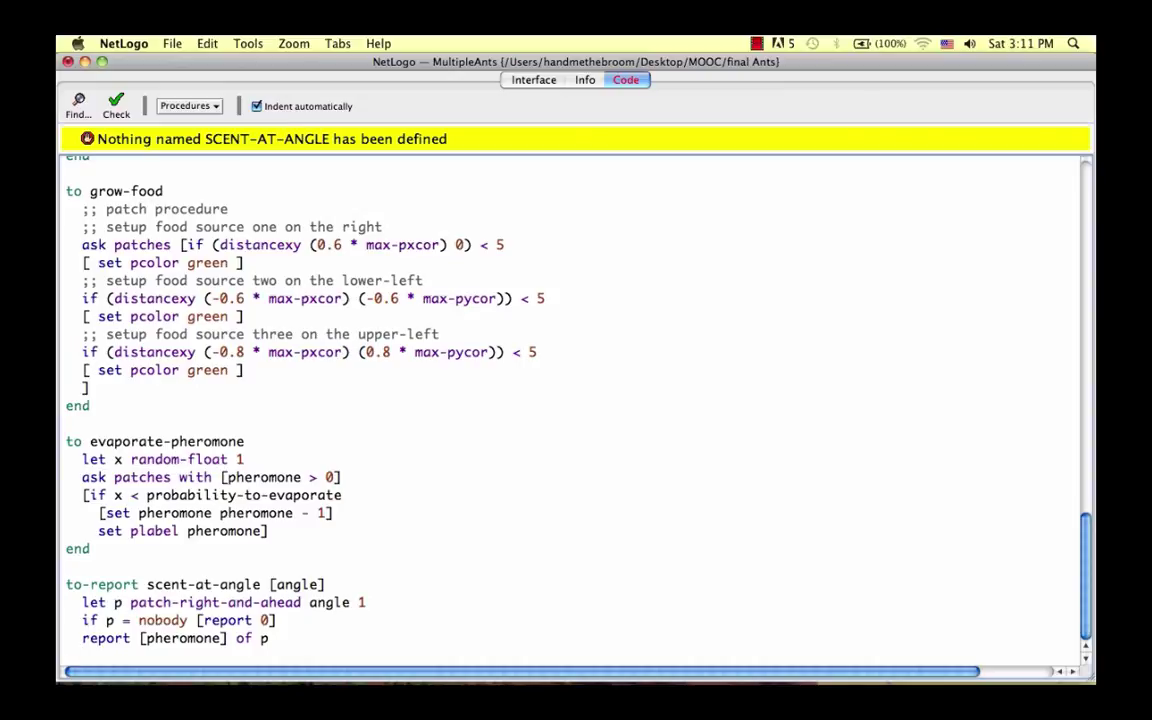
{"action": "type", "text": "end"}
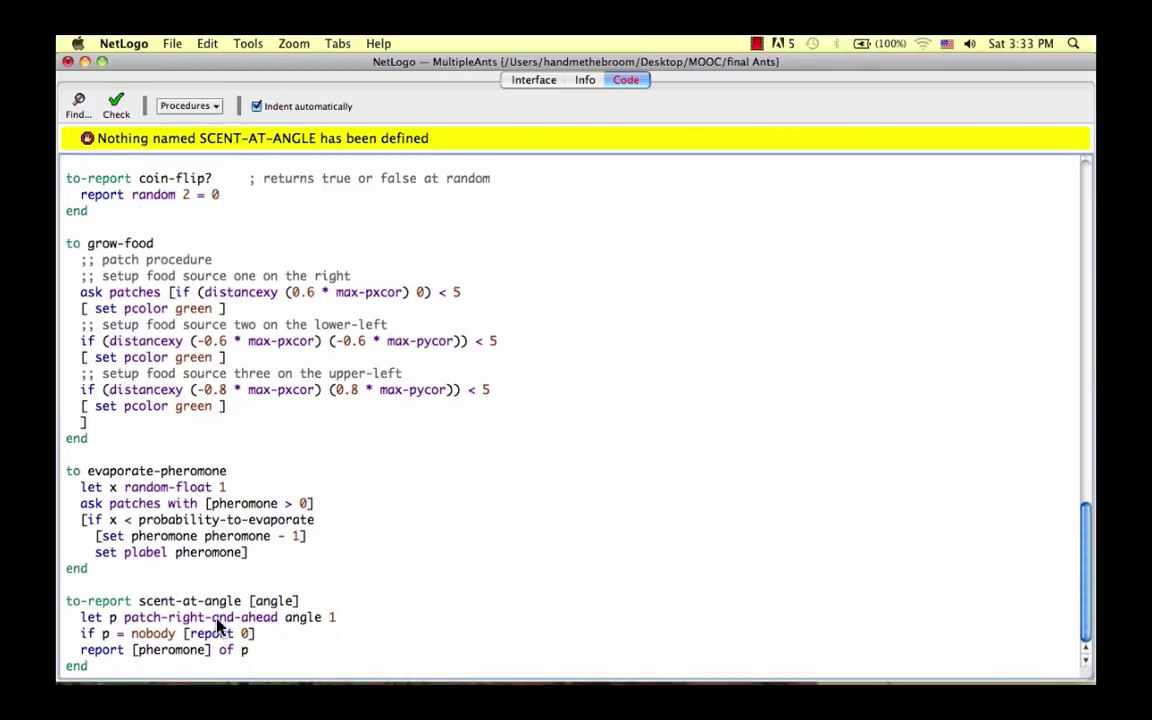
Add the missing ] and [ brackets around the ifelse and if pheromone-ahead? blocks so Check passes.
{"action": "left_click", "coordinate": [119, 112]}
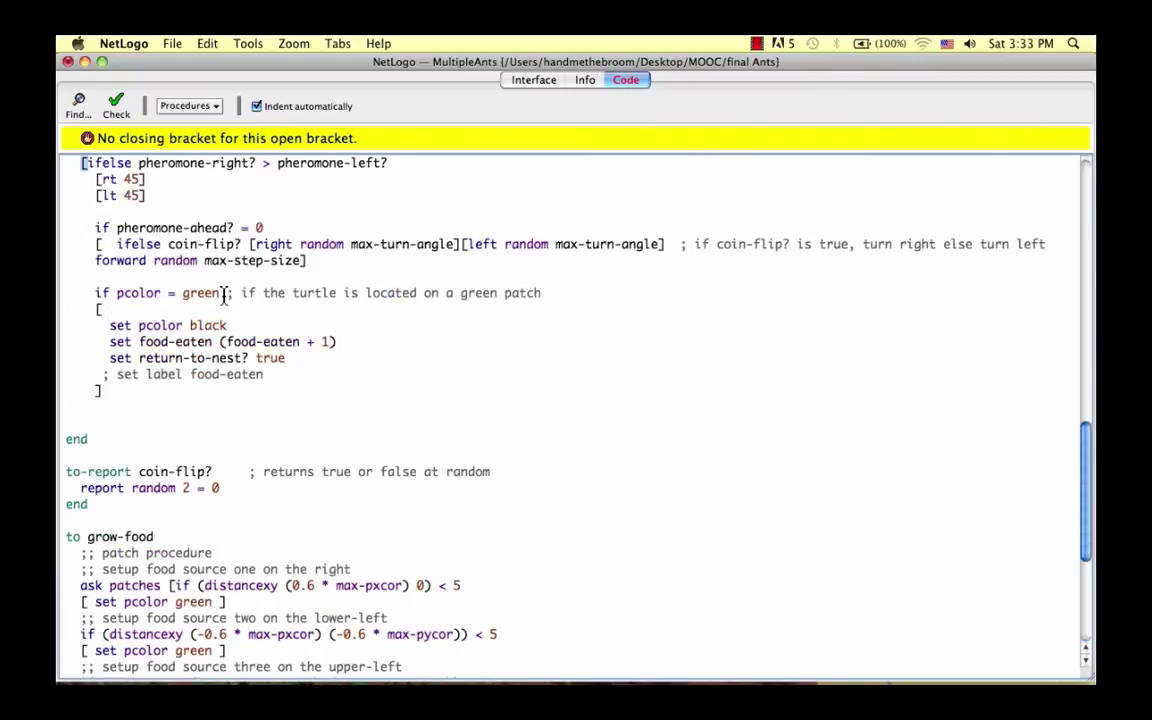
{"action": "scroll", "coordinate": [270, 328], "scroll_direction": "up", "scroll_amount": 2}
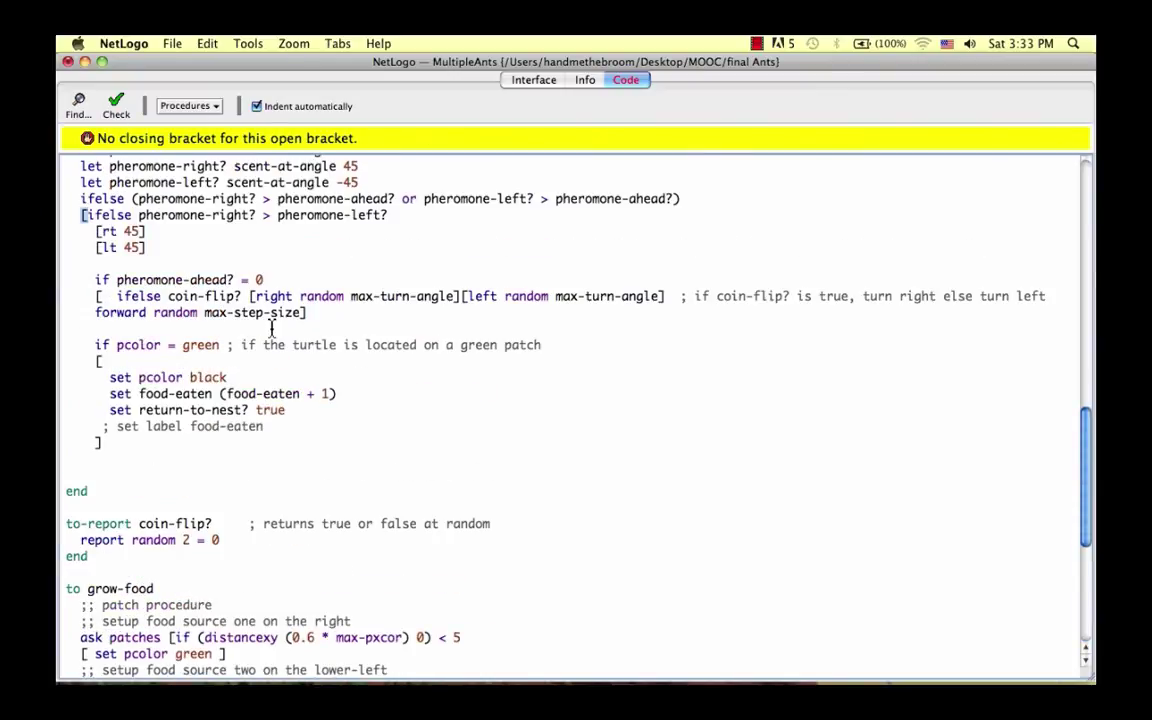
{"action": "scroll", "coordinate": [270, 328], "scroll_direction": "up", "scroll_amount": 3}
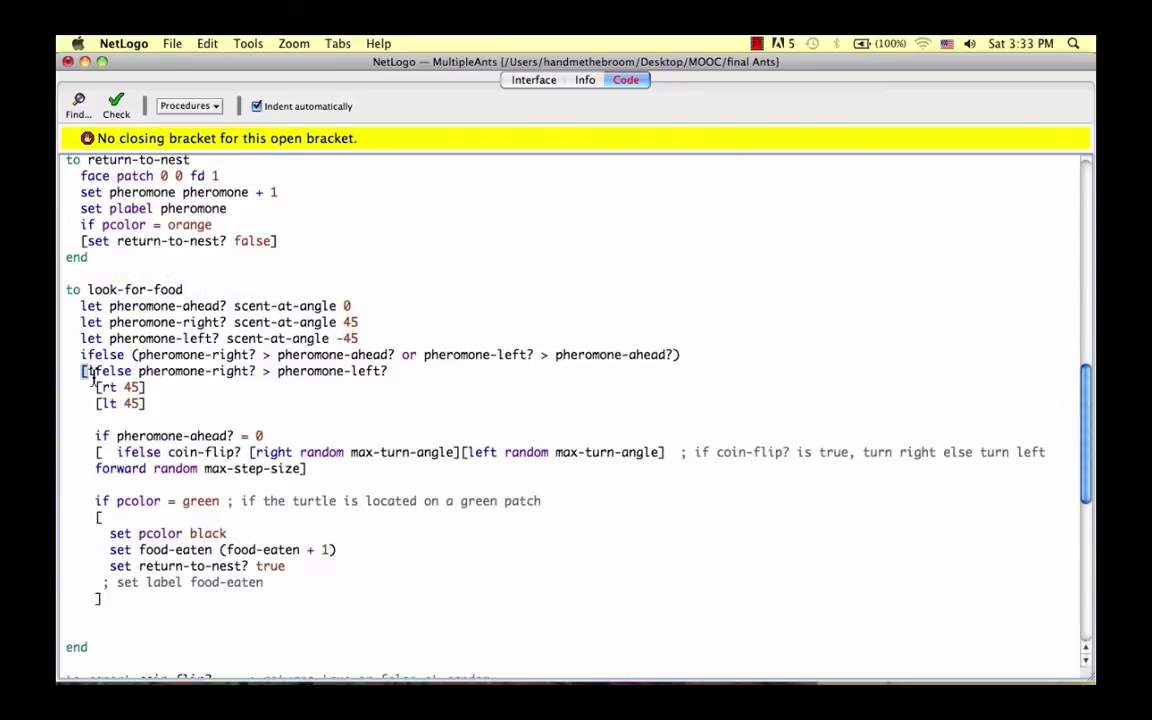
{"action": "left_click", "coordinate": [137, 395]}
{"action": "type", "text": "]"}
{"action": "left_click", "coordinate": [93, 437]}
{"action": "type", "text": "["}
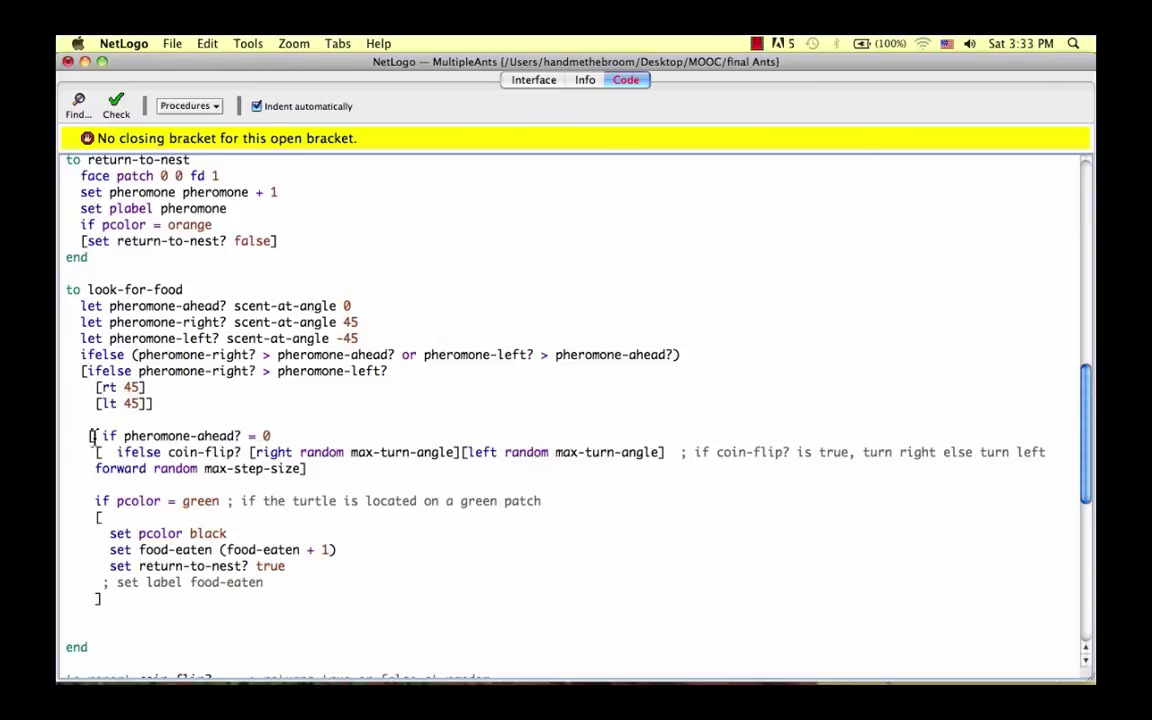
{"action": "left_click", "coordinate": [665, 456]}
{"action": "type", "text": "]"}
{"action": "left_click", "coordinate": [116, 108]}
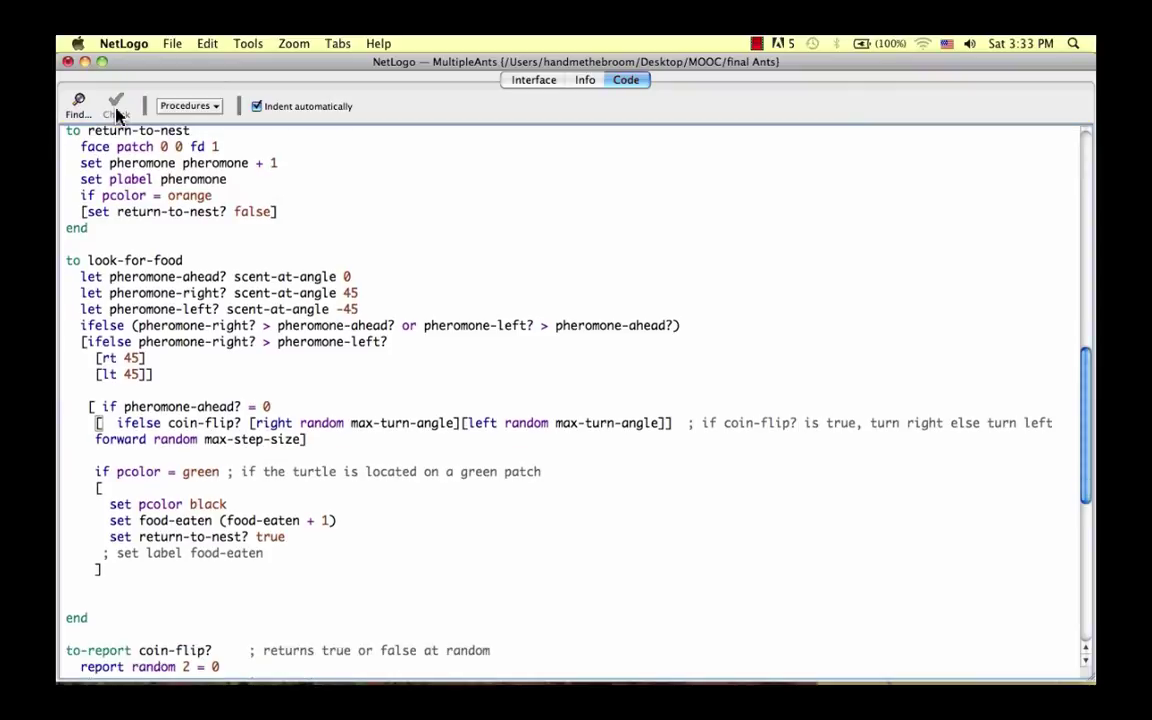
{"action": "scroll", "coordinate": [314, 288], "scroll_direction": "up", "scroll_amount": 15}
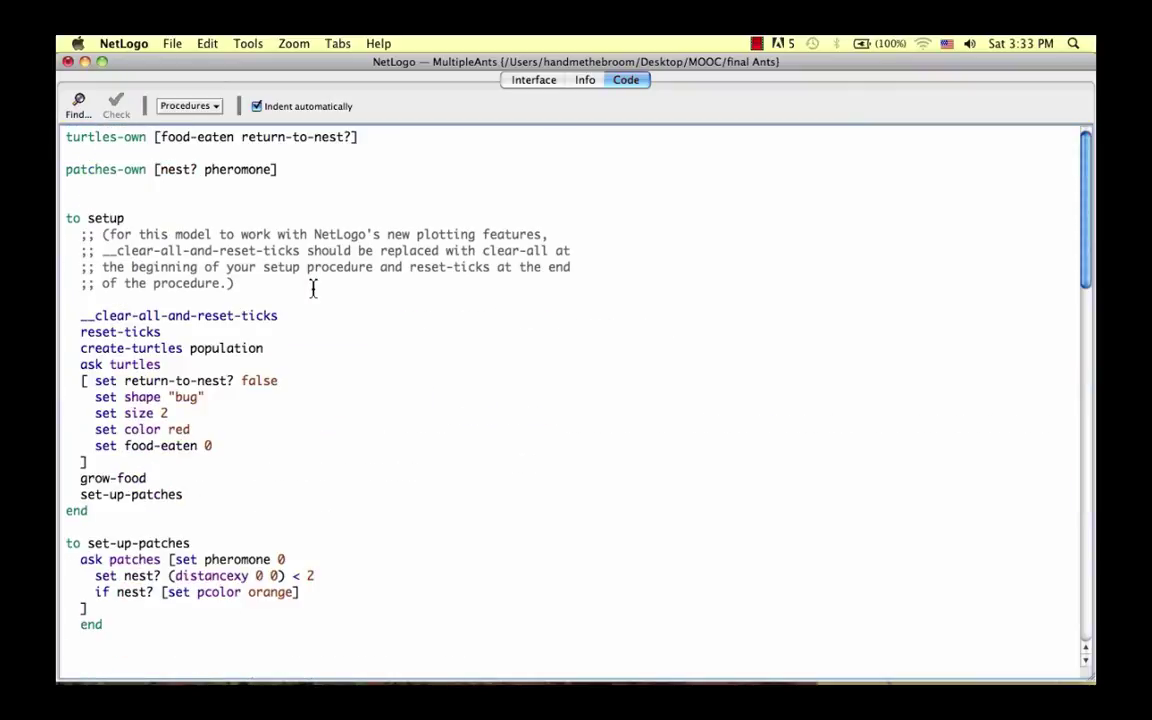
Run the MultipleAnts model twice from setup, reaching about 240 food eaten.
{"action": "left_click", "coordinate": [535, 82]}
{"action": "left_click", "coordinate": [118, 218]}
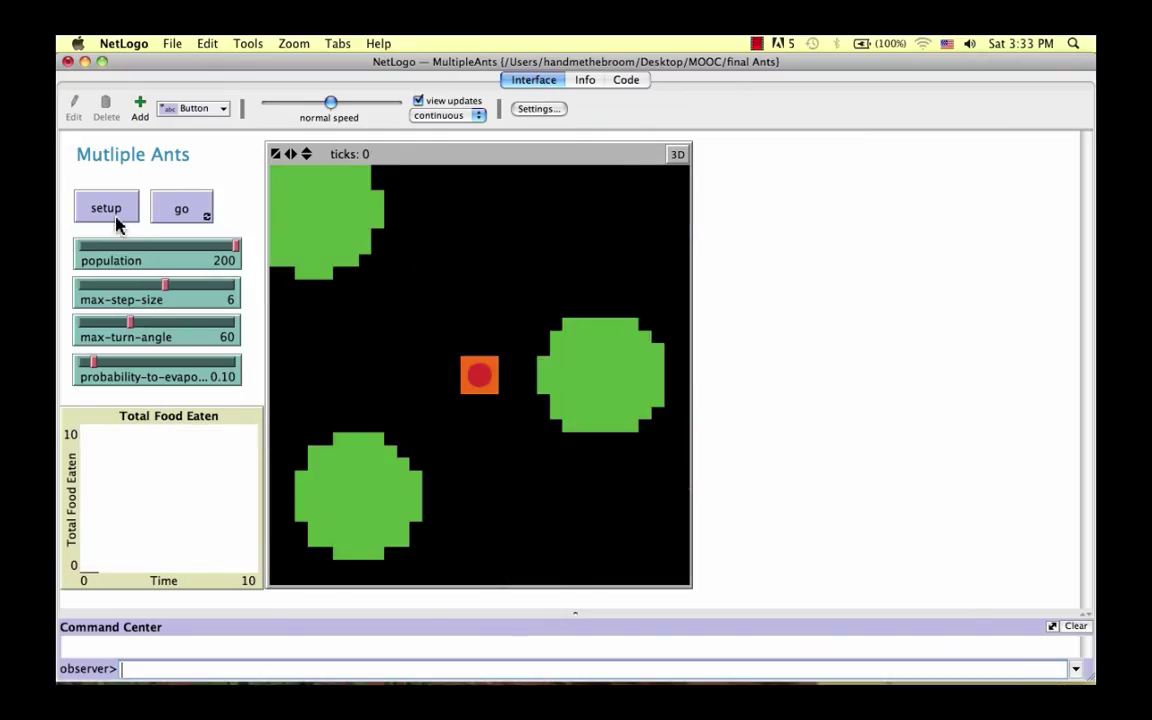
{"action": "left_click", "coordinate": [180, 218]}
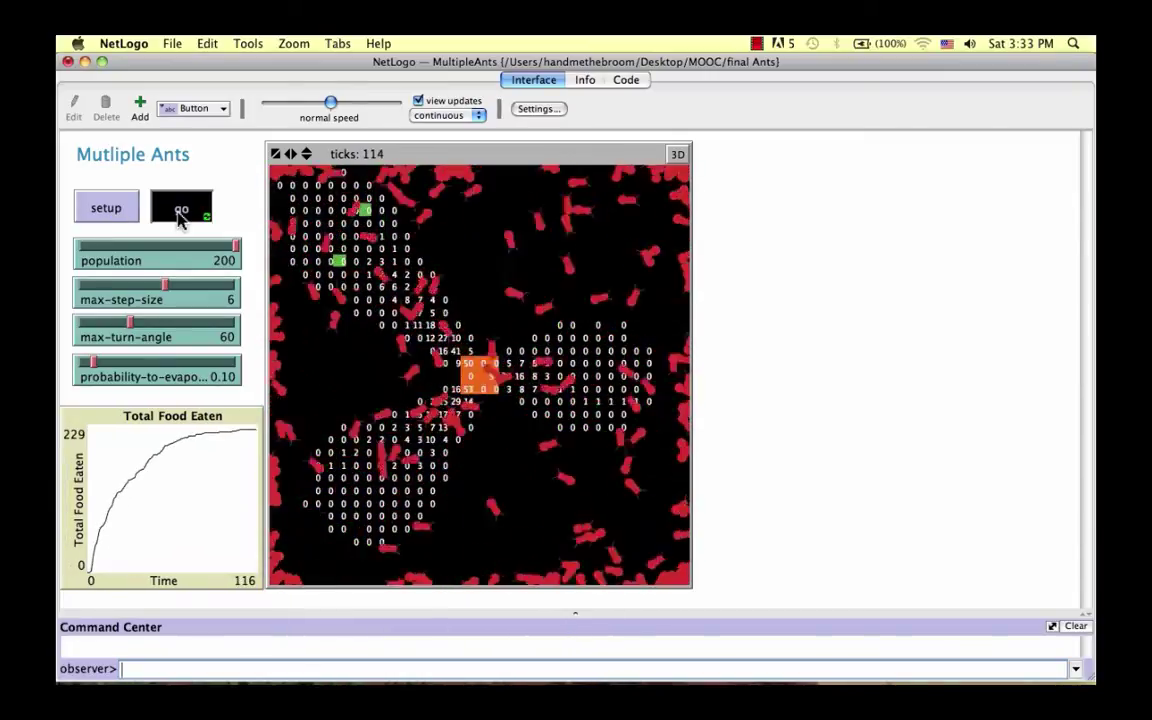
{"action": "left_click", "coordinate": [121, 211]}
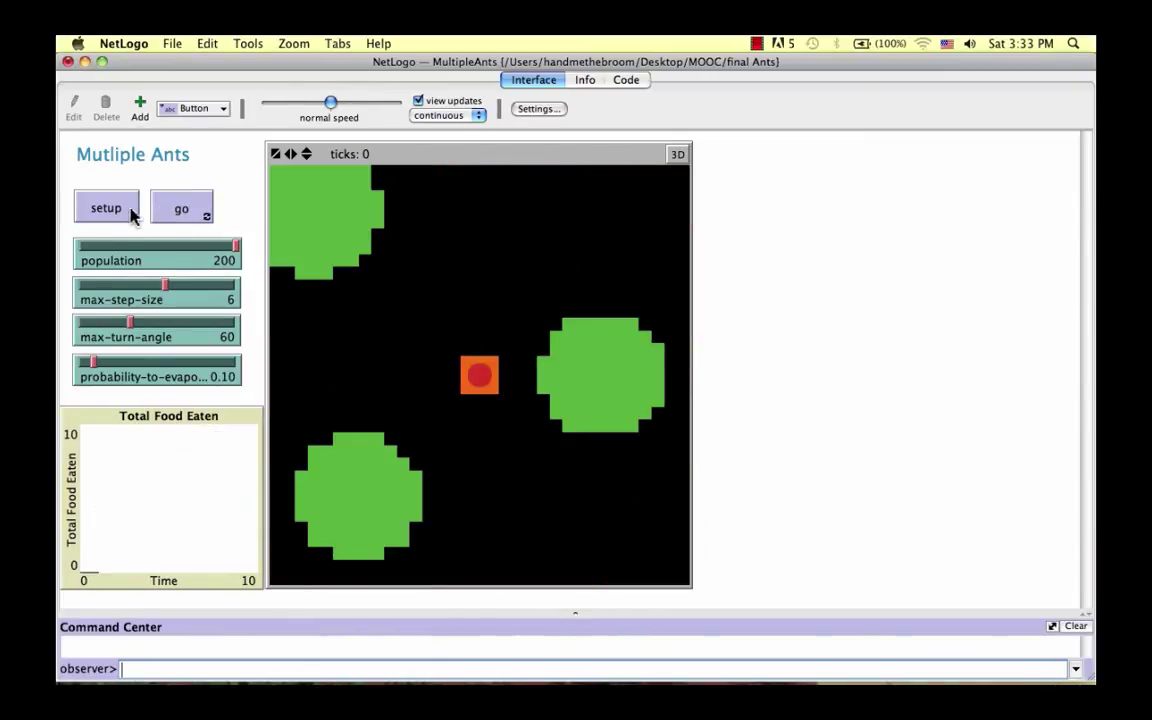
{"action": "left_click", "coordinate": [174, 214]}
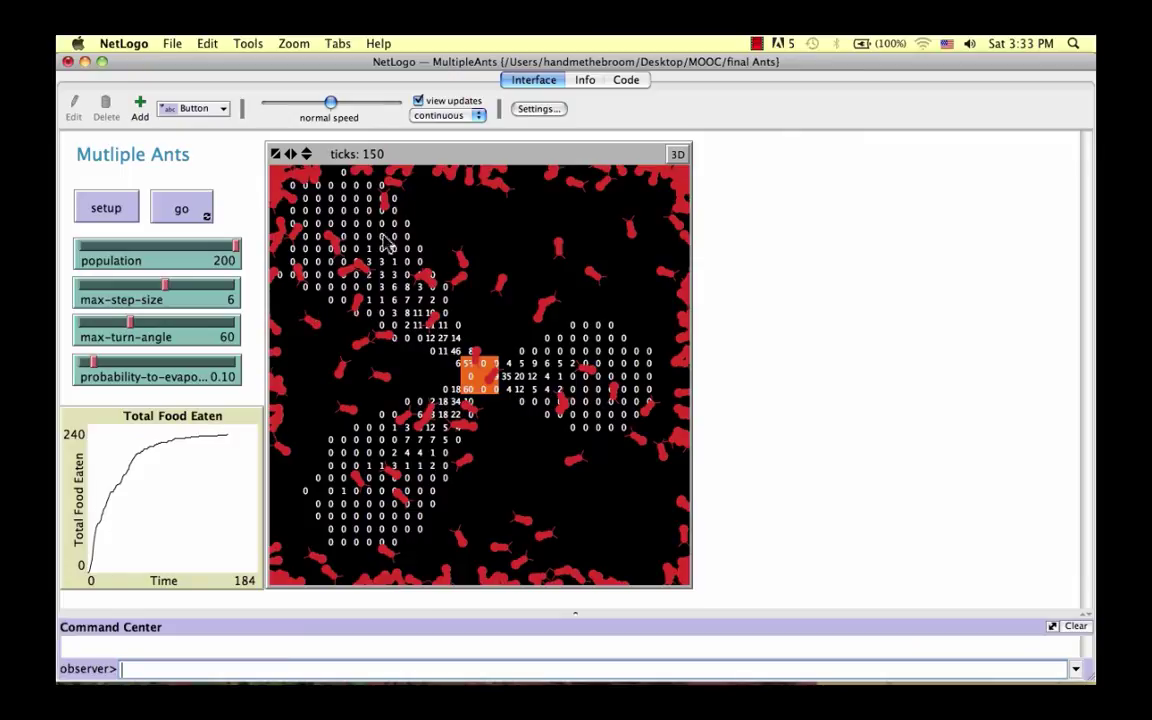
Enable horizontal and vertical world wrapping in Settings to make the world a torus.
{"action": "left_click", "coordinate": [538, 112]}
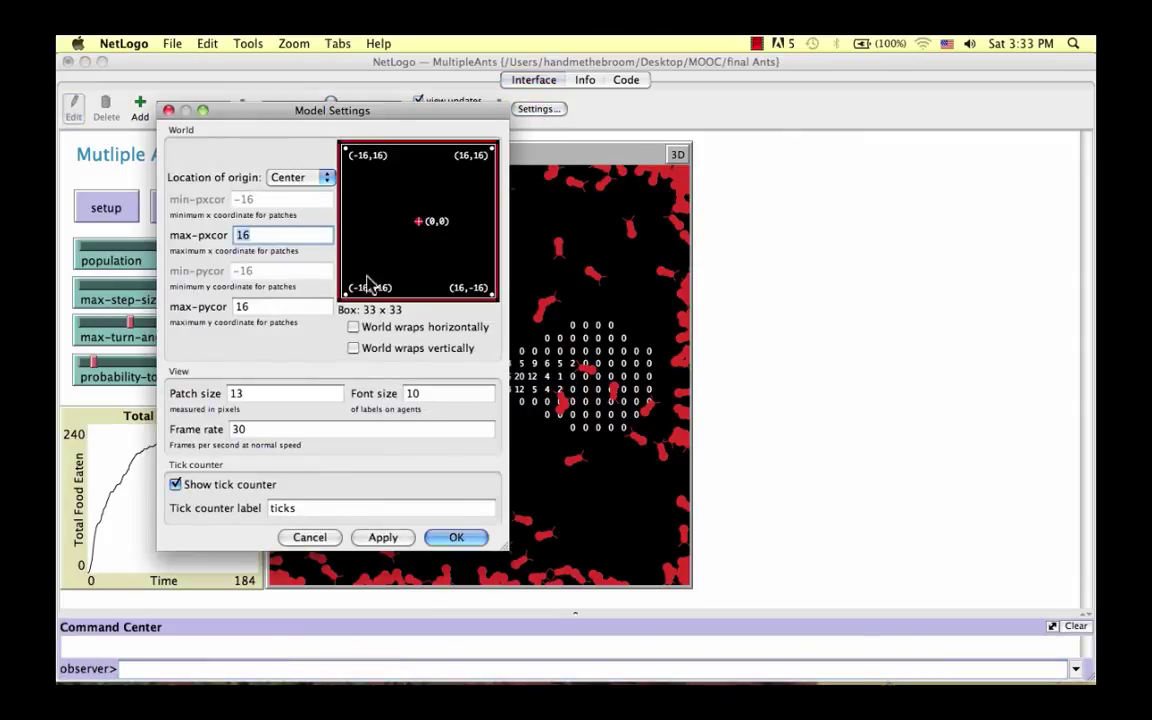
{"action": "left_click", "coordinate": [353, 328]}
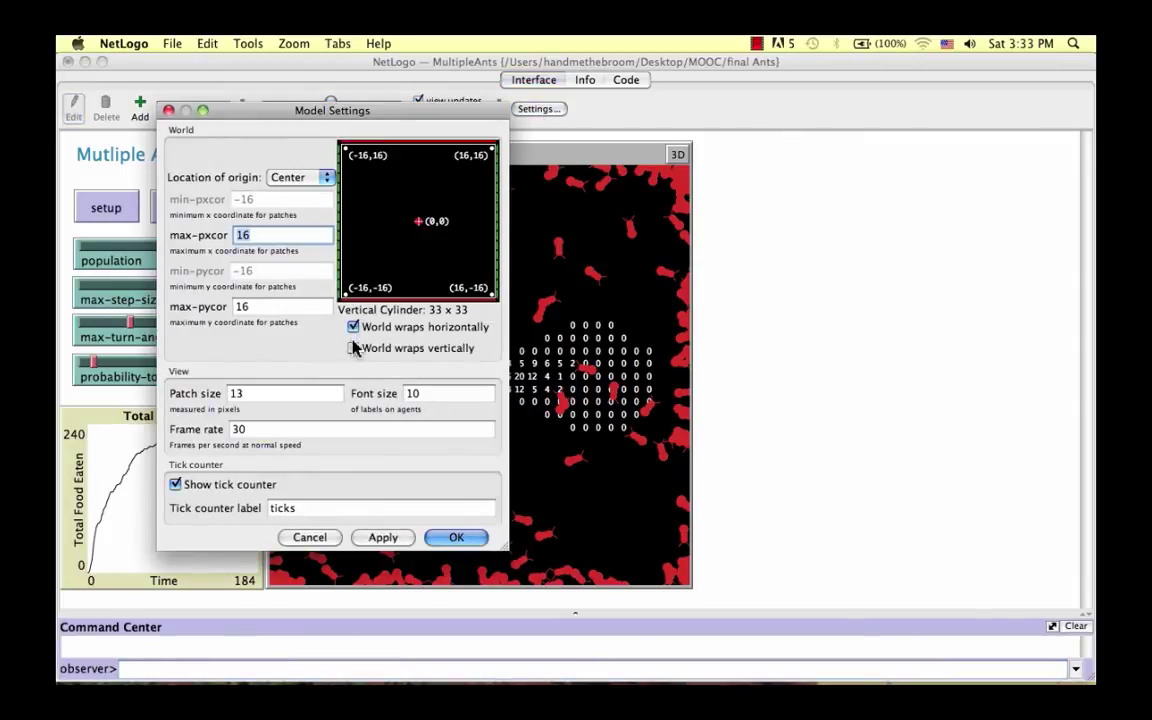
{"action": "left_click", "coordinate": [353, 348]}
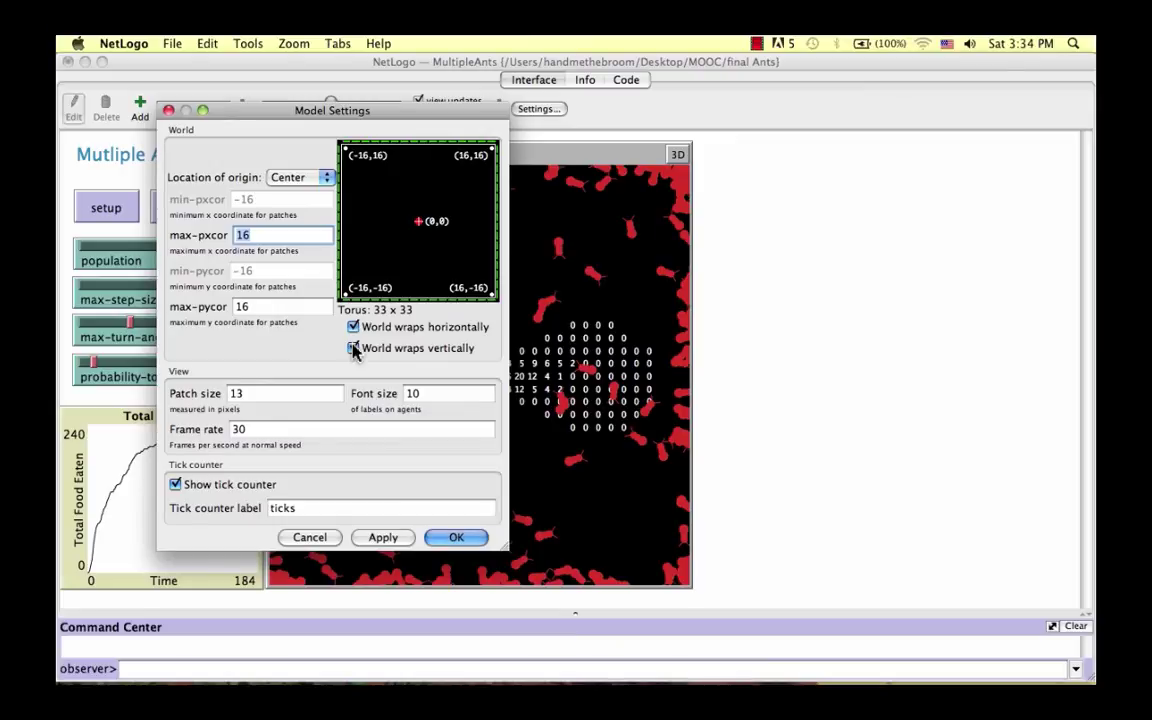
{"action": "left_click", "coordinate": [450, 537]}
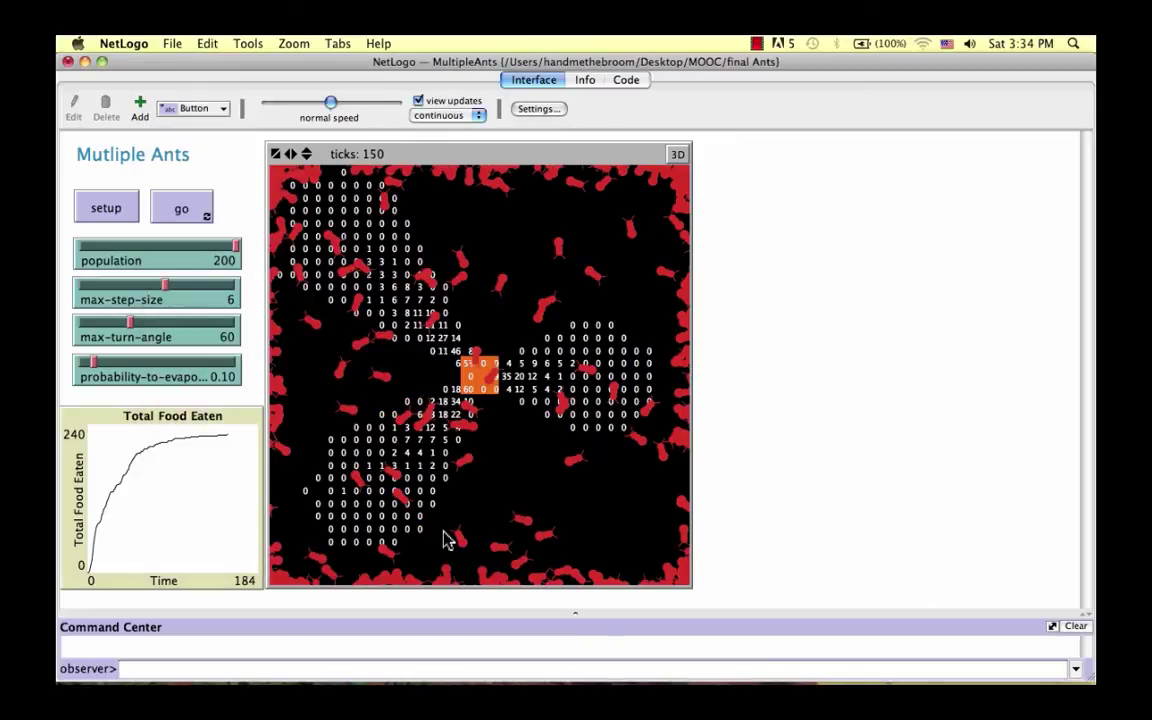
Run the ants twice in the torus world, then reset to tick 0 with fresh food piles.
{"action": "left_click", "coordinate": [121, 209]}
{"action": "left_click", "coordinate": [180, 212]}
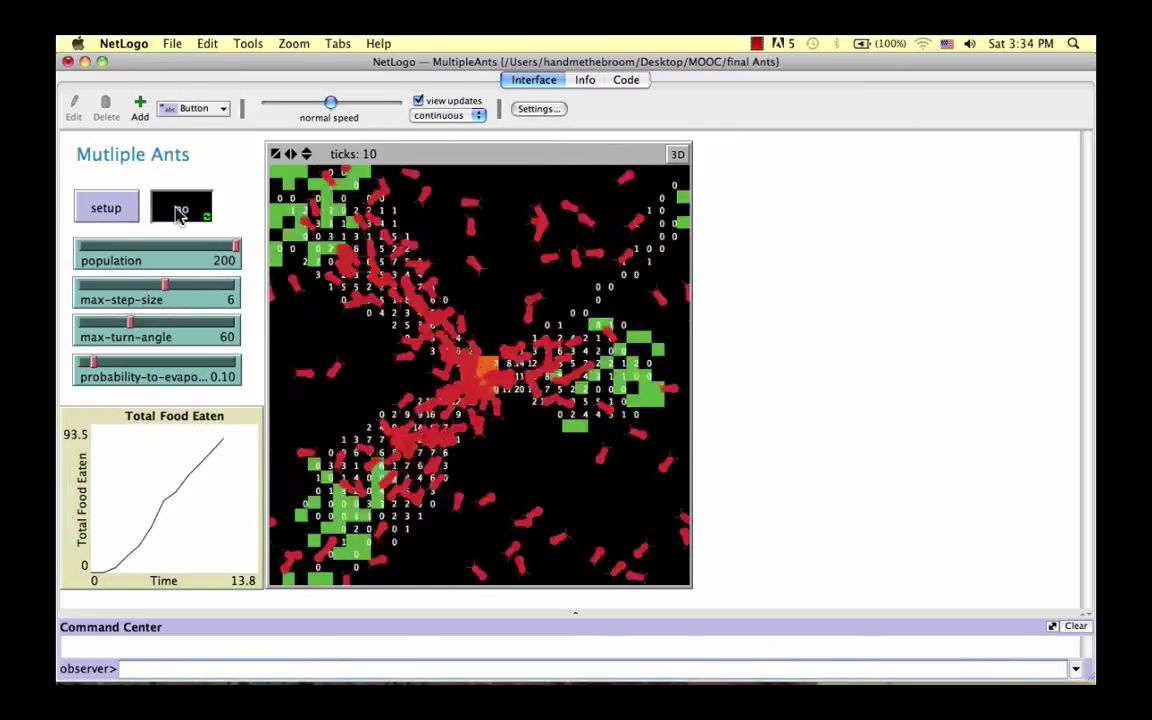
{"action": "left_click", "coordinate": [180, 213]}
{"action": "left_click", "coordinate": [133, 211]}
{"action": "left_click", "coordinate": [176, 212]}
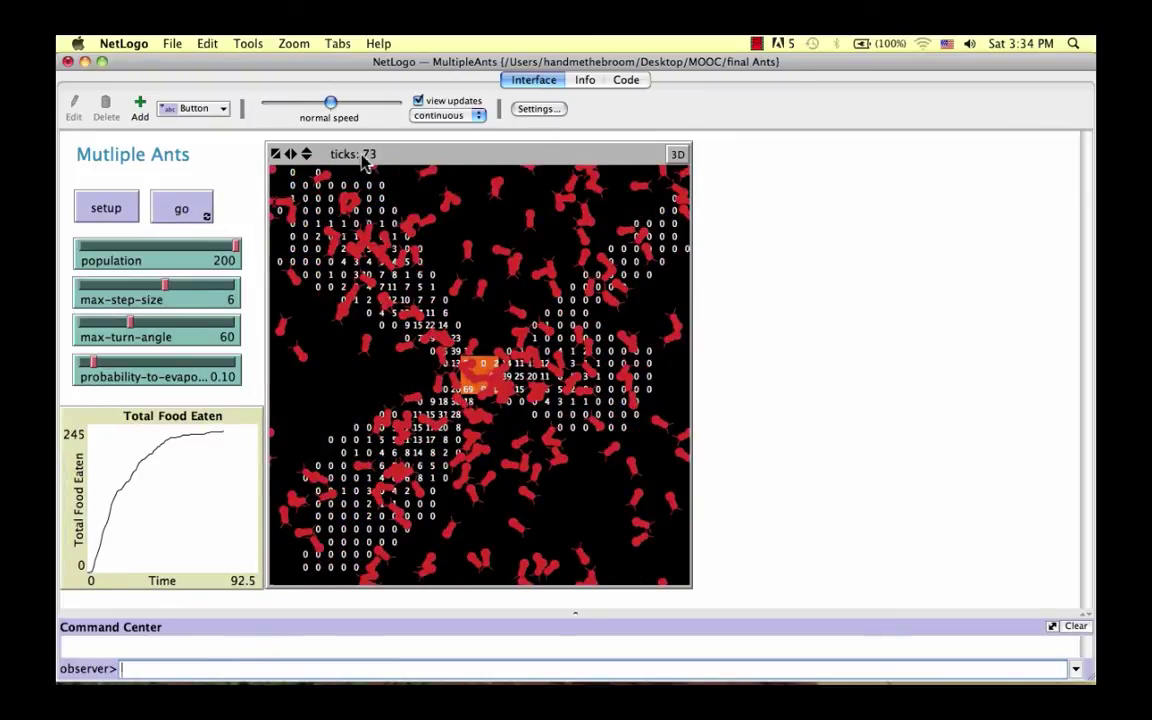
{"action": "left_click", "coordinate": [124, 210]}
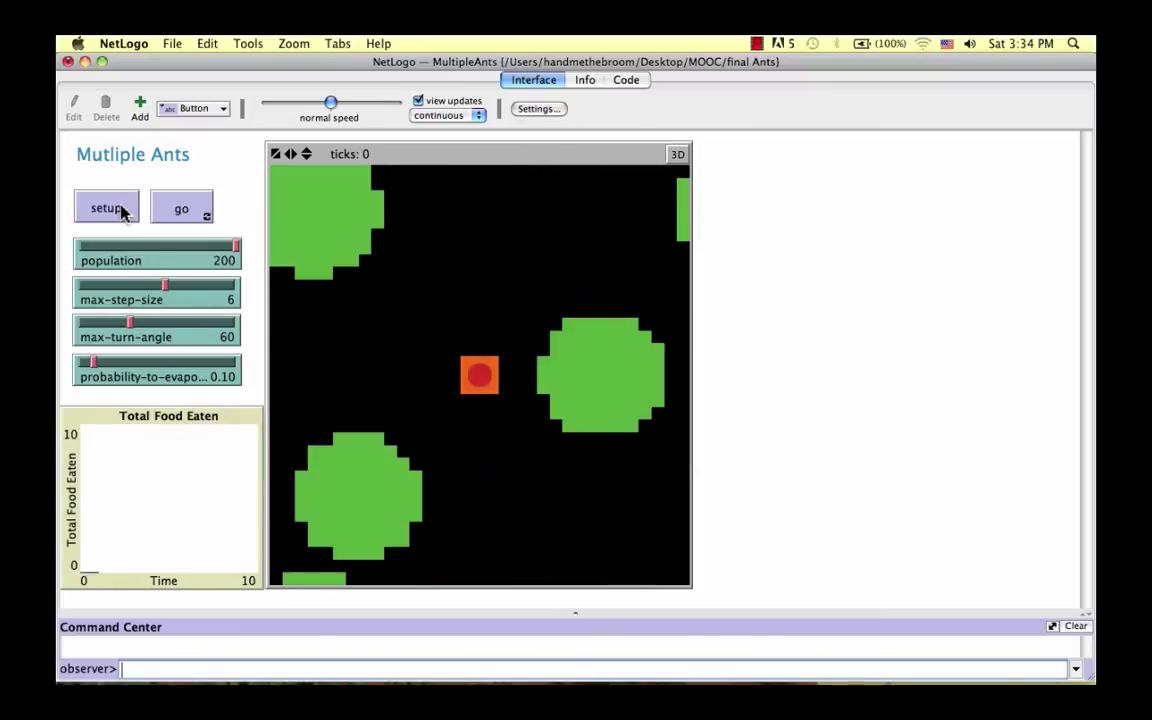